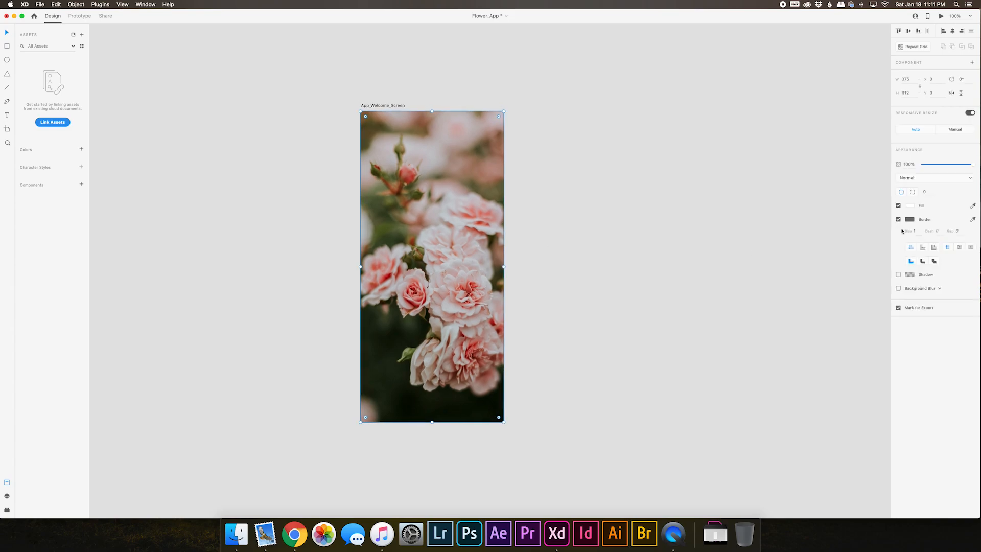
Step: Enter the title "Sunday Florals" on two lines over the welcome screen's flower photo and select all of its text
{"action": "type", "text": "Sunday"}
{"action": "key", "text": "Return"}
{"action": "type", "text": "Florals"}
{"action": "key", "text": "super+a"}
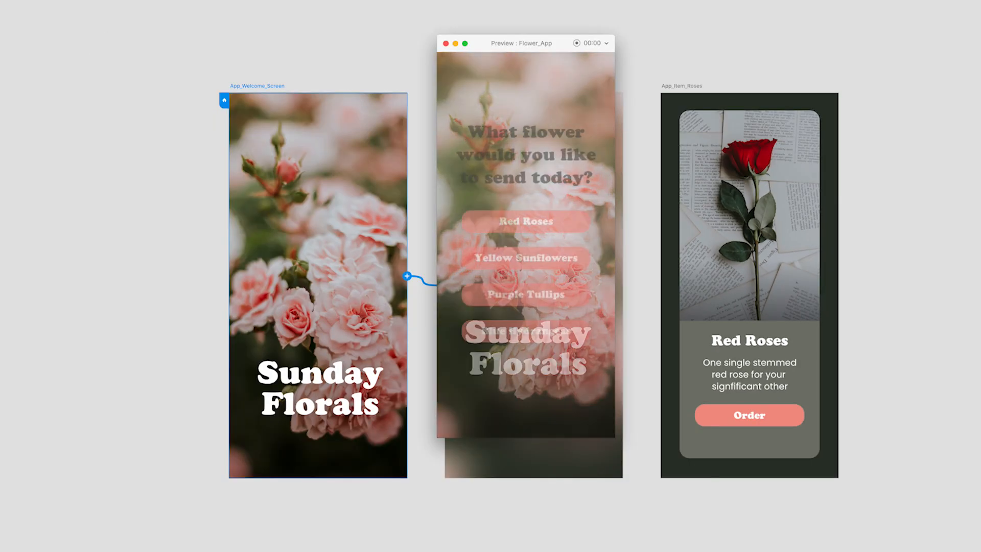
Step: Open the Red Roses item from the flower selection screen in the prototype preview
{"action": "left_click", "coordinate": [519, 221]}
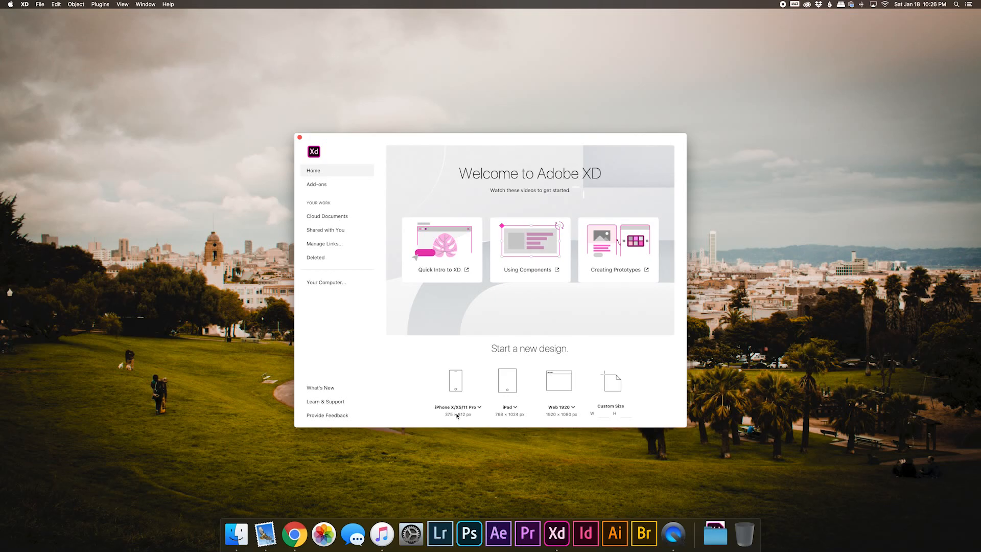
Step: Review the preset artboard sizes offered for iPhone, iPad and Web designs
{"action": "left_click", "coordinate": [480, 409]}
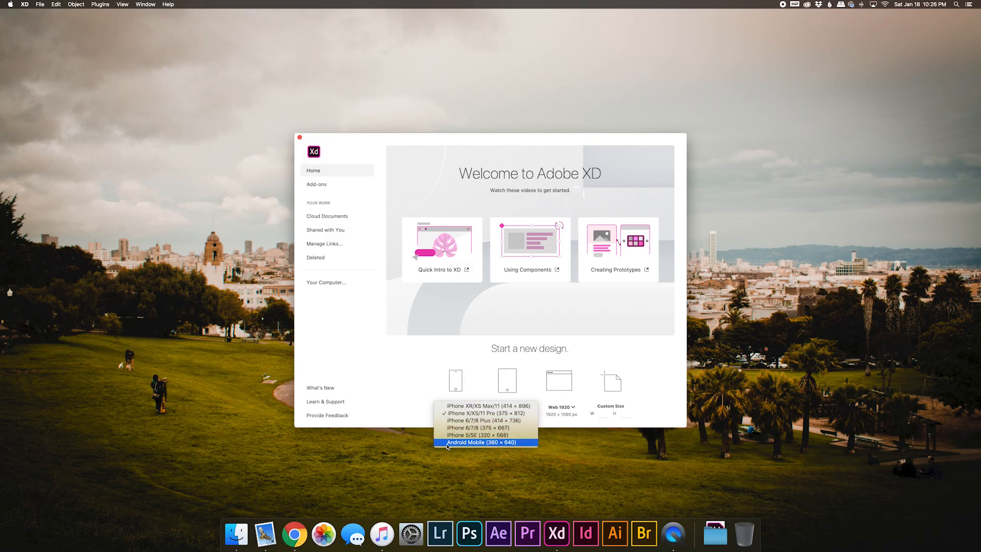
{"action": "left_click", "coordinate": [411, 414]}
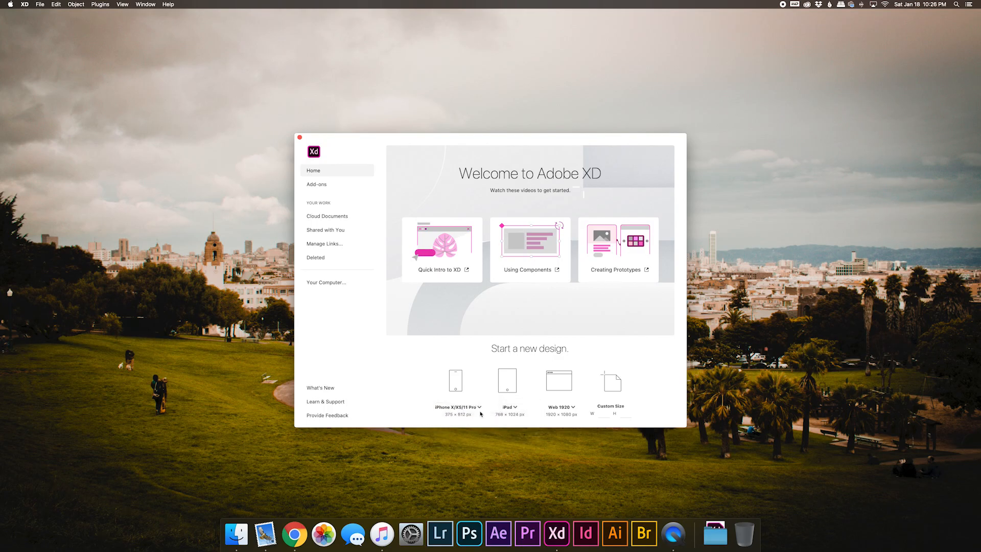
{"action": "left_click", "coordinate": [515, 408]}
{"action": "left_click", "coordinate": [574, 408]}
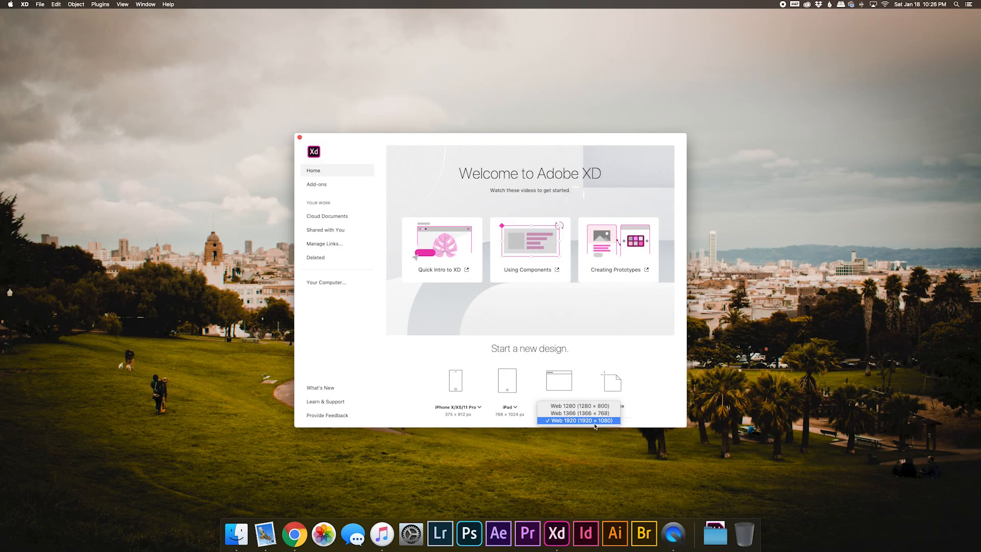
{"action": "left_click", "coordinate": [594, 421]}
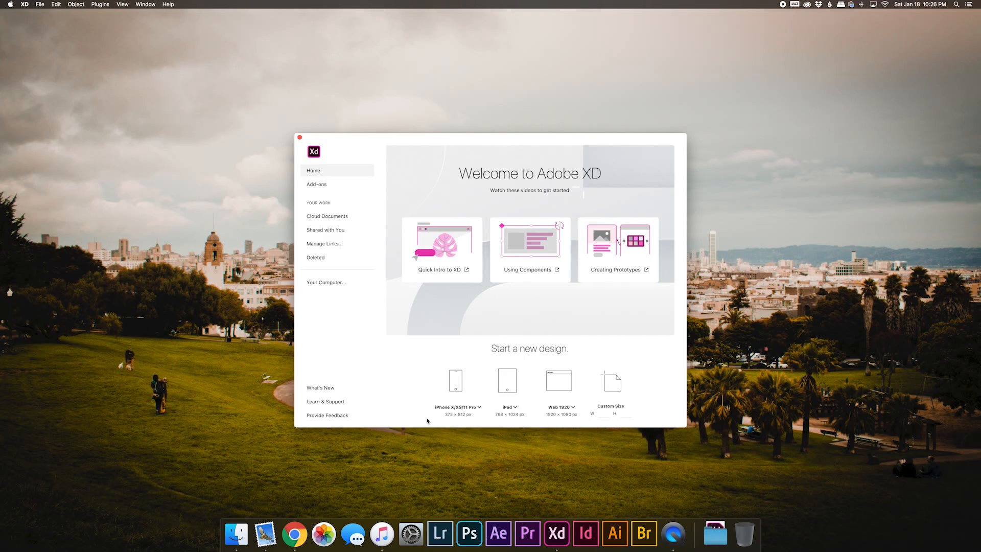
Step: Create a new iPhone X/XS/11 Pro design and rename its artboard App_Welcome_Screen
{"action": "left_click", "coordinate": [455, 380]}
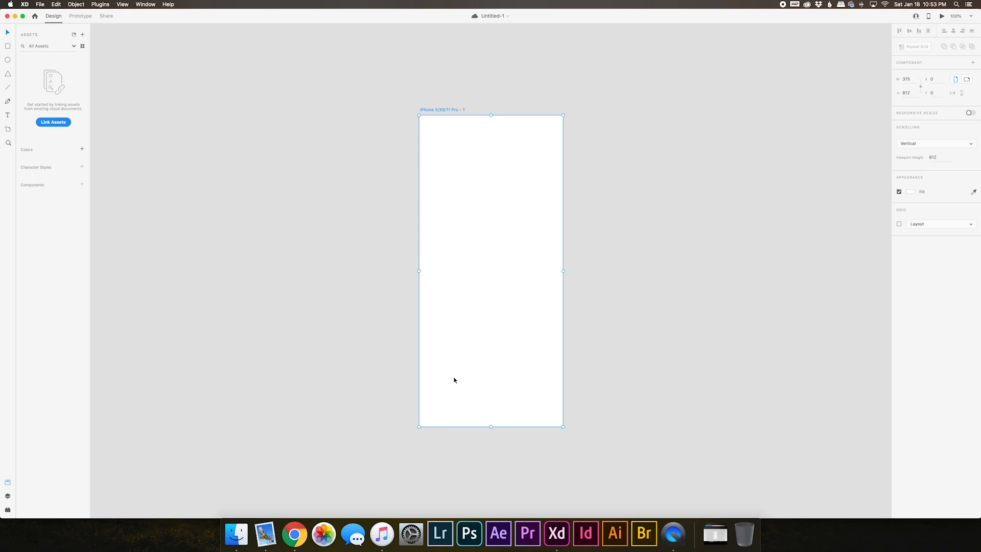
{"action": "double_click", "coordinate": [445, 109]}
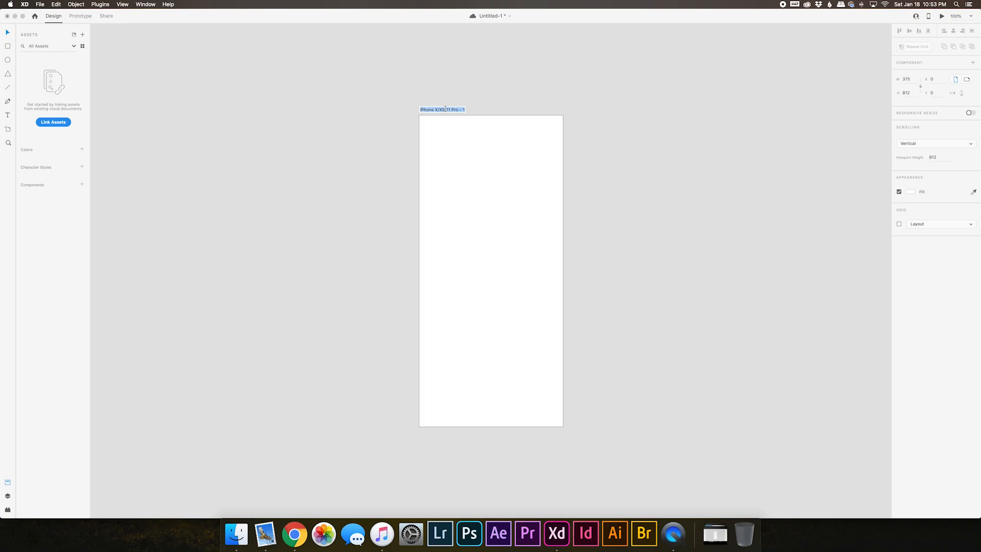
{"action": "type", "text": "App_Welcome_Screen"}
{"action": "key", "text": "Return"}
{"action": "left_click", "coordinate": [515, 98]}
Step: Move the App_Welcome_Screen artboard slightly on the canvas to about X 14, Y -17
{"action": "mouse_move", "coordinate": [447, 109]}
{"action": "left_mouse_down"}
{"action": "mouse_move", "coordinate": [473, 98]}
{"action": "mouse_move", "coordinate": [436, 92]}
{"action": "mouse_move", "coordinate": [490, 98]}
{"action": "mouse_move", "coordinate": [430, 96]}
{"action": "mouse_move", "coordinate": [456, 102]}
{"action": "left_mouse_up"}
{"action": "mouse_move", "coordinate": [493, 183]}
{"action": "left_mouse_down"}
{"action": "mouse_move", "coordinate": [520, 199]}
{"action": "mouse_move", "coordinate": [469, 190]}
{"action": "mouse_move", "coordinate": [480, 189]}
{"action": "left_mouse_up"}
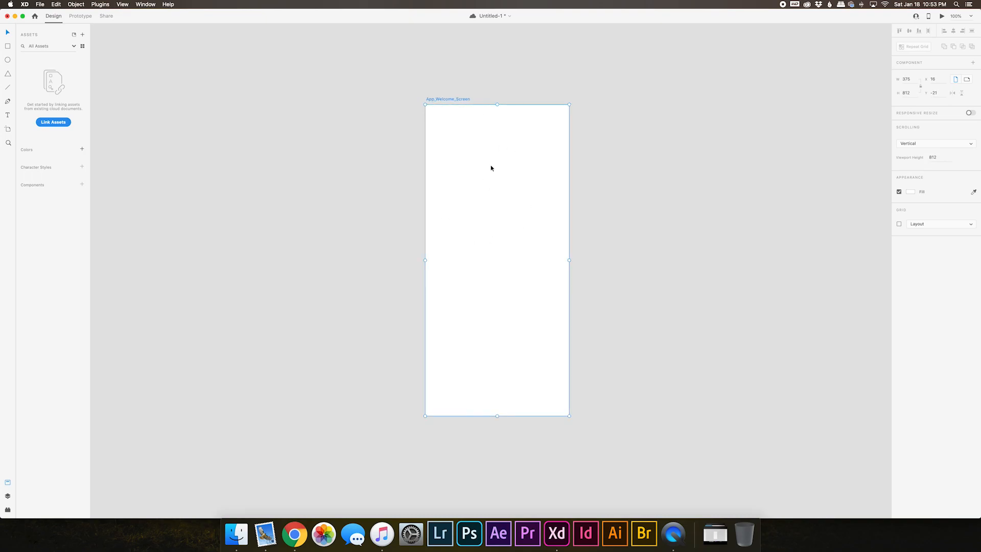
{"action": "mouse_move", "coordinate": [436, 99]}
{"action": "left_mouse_down"}
{"action": "mouse_move", "coordinate": [464, 91]}
{"action": "mouse_move", "coordinate": [466, 100]}
{"action": "mouse_move", "coordinate": [425, 106]}
{"action": "mouse_move", "coordinate": [436, 99]}
{"action": "left_mouse_up"}
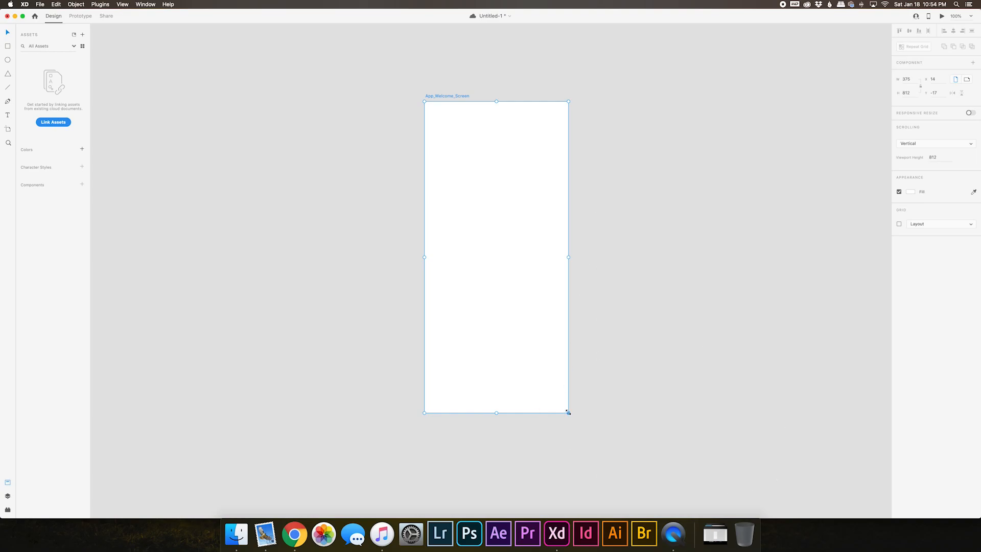
Step: Resize the welcome artboard freehand to about 672 by 943, and set its exact size to 800 wide by 1000 high
{"action": "left_click_drag", "start_coordinate": [569, 412], "coordinate": [683, 463]}
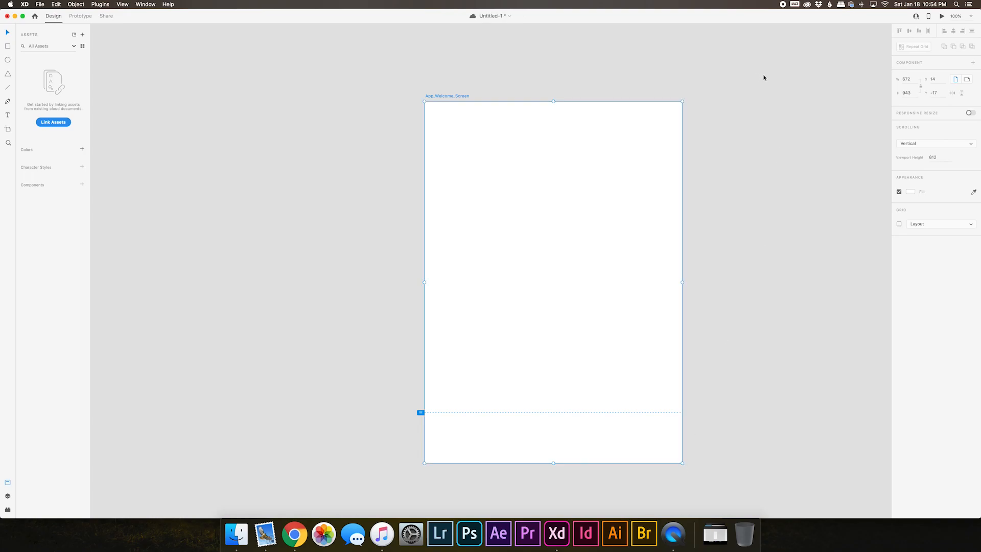
{"action": "left_click", "coordinate": [913, 80]}
{"action": "type", "text": "800"}
{"action": "key", "text": "Tab"}
{"action": "type", "text": "1"}
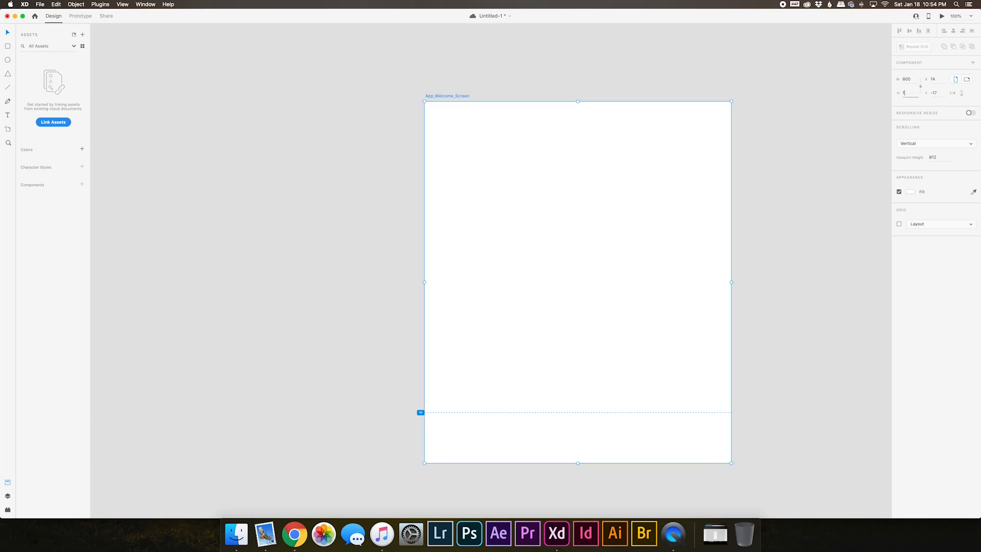
{"action": "key", "text": "Return"}
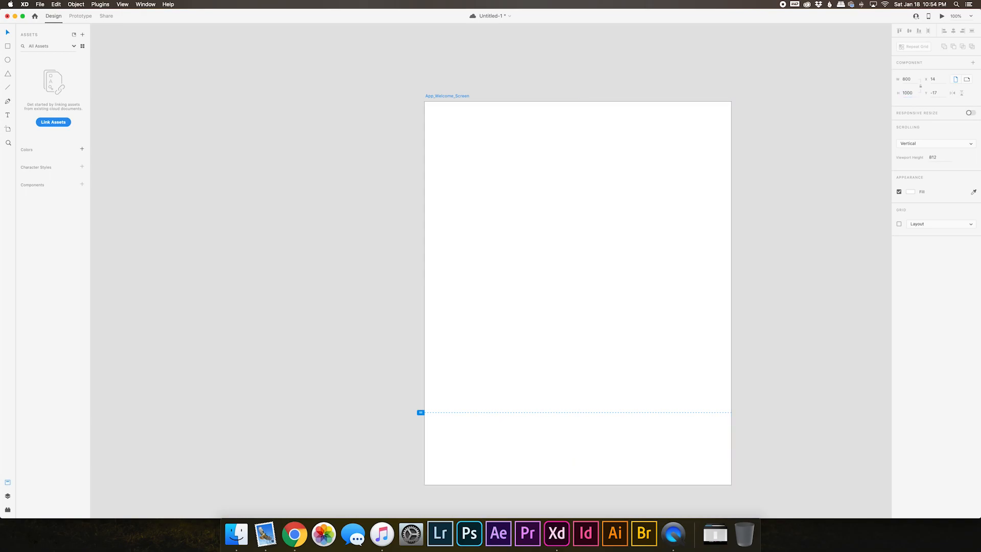
Step: Undo the welcome artboard's size changes and deselect it
{"action": "key", "text": "super+z"}
{"action": "key", "text": "super+z"}
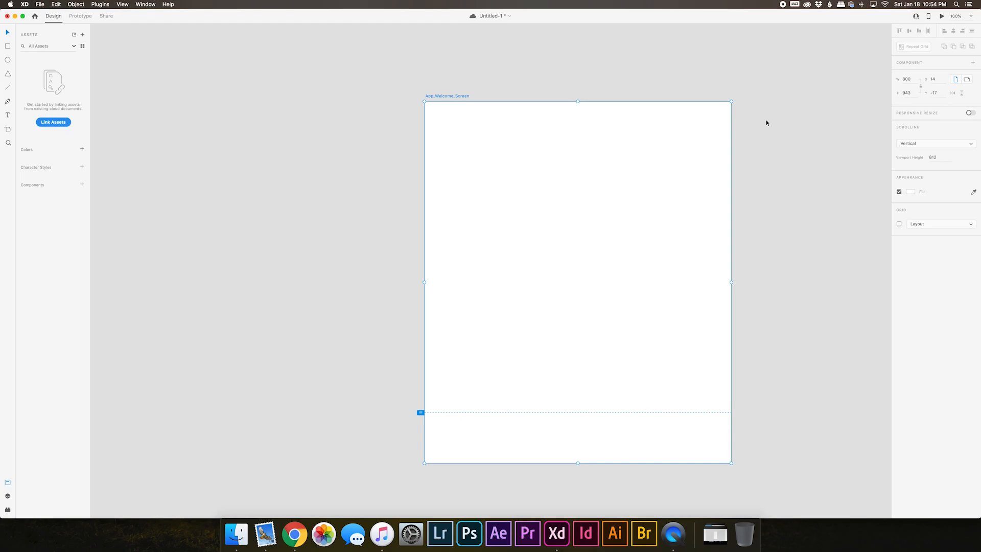
{"action": "left_click", "coordinate": [683, 107]}
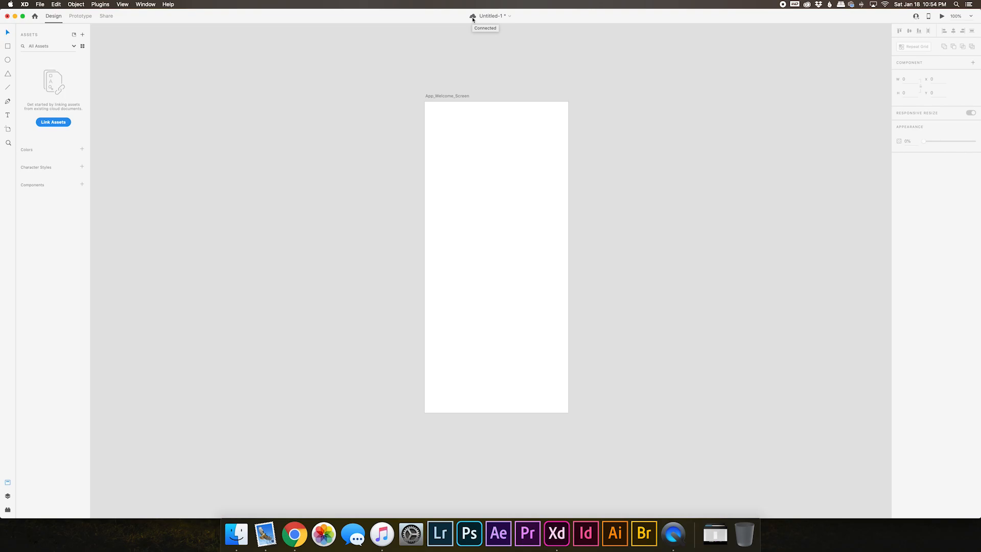
Step: Save the document as Flower_App to the Desktop folder on the computer instead of to cloud documents
{"action": "key", "text": "super+s"}
{"action": "left_click", "coordinate": [491, 16]}
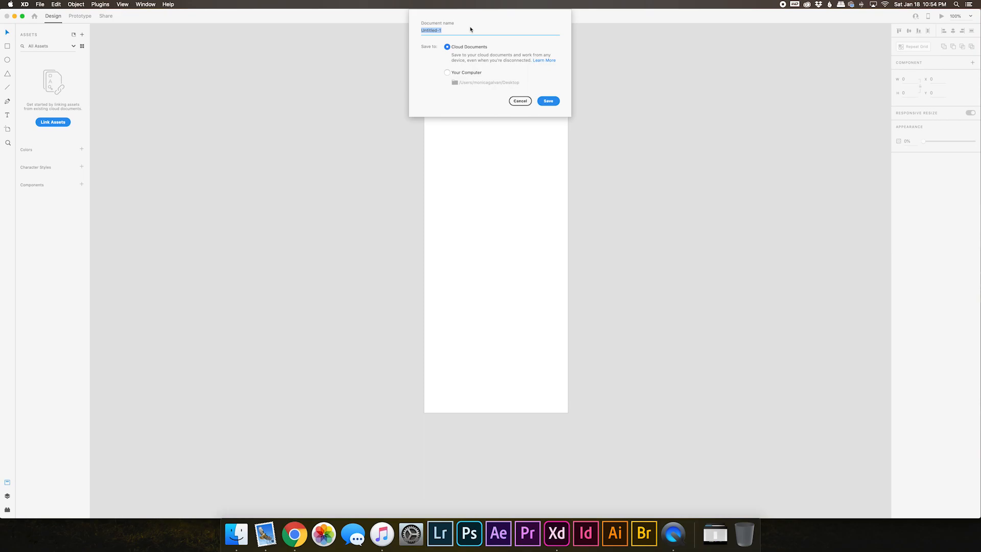
{"action": "type", "text": "Flower_App"}
{"action": "left_click", "coordinate": [447, 72]}
{"action": "left_click", "coordinate": [499, 84]}
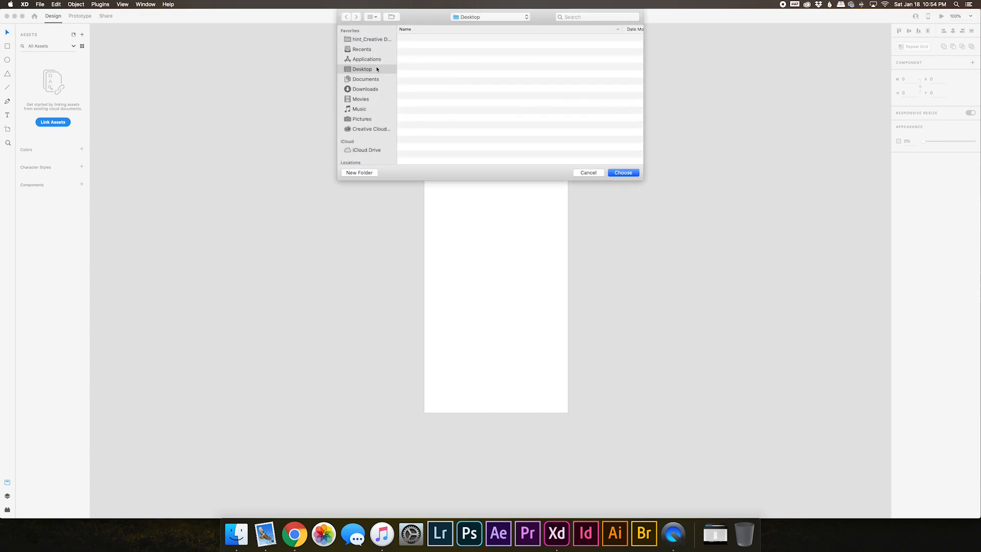
{"action": "left_click", "coordinate": [627, 173]}
{"action": "left_click", "coordinate": [542, 103]}
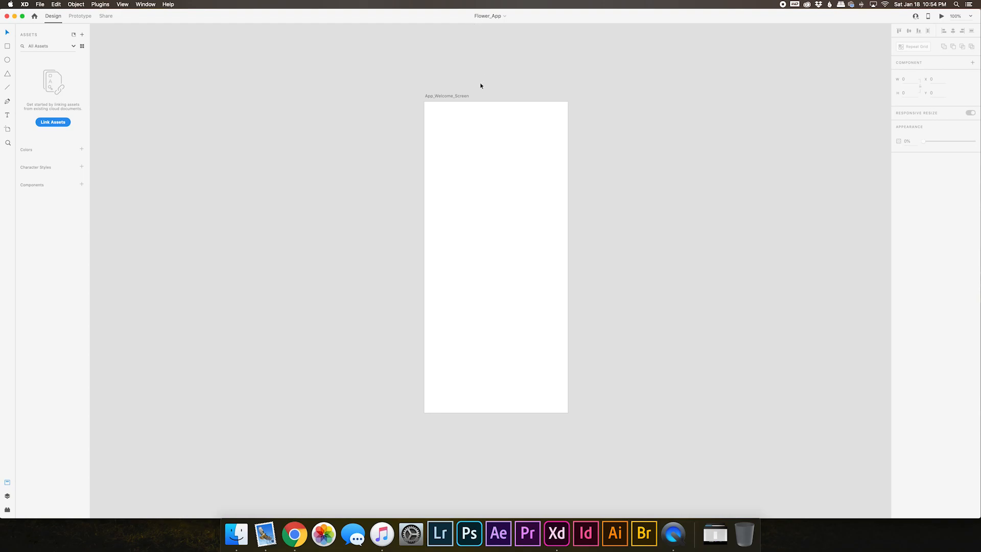
Step: Add two more iPhone X/XS/11 Pro artboards in a row beside the welcome artboard
{"action": "left_click", "coordinate": [455, 96]}
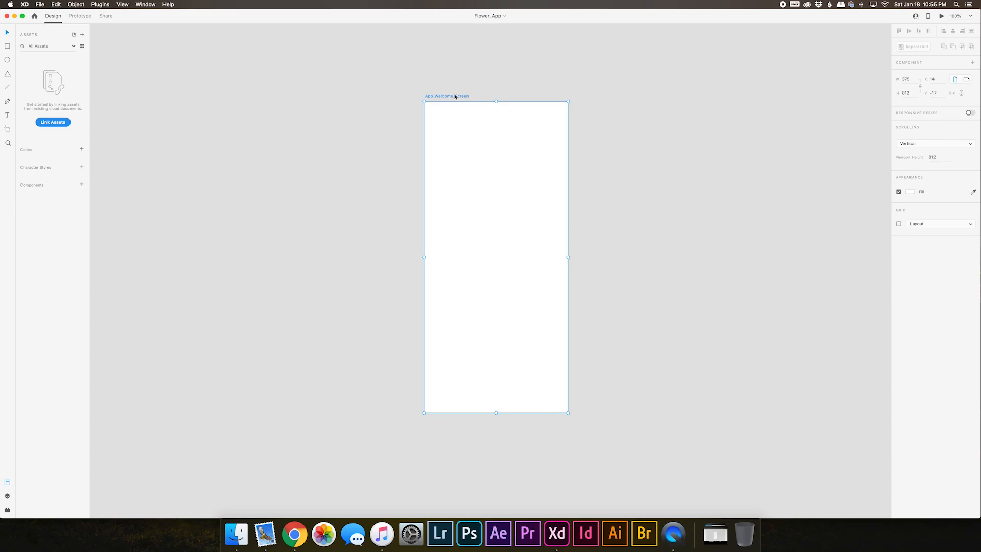
{"action": "left_click", "coordinate": [8, 131]}
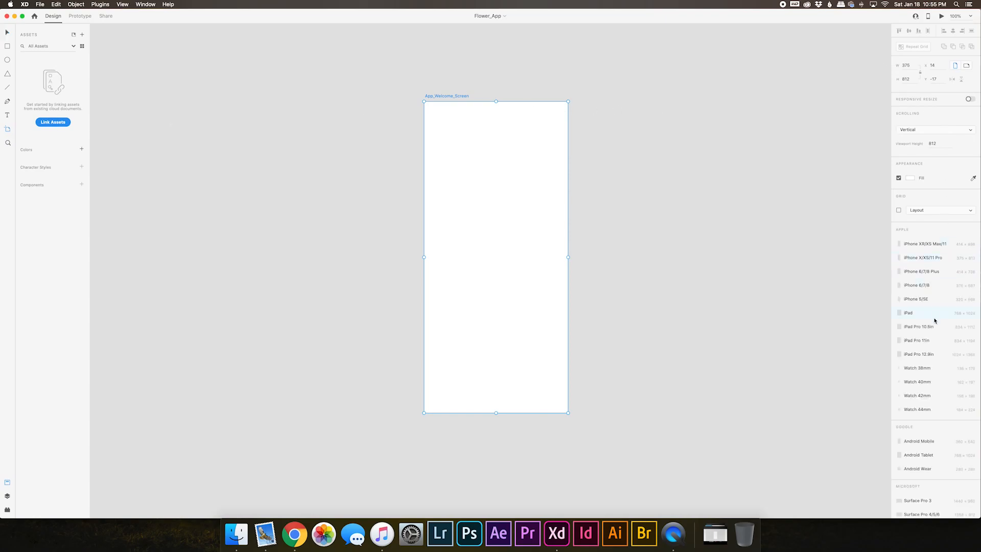
{"action": "left_click", "coordinate": [586, 102]}
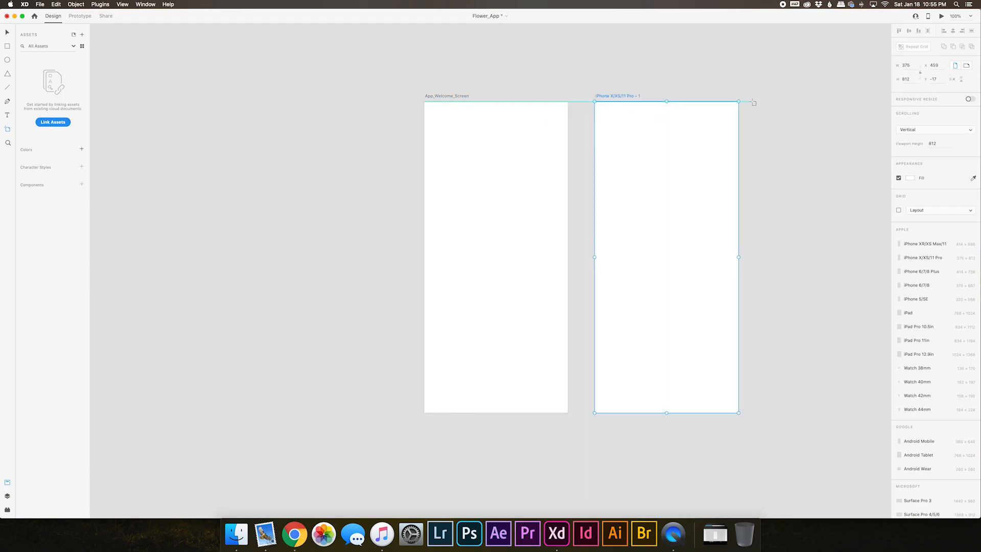
{"action": "left_click", "coordinate": [754, 102]}
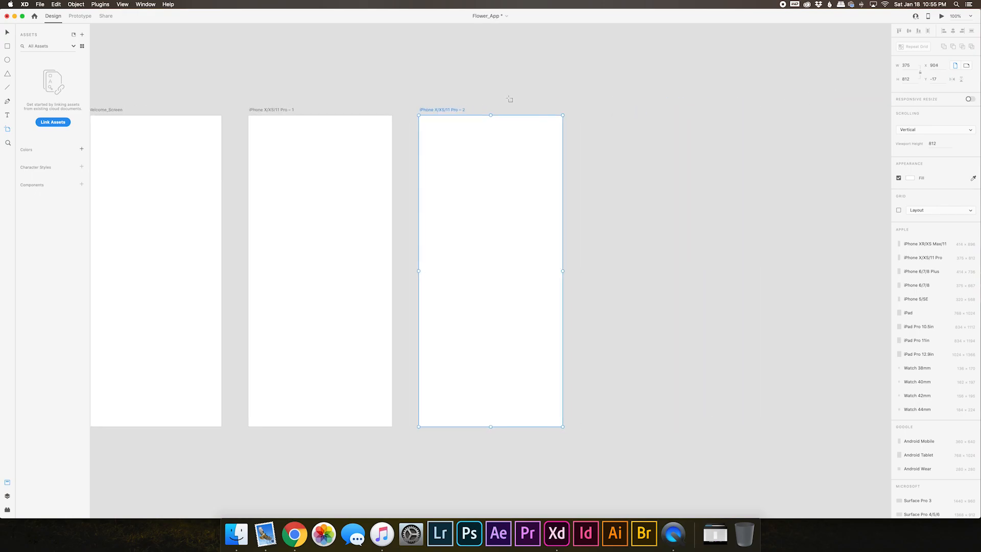
Step: Duplicate the third artboard into a fourth one beside it, aligned and at the same spacing as the others
{"action": "left_click", "coordinate": [7, 32]}
{"action": "left_click", "coordinate": [472, 95]}
{"action": "left_click", "coordinate": [443, 110]}
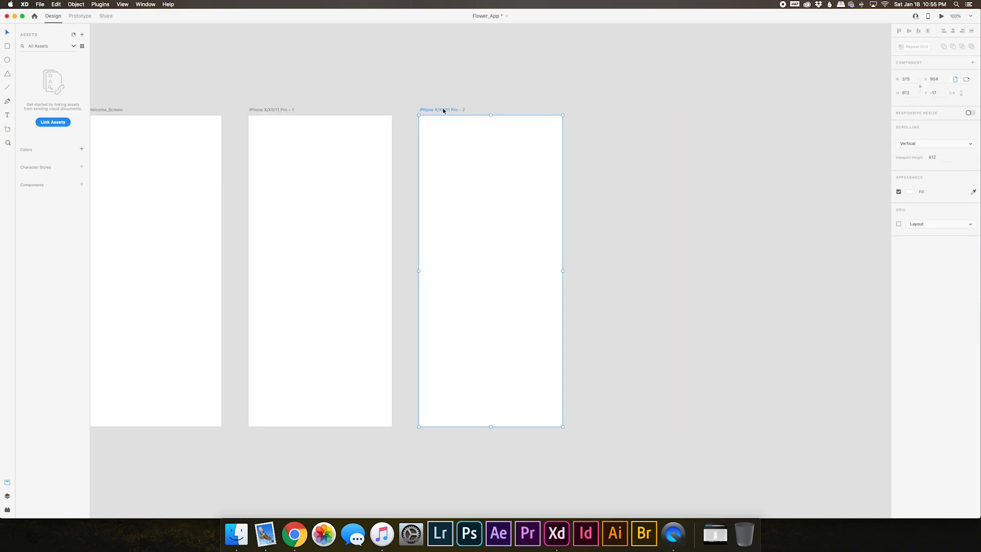
{"action": "left_click_drag", "start_coordinate": [444, 110], "coordinate": [613, 110]}
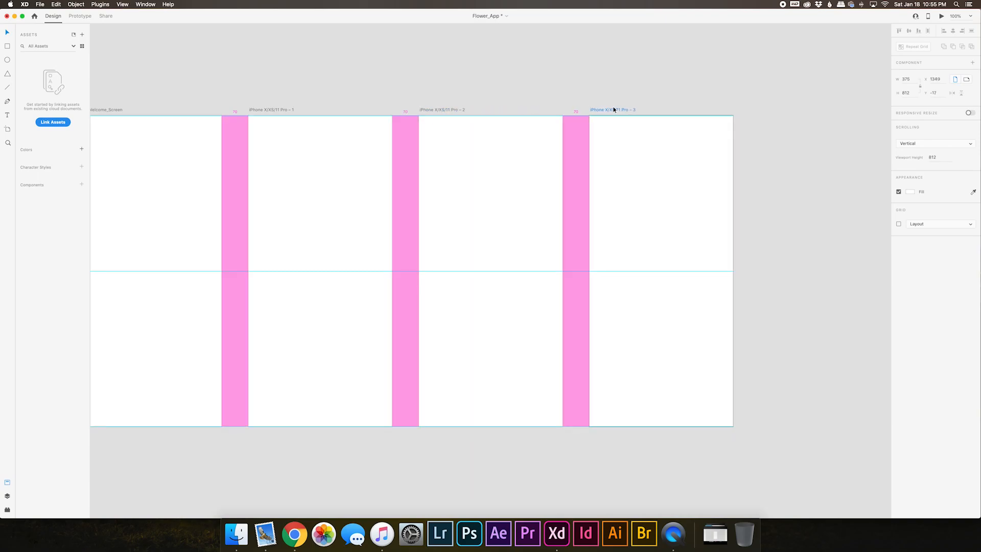
{"action": "left_click_drag", "start_coordinate": [614, 109], "coordinate": [614, 109]}
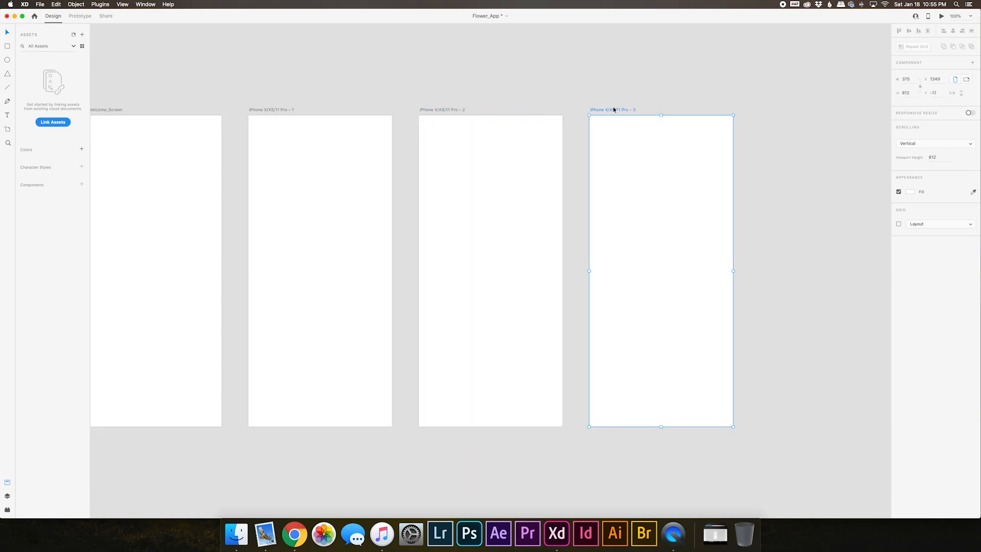
{"action": "scroll", "coordinate": [283, 91], "scroll_direction": "left", "scroll_amount": 3}
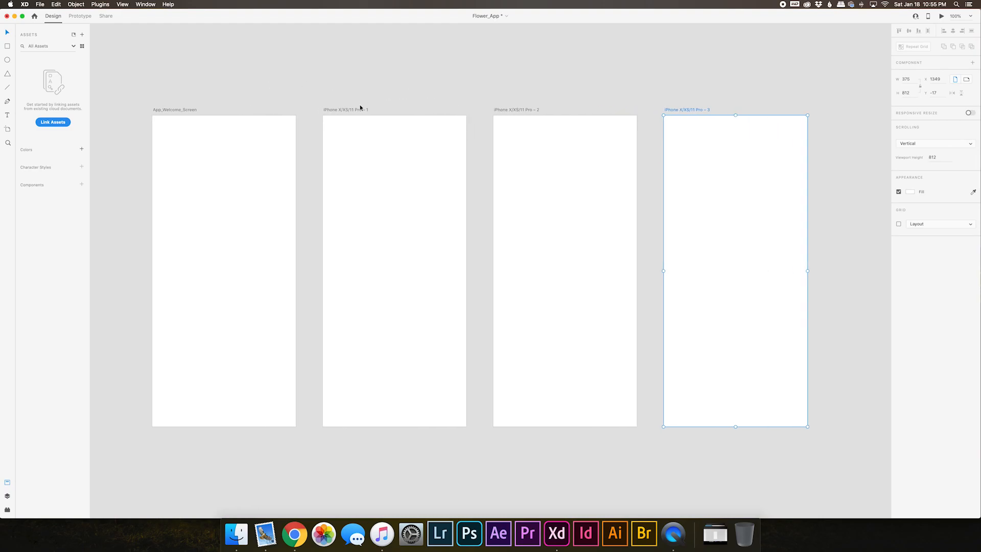
Step: Open the second artboard's name for editing, close it without a change and deselect the artboard
{"action": "double_click", "coordinate": [365, 111]}
{"action": "left_click", "coordinate": [364, 110]}
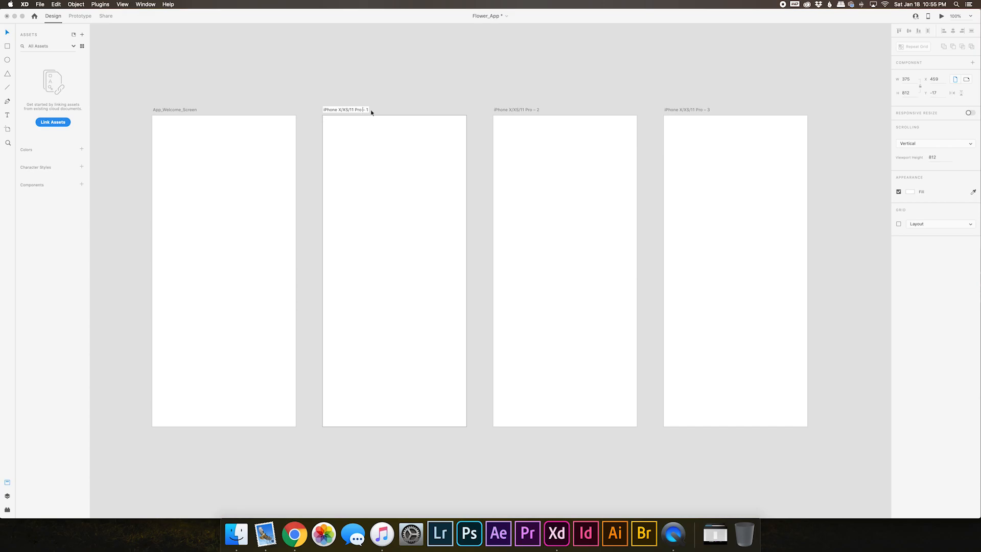
{"action": "key", "text": "Return"}
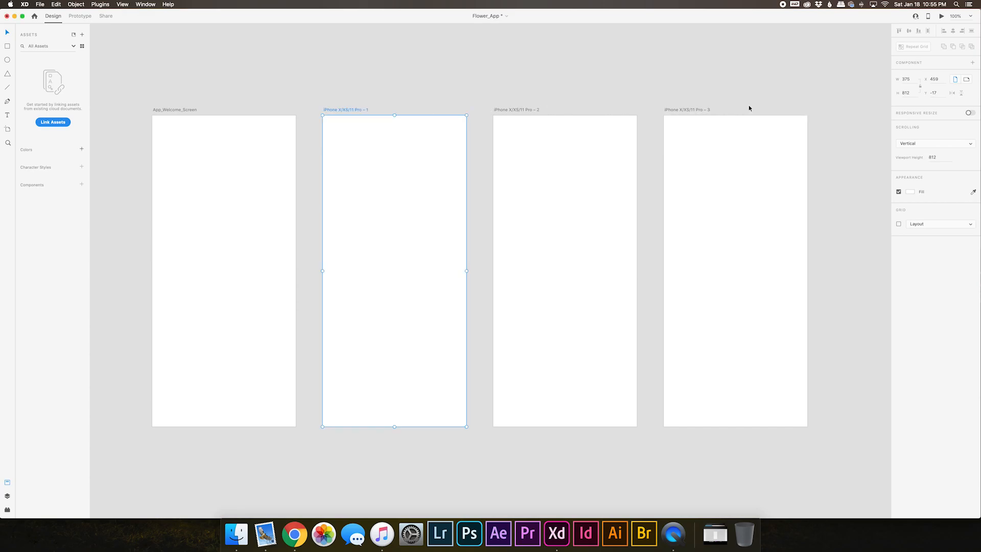
{"action": "left_click", "coordinate": [564, 94]}
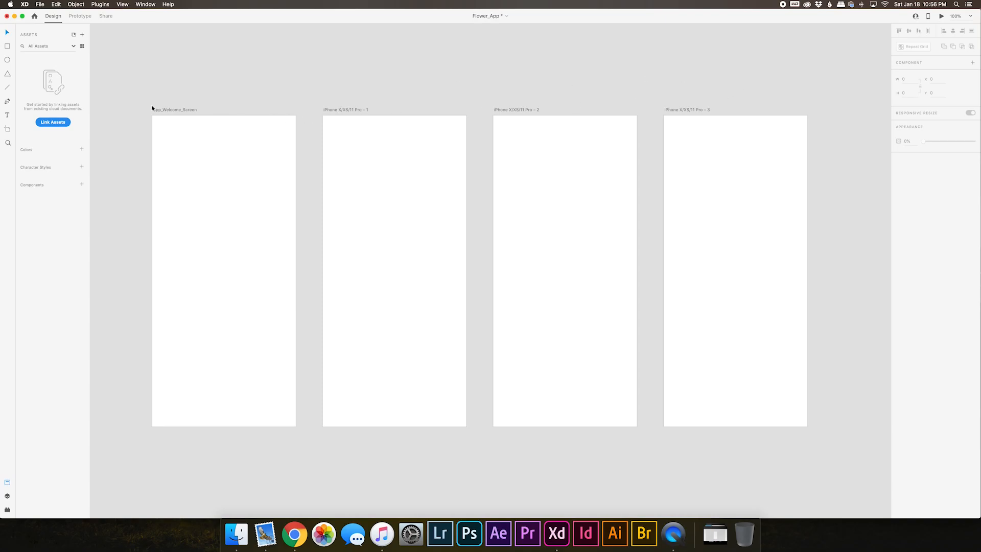
Step: Delete the three extra iPhone artboards, keeping only App_Welcome_Screen, and save the document
{"action": "left_click", "coordinate": [678, 111]}
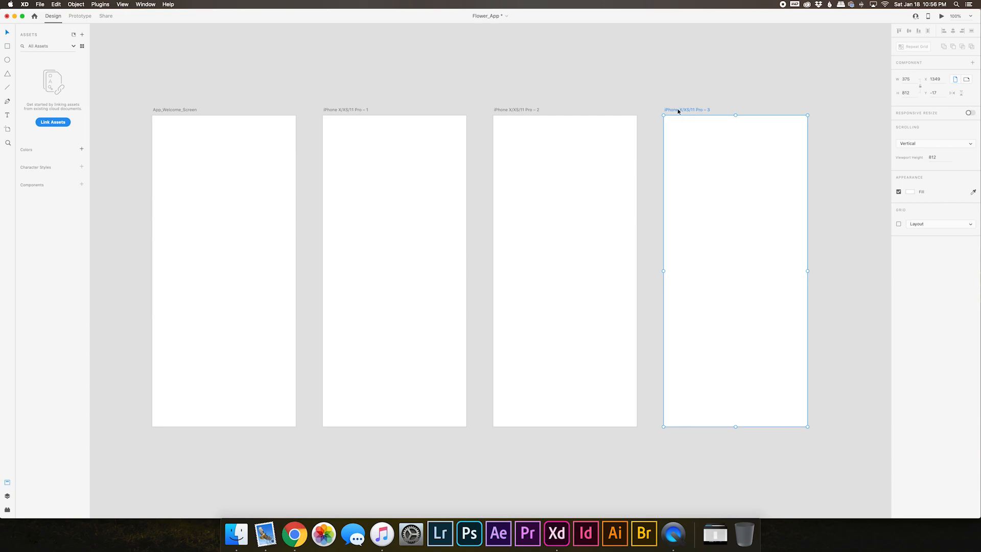
{"action": "key", "text": "Delete"}
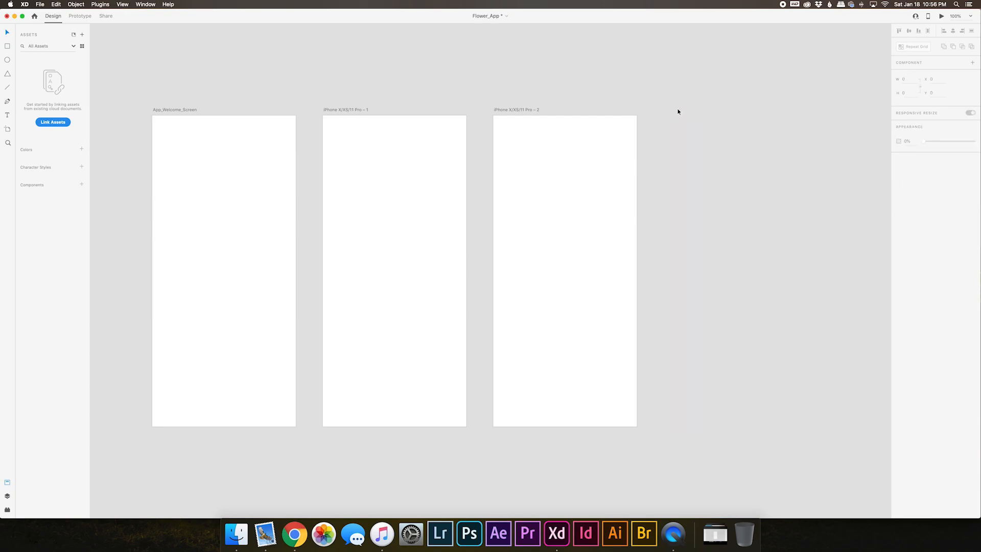
{"action": "left_click", "coordinate": [525, 111]}
{"action": "right_click", "coordinate": [525, 111]}
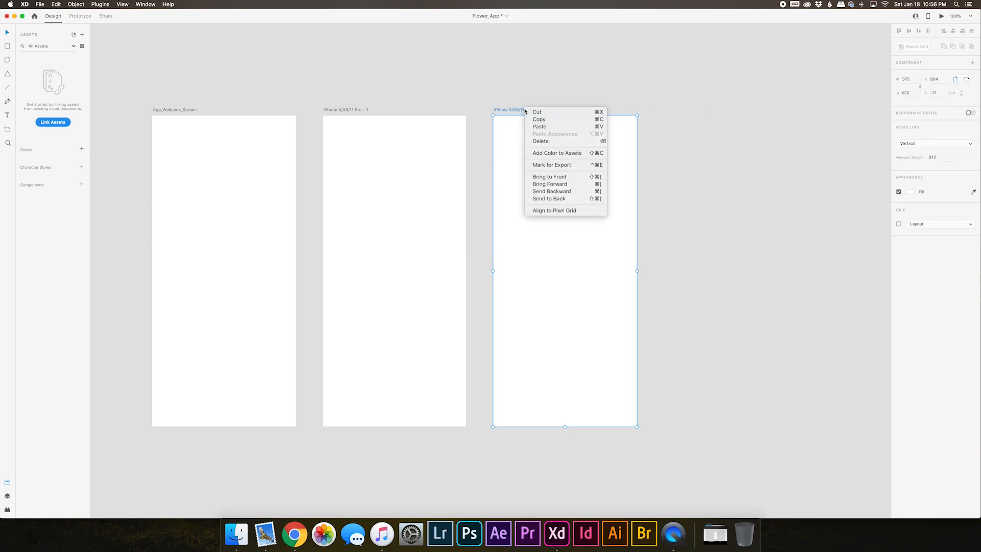
{"action": "left_click", "coordinate": [541, 142]}
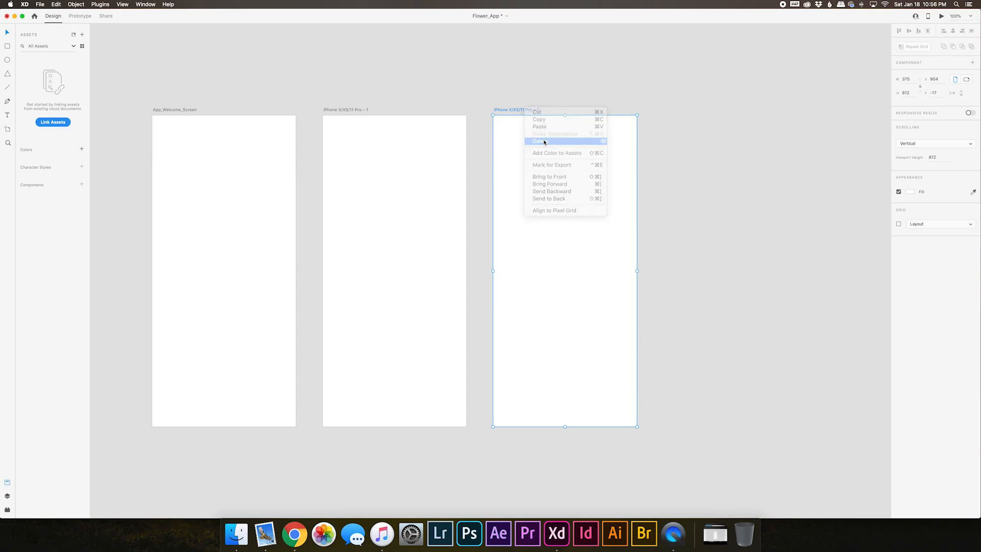
{"action": "left_click_drag", "start_coordinate": [509, 86], "coordinate": [310, 455]}
{"action": "key", "text": "Delete"}
{"action": "scroll", "coordinate": [311, 425], "scroll_direction": "left", "scroll_amount": 5}
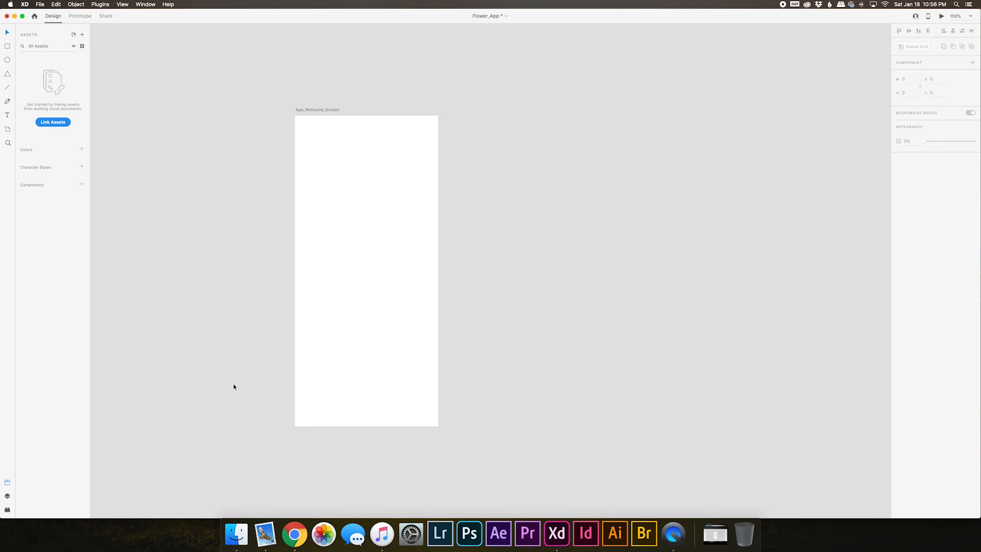
{"action": "key", "text": "super+s"}
Step: Draw a rectangle about 173 by 148 in the upper part of the welcome artboard
{"action": "left_click_drag", "start_coordinate": [308, 133], "coordinate": [374, 190]}
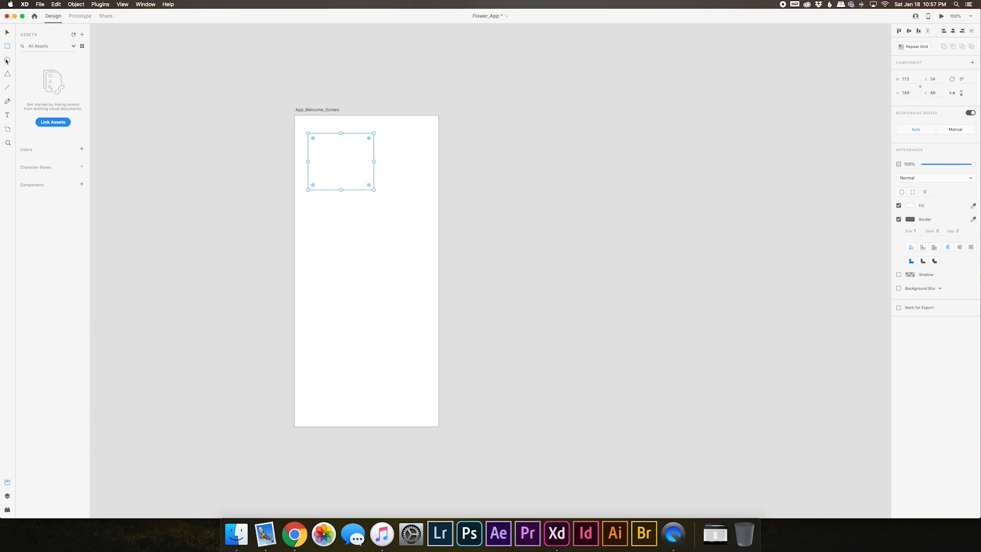
Step: Draw an ellipse about 194 by 114 below the rectangle and a triangle about 141 by 164 beneath it
{"action": "left_click_drag", "start_coordinate": [319, 222], "coordinate": [394, 268]}
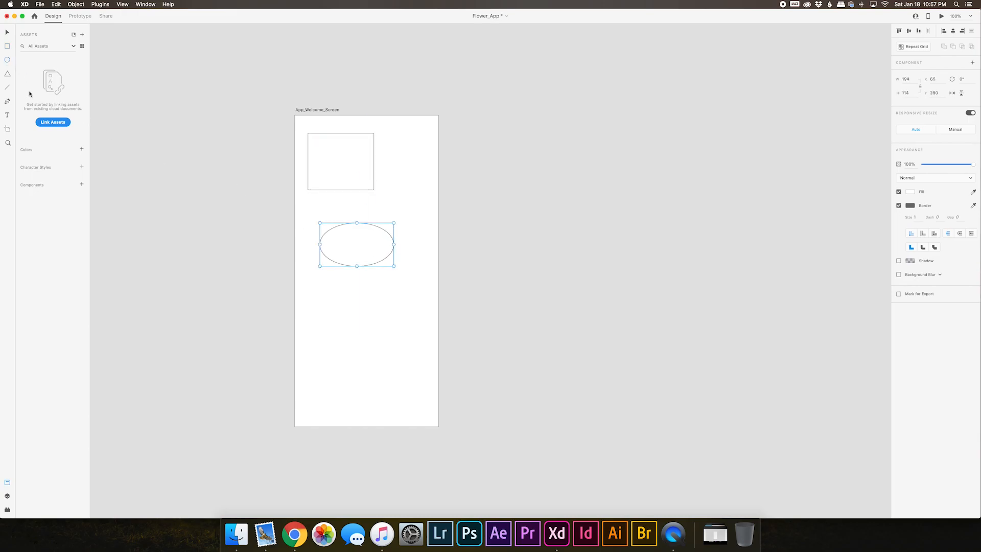
{"action": "left_click", "coordinate": [8, 76]}
{"action": "left_click_drag", "start_coordinate": [329, 292], "coordinate": [383, 354]}
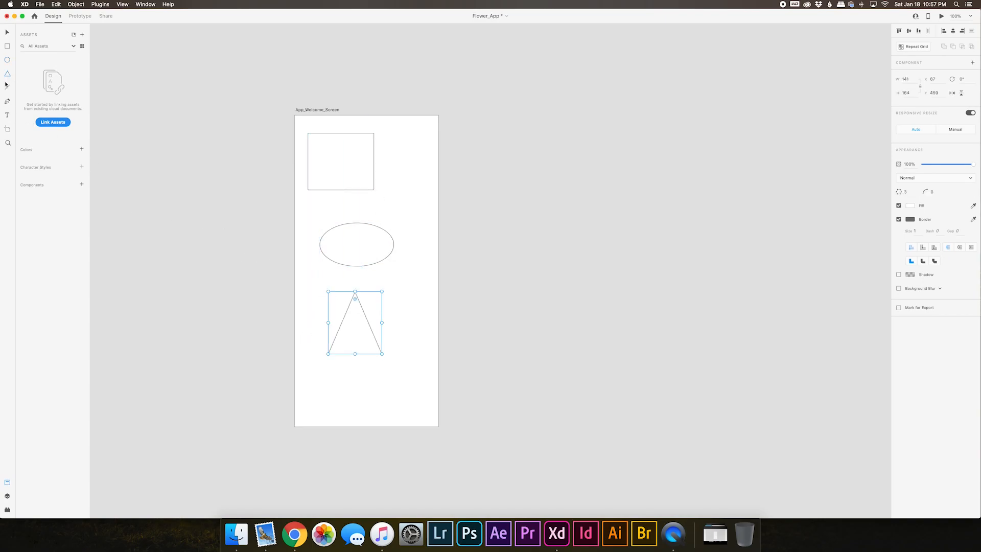
Step: Draw four straight lines on the artboard: a vertical and a slanted one beside the rectangle, a long vertical one lower down, and a horizontal one above the triangle
{"action": "key", "text": "l"}
{"action": "left_click_drag", "start_coordinate": [399, 150], "coordinate": [399, 200]}
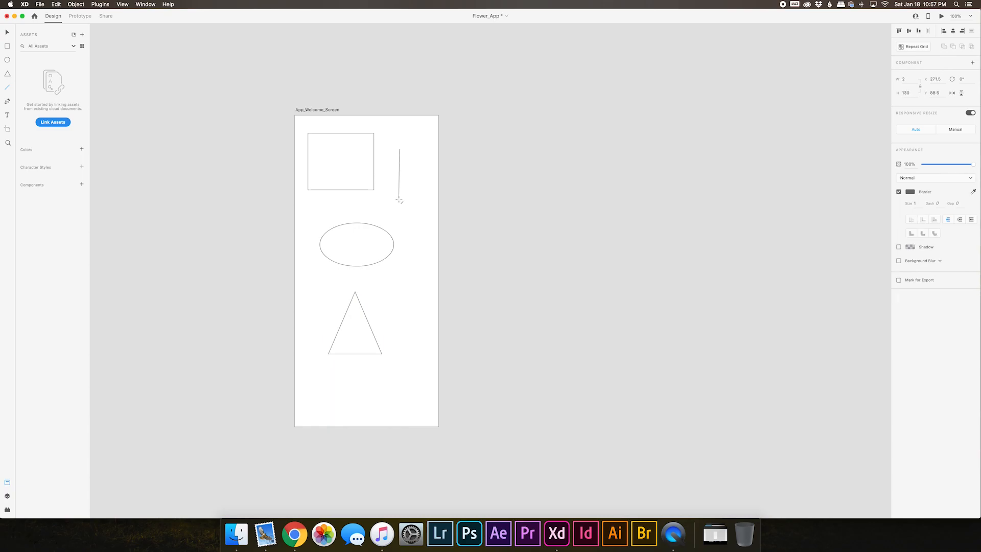
{"action": "left_click_drag", "start_coordinate": [405, 184], "coordinate": [427, 225]}
{"action": "left_click_drag", "start_coordinate": [413, 234], "coordinate": [413, 316]}
{"action": "mouse_move", "coordinate": [314, 274]}
{"action": "left_mouse_down"}
{"action": "mouse_move", "coordinate": [413, 274]}
{"action": "mouse_move", "coordinate": [376, 277]}
{"action": "mouse_move", "coordinate": [387, 278]}
{"action": "left_mouse_up"}
Step: Draw a closed, curved freeform shape with the Pen tool on the pasteboard beside the artboard
{"action": "left_click", "coordinate": [7, 101]}
{"action": "left_click", "coordinate": [468, 205]}
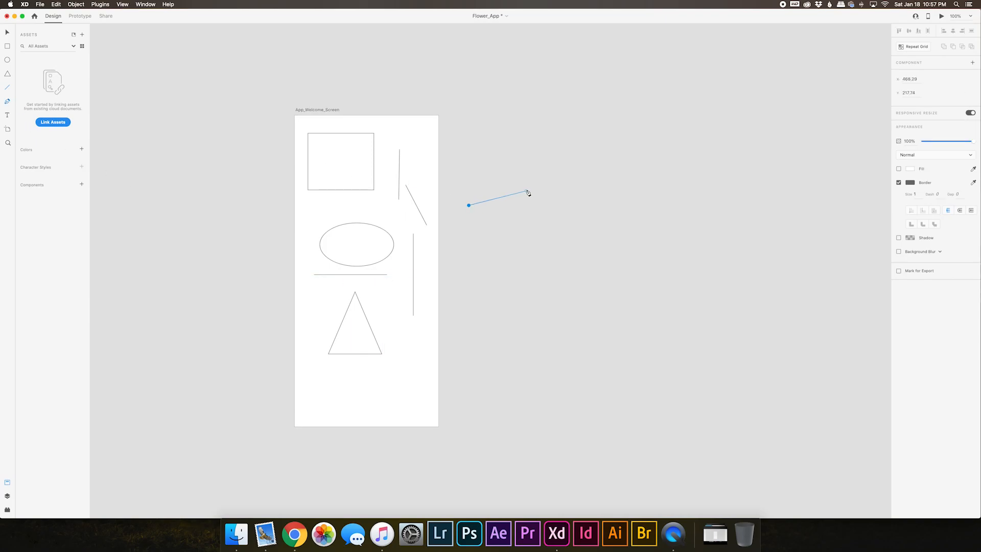
{"action": "left_click_drag", "start_coordinate": [546, 190], "coordinate": [505, 279]}
{"action": "left_click", "coordinate": [549, 238]}
{"action": "left_click", "coordinate": [469, 206]}
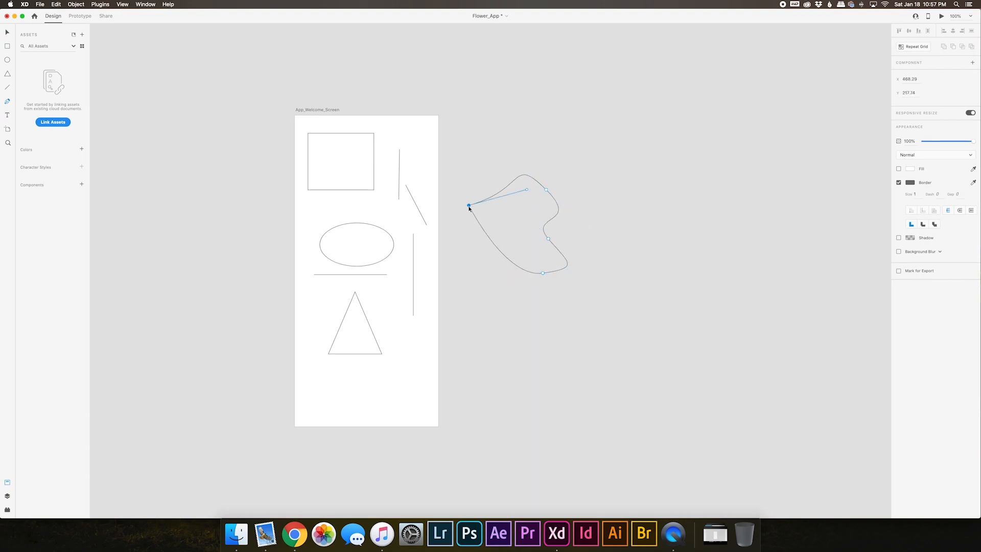
Step: Add a text object reading "Text" above the freeform shape, outside the artboard
{"action": "left_click", "coordinate": [7, 114]}
{"action": "left_click", "coordinate": [489, 117]}
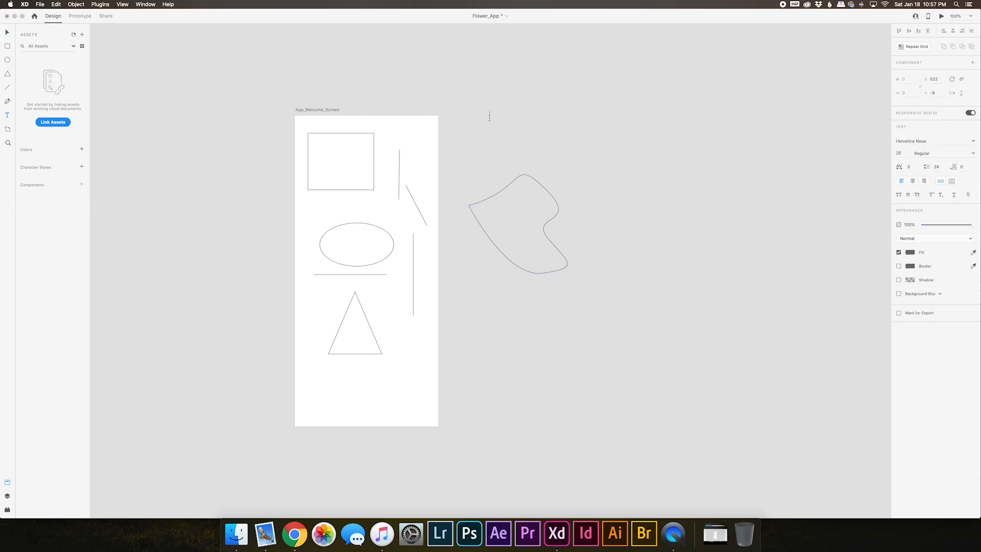
{"action": "type", "text": "Text"}
{"action": "left_click", "coordinate": [8, 144]}
{"action": "left_click_drag", "start_coordinate": [477, 134], "coordinate": [598, 291]}
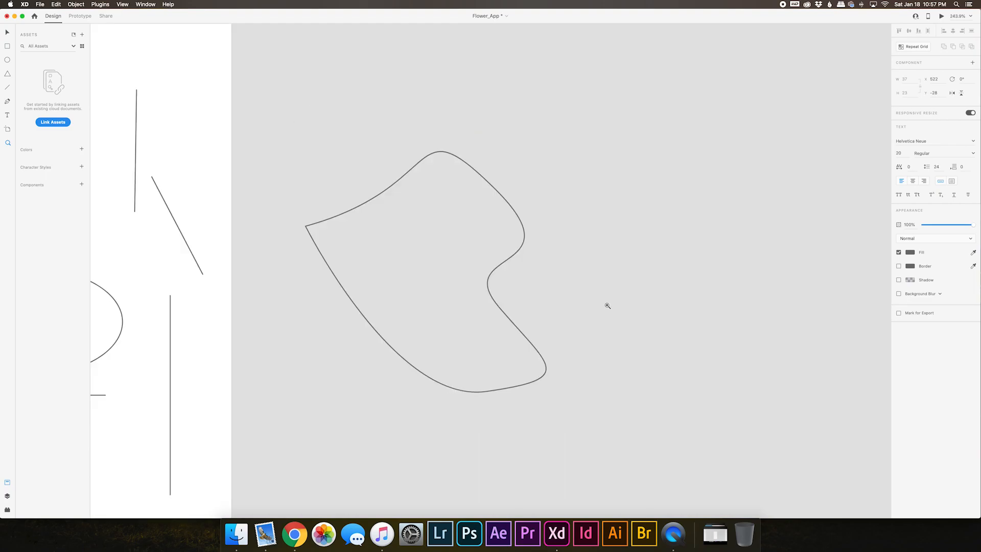
{"action": "key", "text": "v"}
{"action": "left_click", "coordinate": [436, 135]}
{"action": "key", "text": "super+1"}
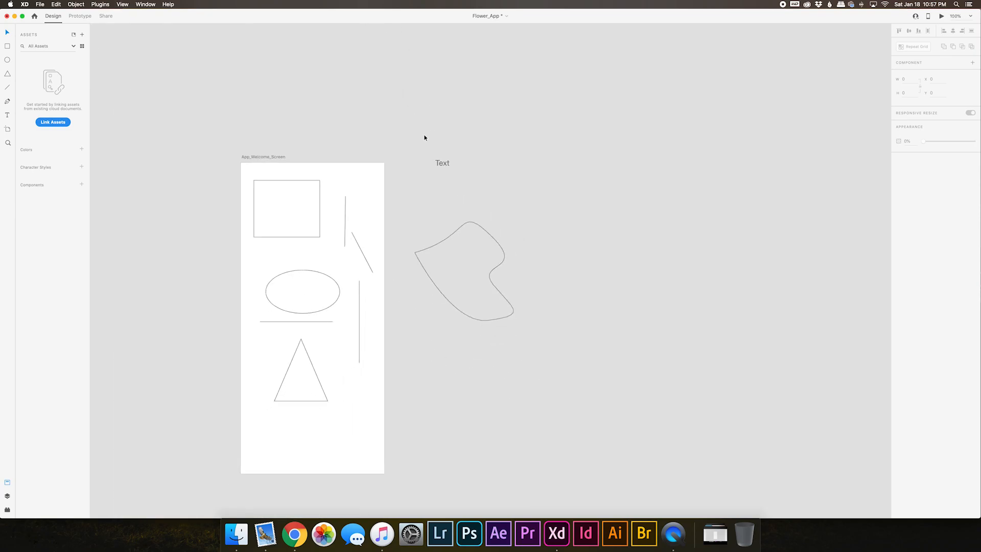
Step: Align the rectangle and the ellipse with each other, and move the ellipse down so it overlaps the rectangle's lower part
{"action": "left_click_drag", "start_coordinate": [266, 187], "coordinate": [303, 256]}
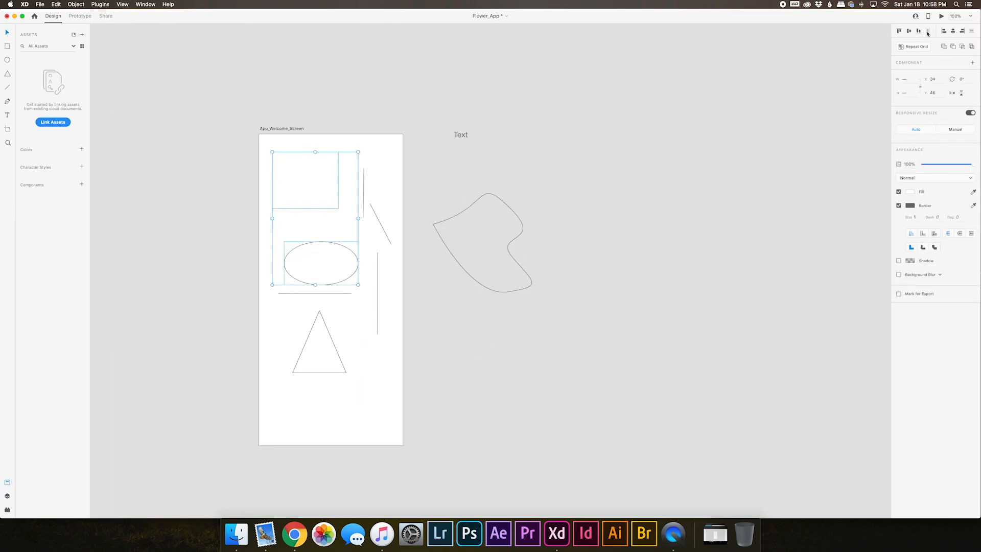
{"action": "left_click", "coordinate": [899, 31]}
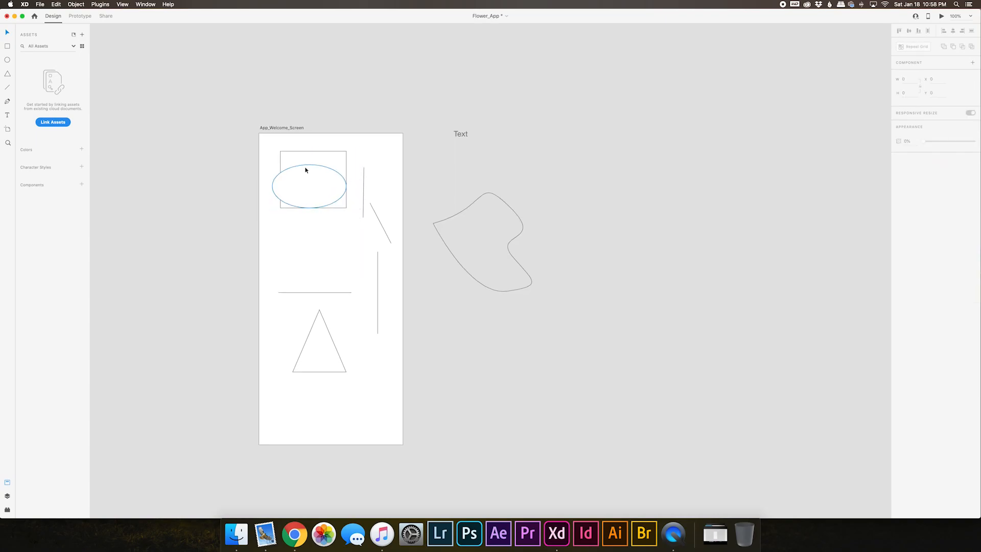
{"action": "left_click_drag", "start_coordinate": [305, 169], "coordinate": [295, 197]}
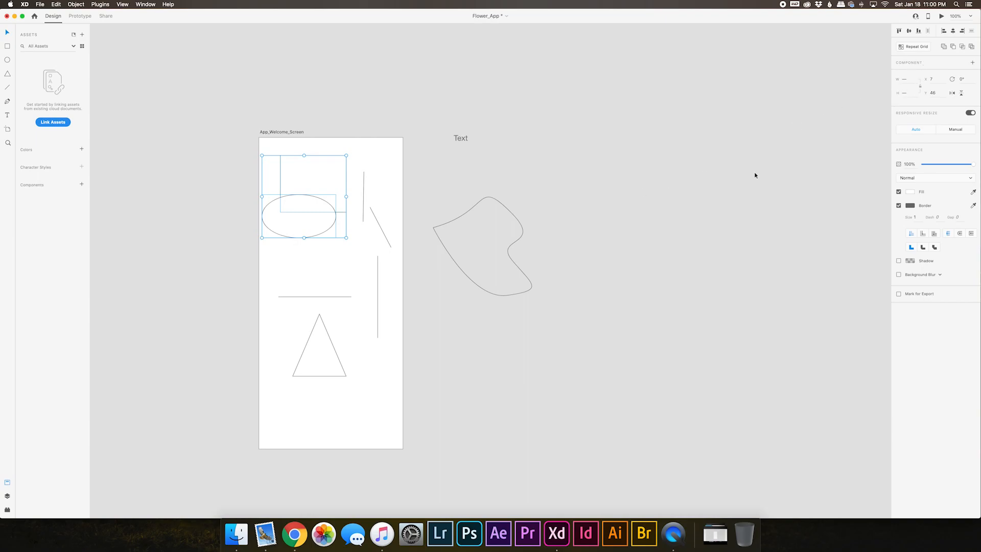
Step: Enlarge the ellipse to about 247 by 226
{"action": "left_click", "coordinate": [337, 285]}
{"action": "left_click", "coordinate": [325, 233]}
{"action": "scroll", "coordinate": [322, 197], "scroll_direction": "up", "scroll_amount": 1}
{"action": "left_click_drag", "start_coordinate": [335, 243], "coordinate": [357, 286]}
Step: Fill the ellipse with a solid deep red
{"action": "left_click", "coordinate": [913, 194]}
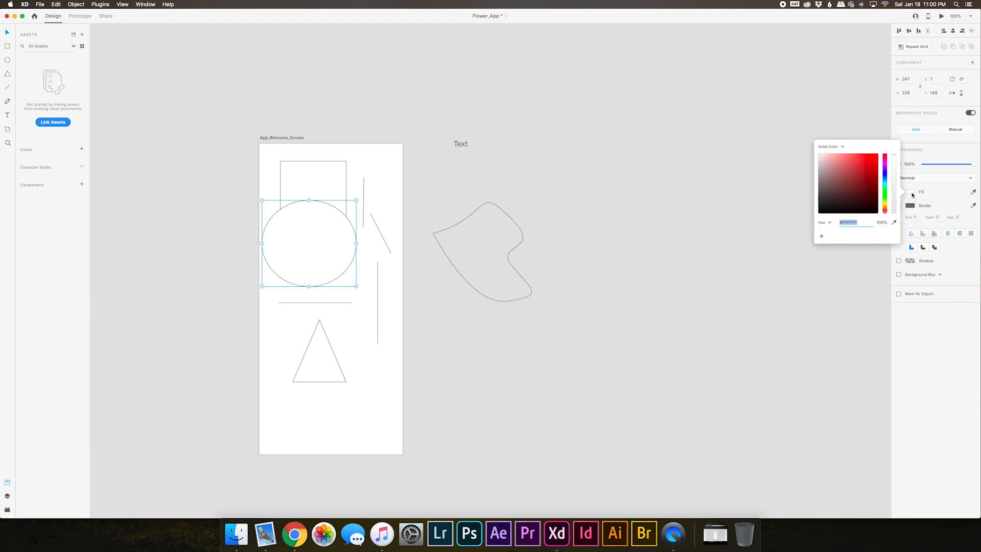
{"action": "mouse_move", "coordinate": [874, 160]}
{"action": "left_mouse_down"}
{"action": "mouse_move", "coordinate": [863, 174]}
{"action": "mouse_move", "coordinate": [870, 166]}
{"action": "mouse_move", "coordinate": [895, 189]}
{"action": "mouse_move", "coordinate": [894, 154]}
{"action": "mouse_move", "coordinate": [894, 197]}
{"action": "mouse_move", "coordinate": [893, 139]}
{"action": "left_mouse_up"}
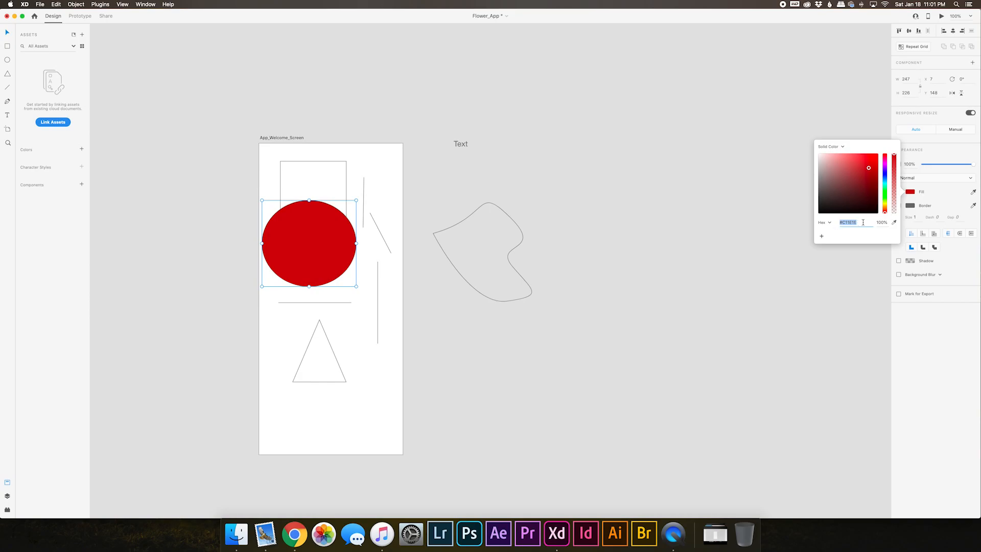
{"action": "left_click", "coordinate": [825, 223]}
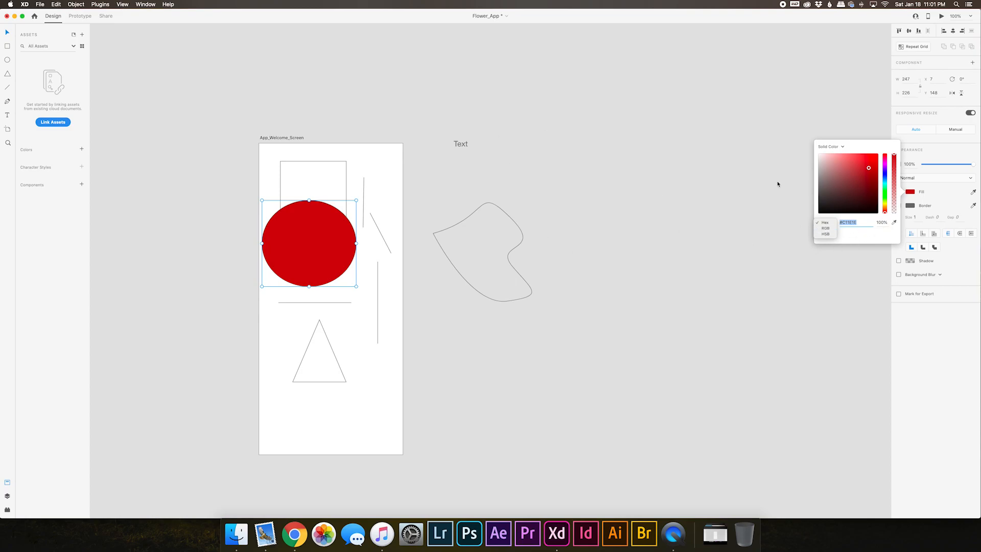
{"action": "left_click", "coordinate": [861, 245]}
{"action": "left_click", "coordinate": [944, 199]}
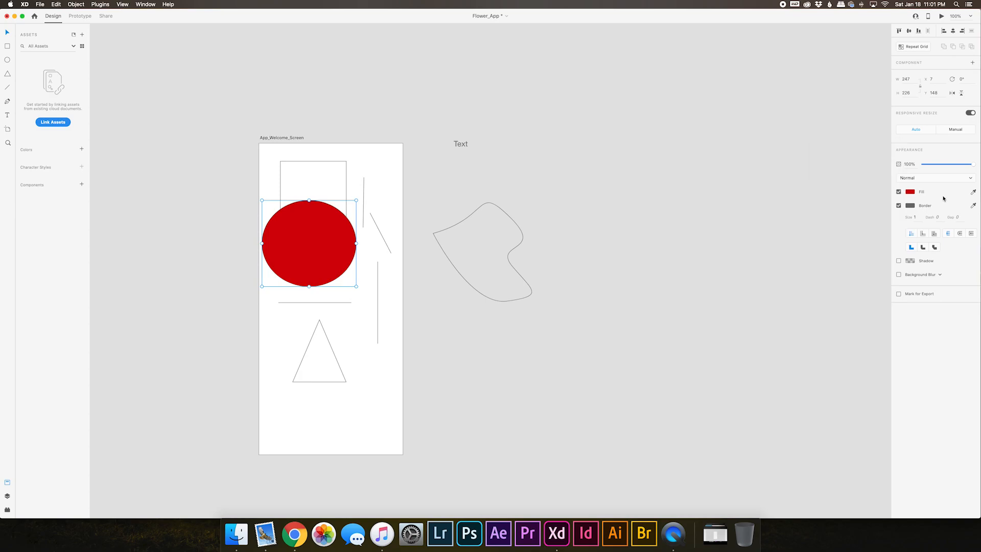
Step: Give the ellipse a bright pink border with a size of 10
{"action": "left_click", "coordinate": [899, 206]}
{"action": "left_click", "coordinate": [899, 206]}
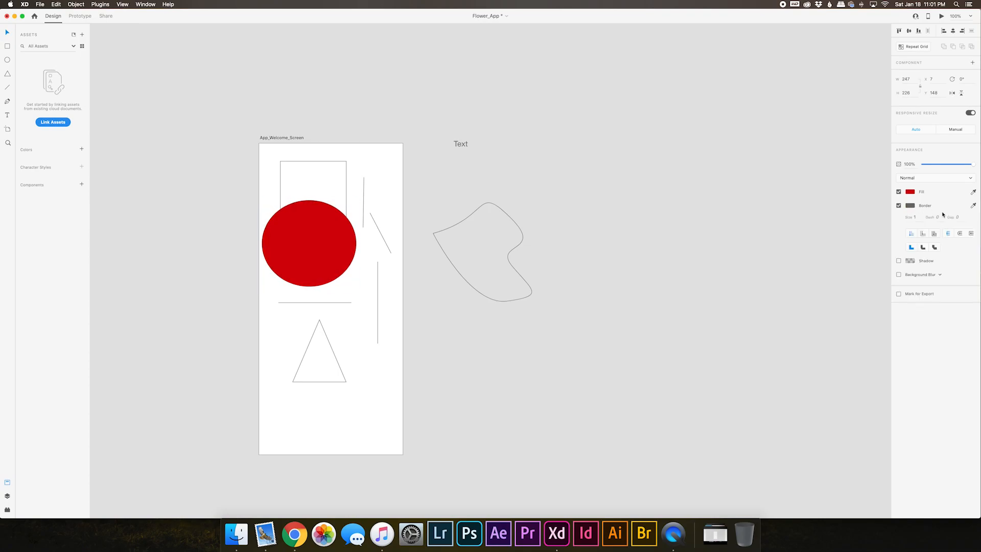
{"action": "left_click", "coordinate": [911, 206]}
{"action": "left_click_drag", "start_coordinate": [885, 193], "coordinate": [888, 171]}
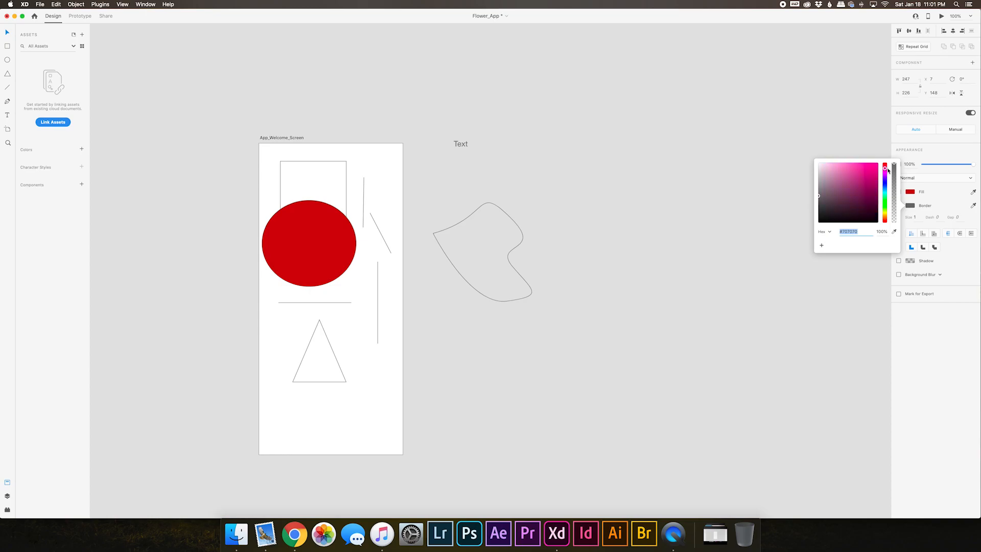
{"action": "left_click", "coordinate": [864, 170]}
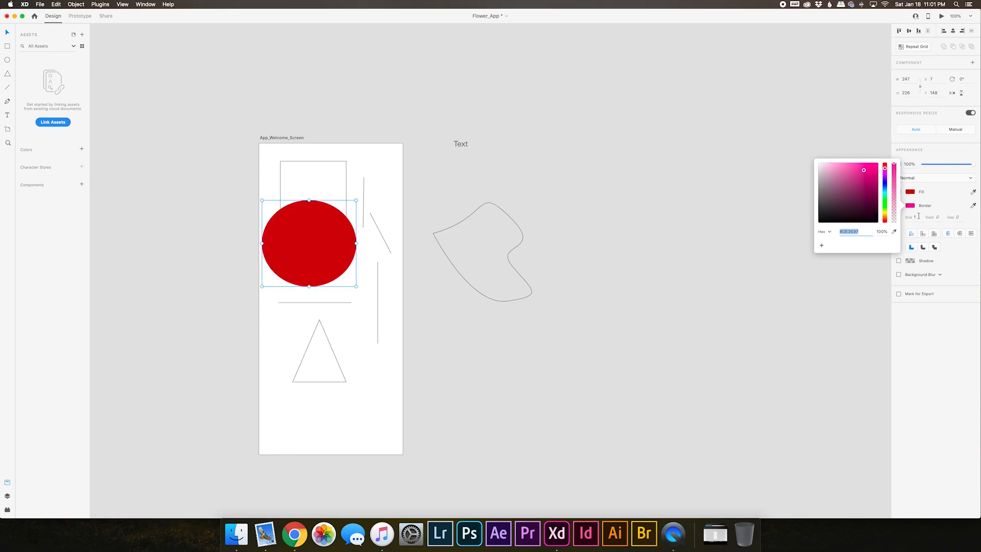
{"action": "left_click", "coordinate": [918, 216]}
{"action": "key", "text": "Return"}
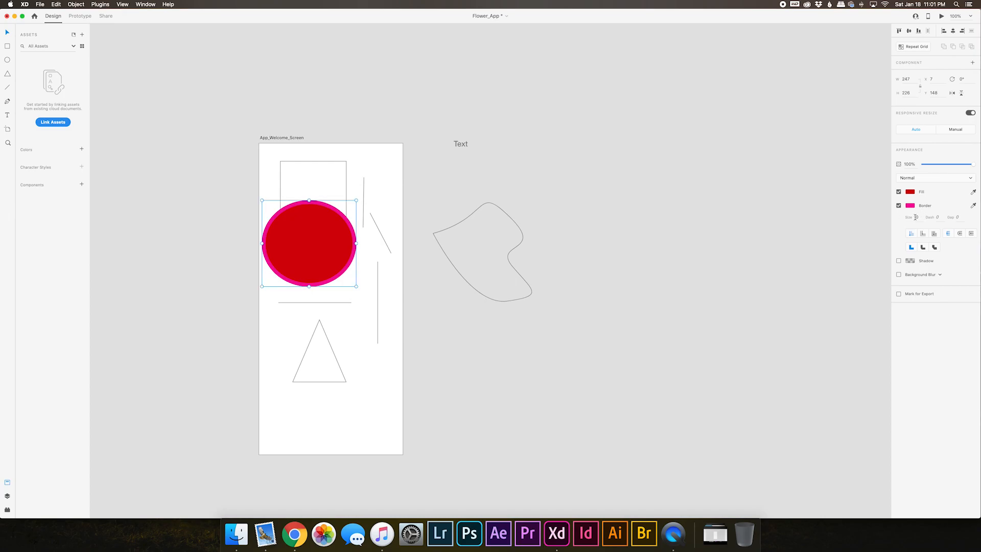
Step: Set the ellipse border's dash to 5 and its gap to 1
{"action": "left_click", "coordinate": [943, 216]}
{"action": "type", "text": "5"}
{"action": "key", "text": "Return"}
{"action": "left_click", "coordinate": [957, 217]}
{"action": "type", "text": "1"}
{"action": "key", "text": "Return"}
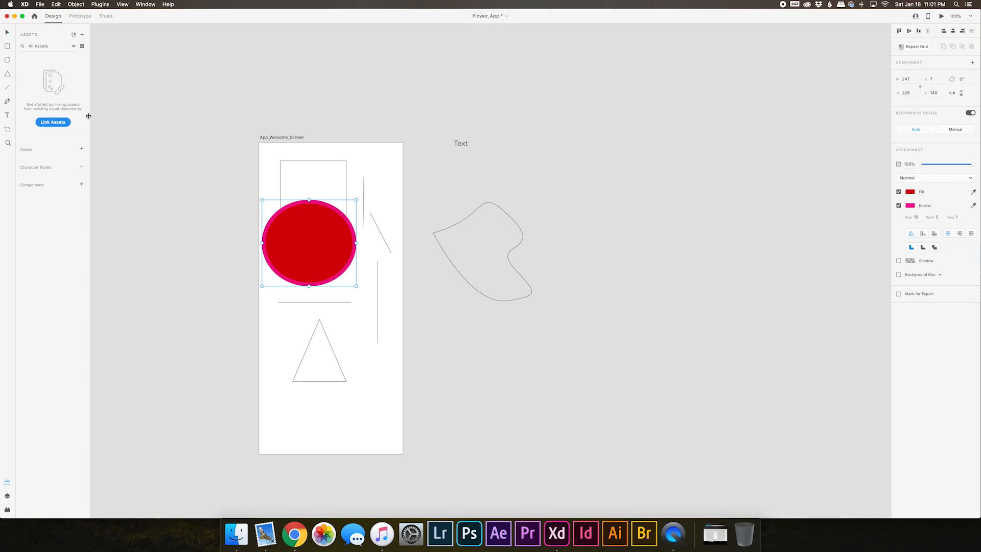
Step: Draw a horizontal line about 453 long between the text and the freeform shape, and colour it bright red
{"action": "left_click_drag", "start_coordinate": [422, 182], "coordinate": [596, 184]}
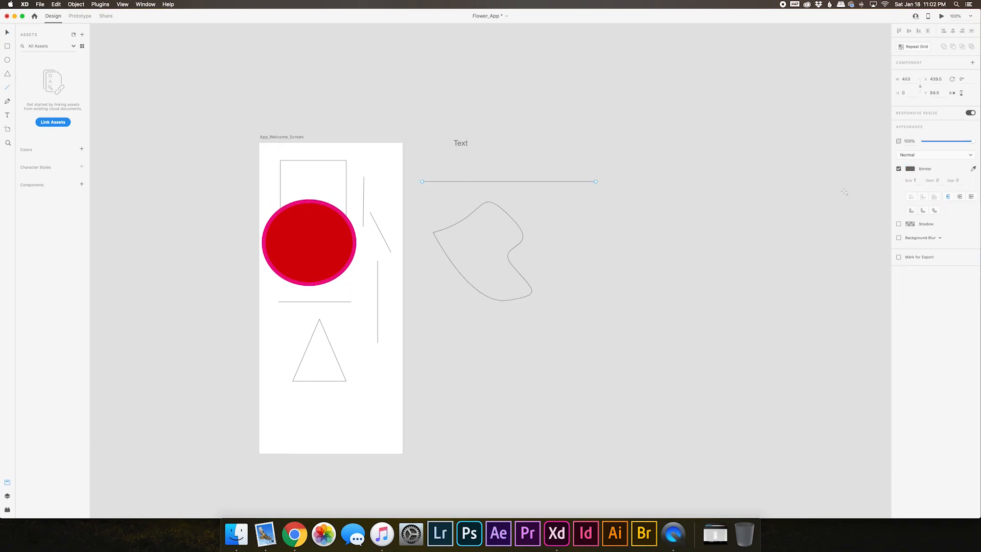
{"action": "left_click", "coordinate": [911, 169]}
{"action": "left_click_drag", "start_coordinate": [843, 143], "coordinate": [867, 134]}
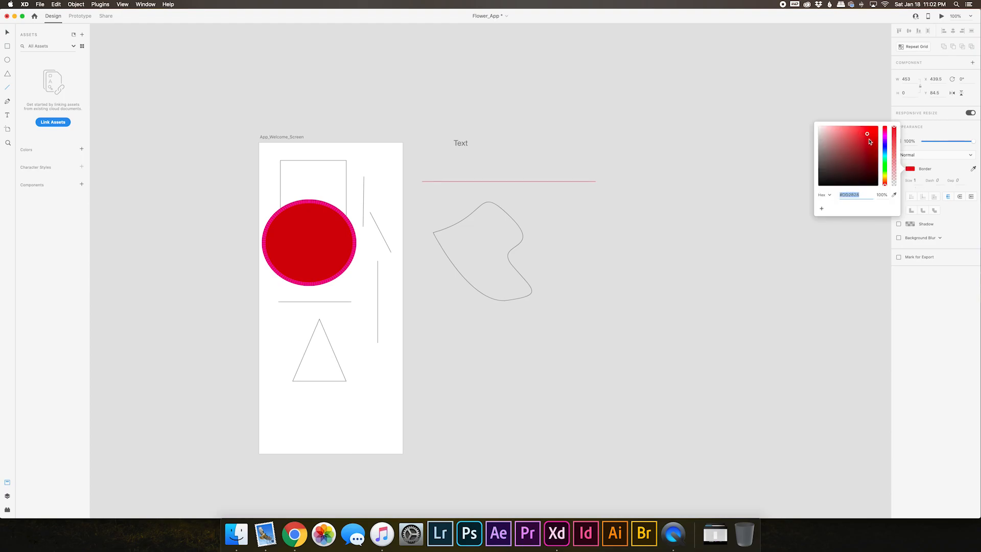
Step: Set the red line's border size to 10 with round caps, and deselect it
{"action": "left_click", "coordinate": [918, 184]}
{"action": "left_click", "coordinate": [917, 181]}
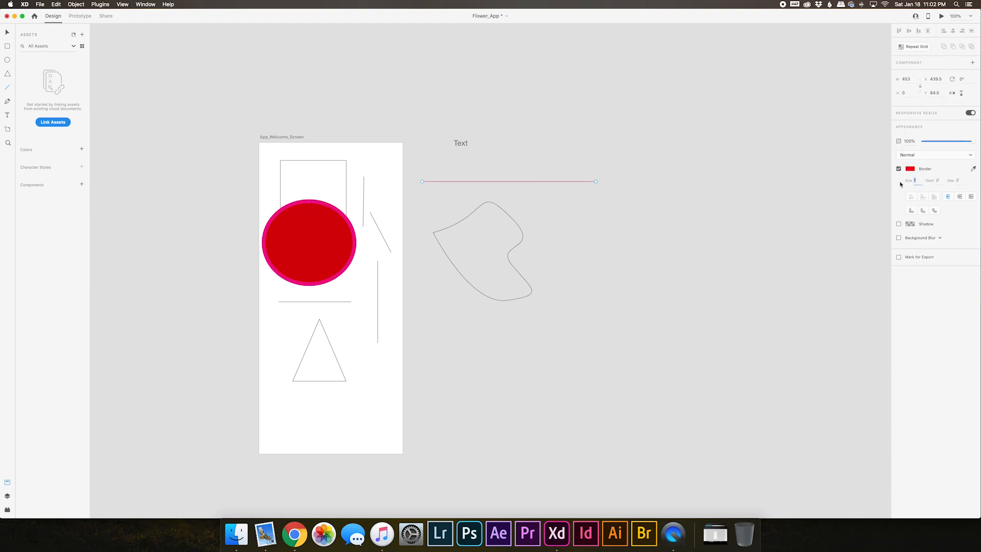
{"action": "type", "text": "10"}
{"action": "key", "text": "Return"}
{"action": "left_click", "coordinate": [960, 198]}
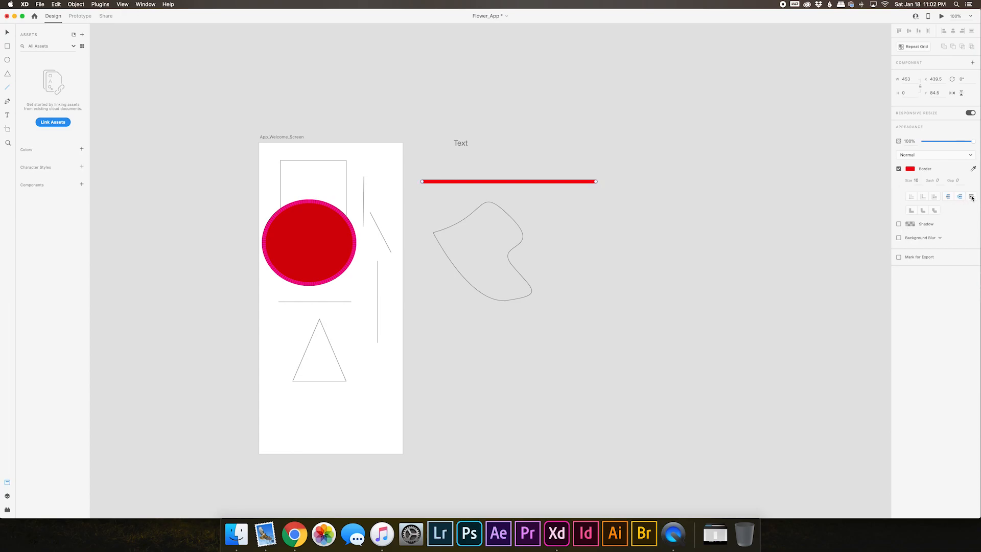
{"action": "left_click", "coordinate": [960, 197]}
{"action": "key", "text": "v"}
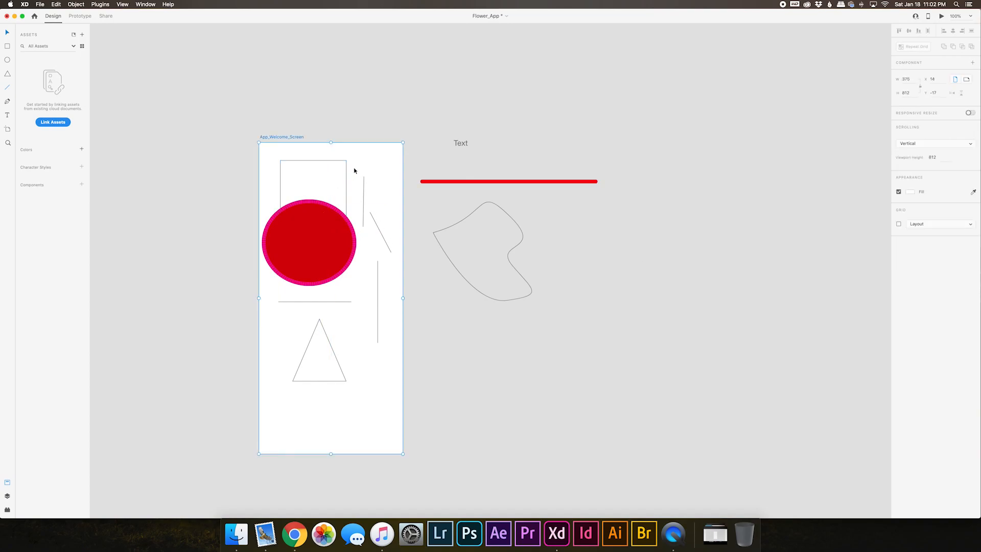
Step: Turn off the red ellipse's border and give it a black shadow with increased opacity
{"action": "left_click", "coordinate": [322, 231]}
{"action": "left_click", "coordinate": [898, 206]}
{"action": "left_click", "coordinate": [899, 220]}
{"action": "left_click", "coordinate": [910, 219]}
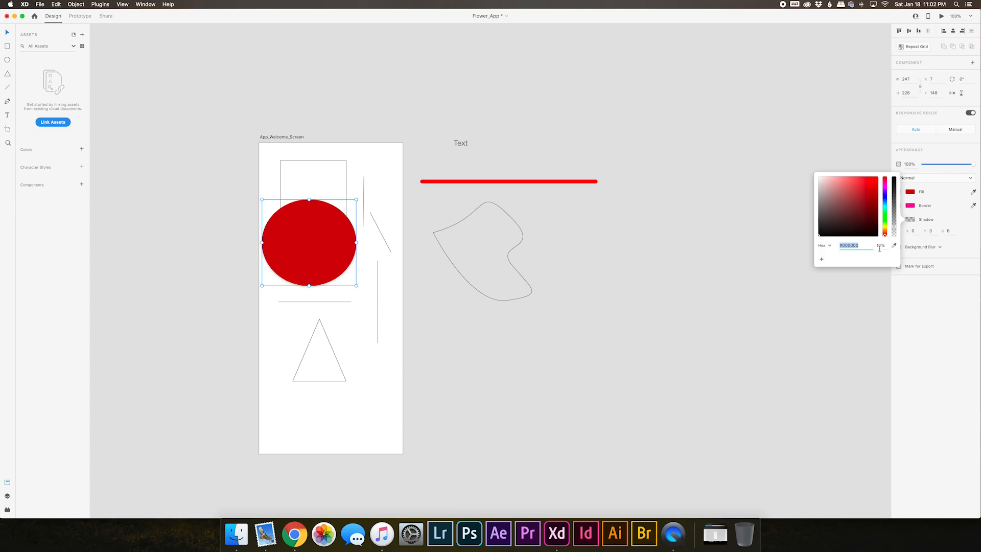
{"action": "key", "text": "Tab"}
{"action": "key", "text": "Return"}
Step: Set the ellipse shadow's X offset, Y offset and blur to 10 each
{"action": "left_click", "coordinate": [914, 230]}
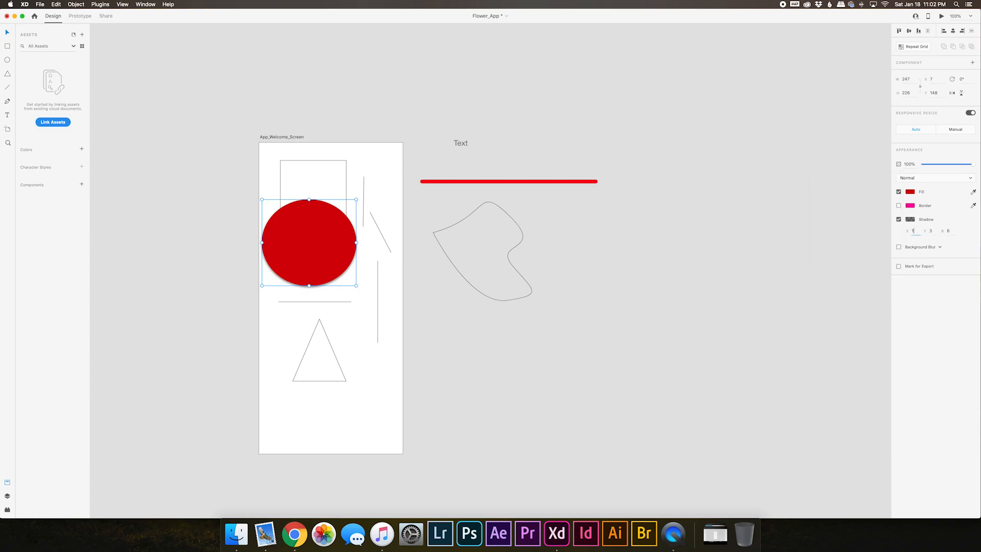
{"action": "key", "text": "Tab"}
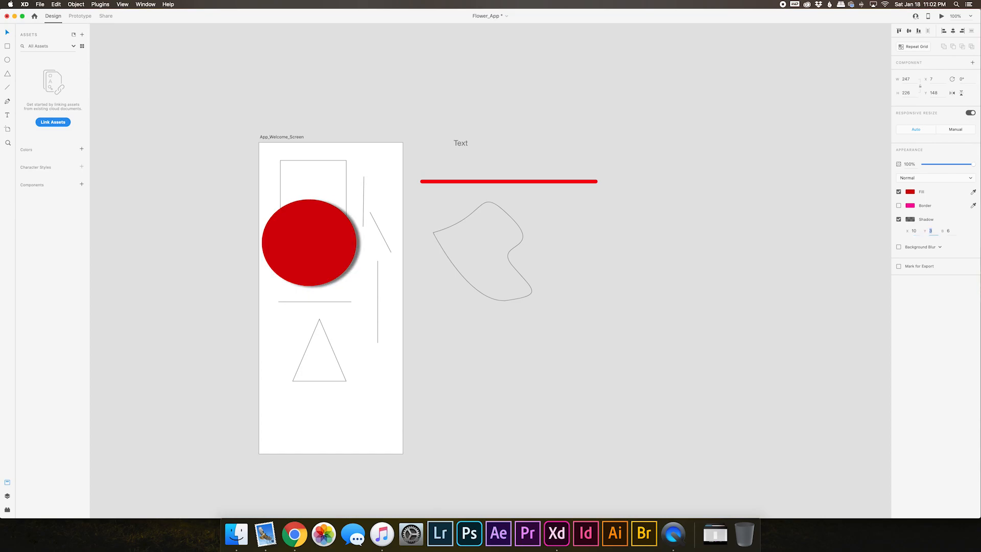
{"action": "type", "text": "10"}
{"action": "key", "text": "Tab"}
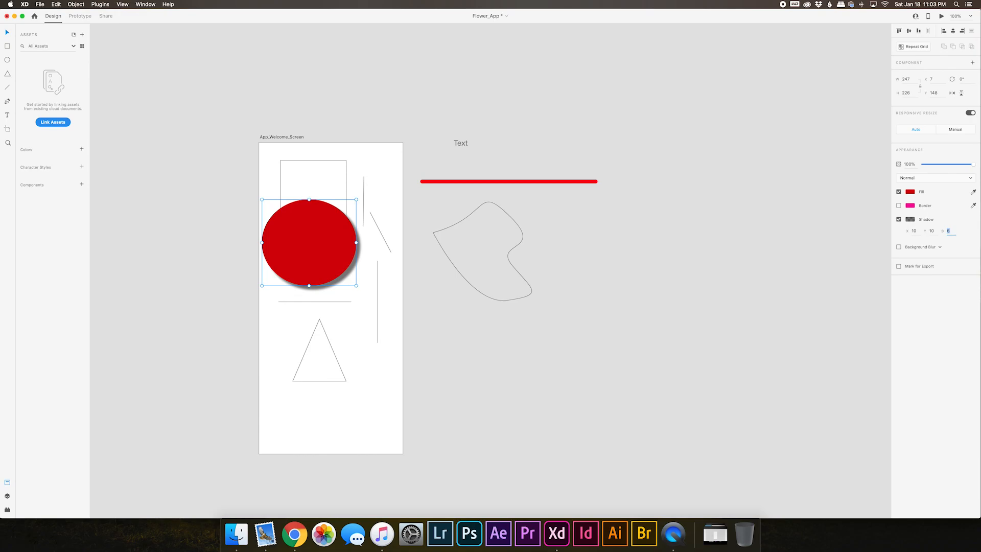
{"action": "type", "text": "0"}
{"action": "key", "text": "Return"}
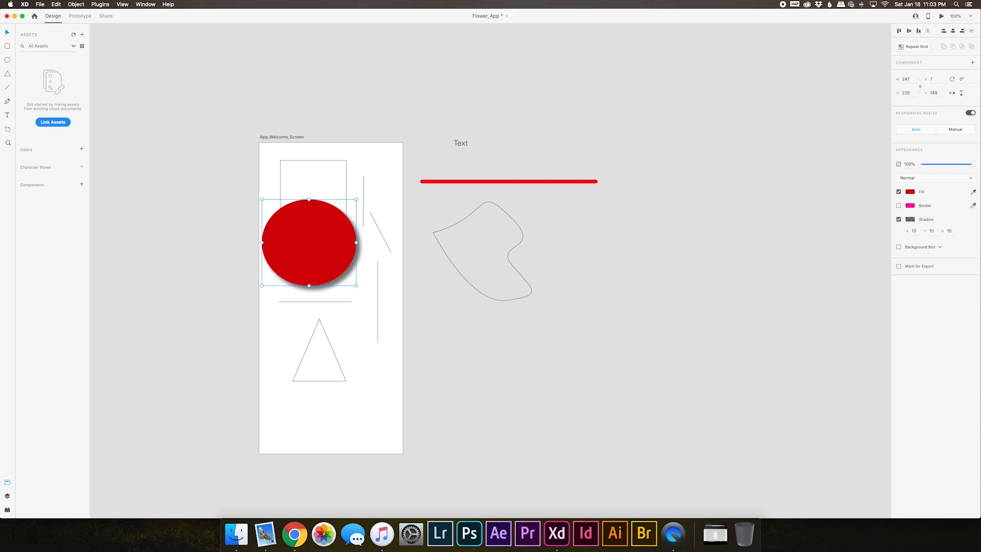
Step: Set the ellipse shadow's blur to 25
{"action": "left_click", "coordinate": [949, 230]}
{"action": "type", "text": "25"}
{"action": "key", "text": "Return"}
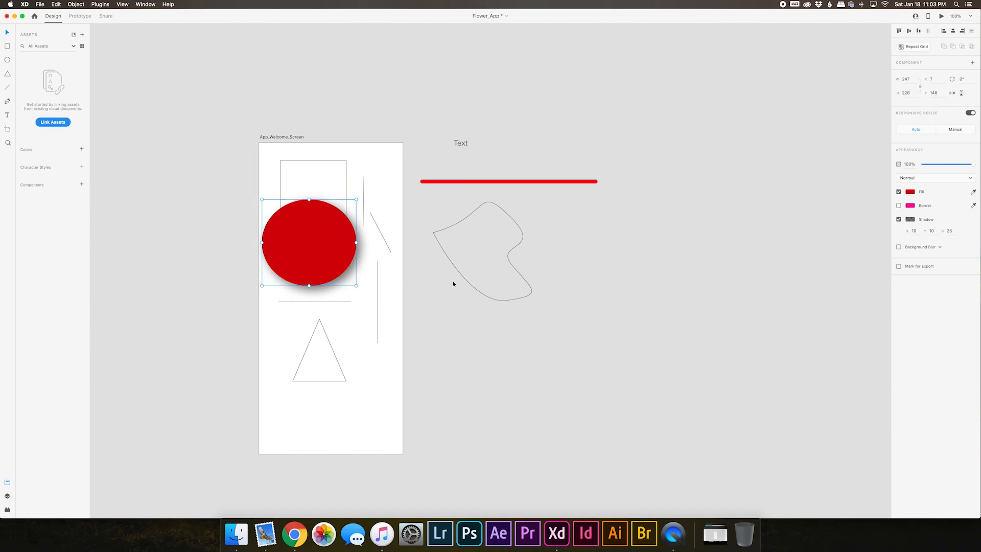
Step: Bring the rectangle in front of the red ellipse and enable background blur on it
{"action": "left_click", "coordinate": [339, 164]}
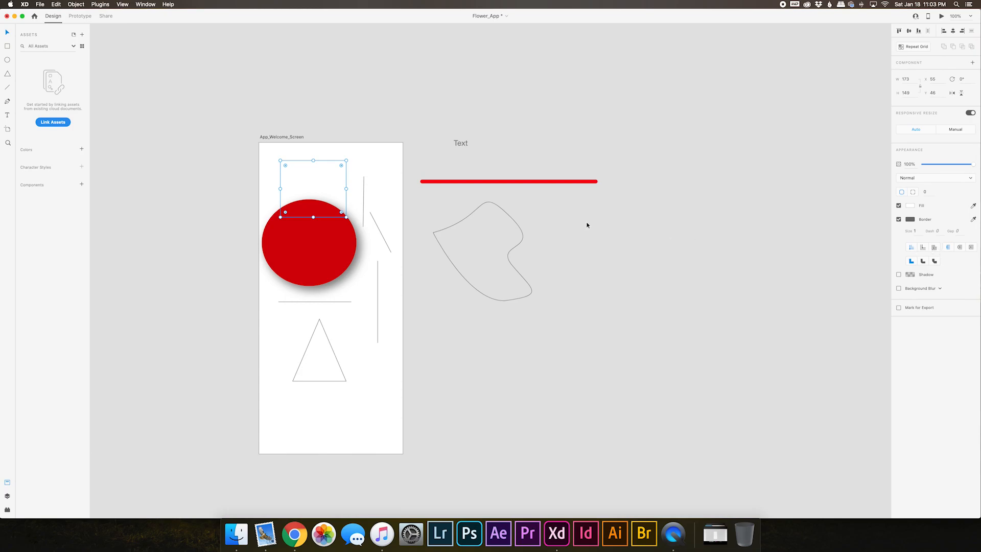
{"action": "key", "text": "super+shift+bracketright"}
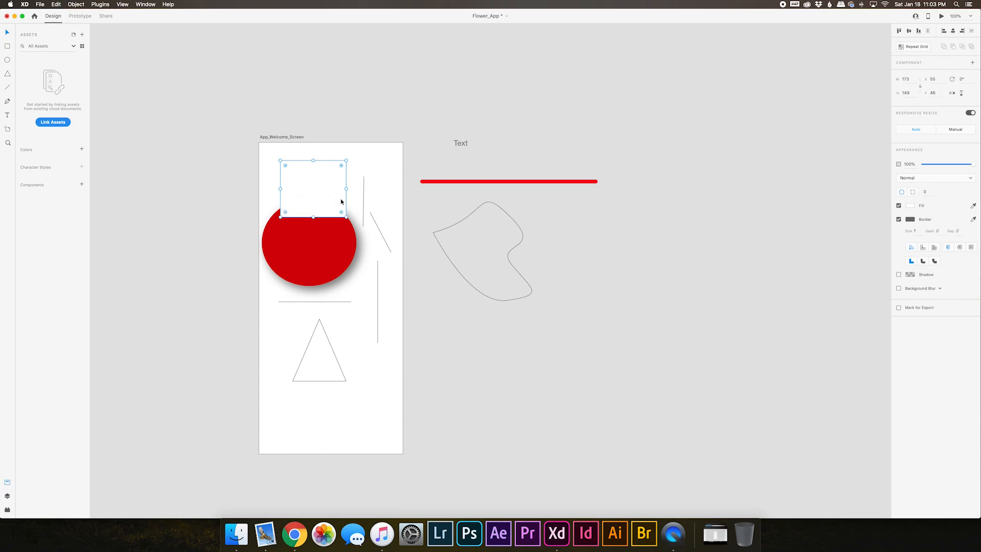
{"action": "left_click", "coordinate": [899, 288]}
Step: Move the blurred rectangle down to Y 100 over the ellipse and turn off its border
{"action": "left_click_drag", "start_coordinate": [333, 193], "coordinate": [334, 214]}
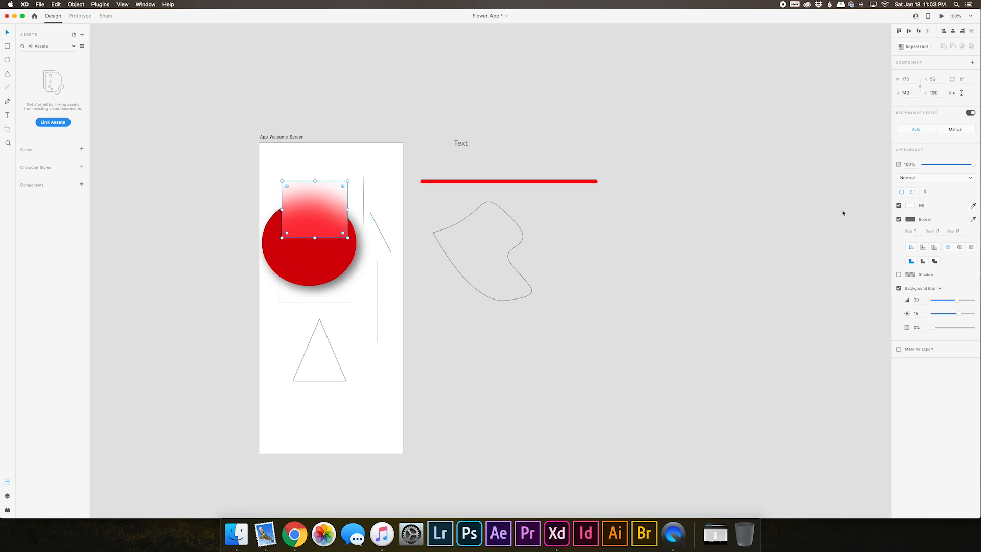
{"action": "left_click", "coordinate": [899, 219]}
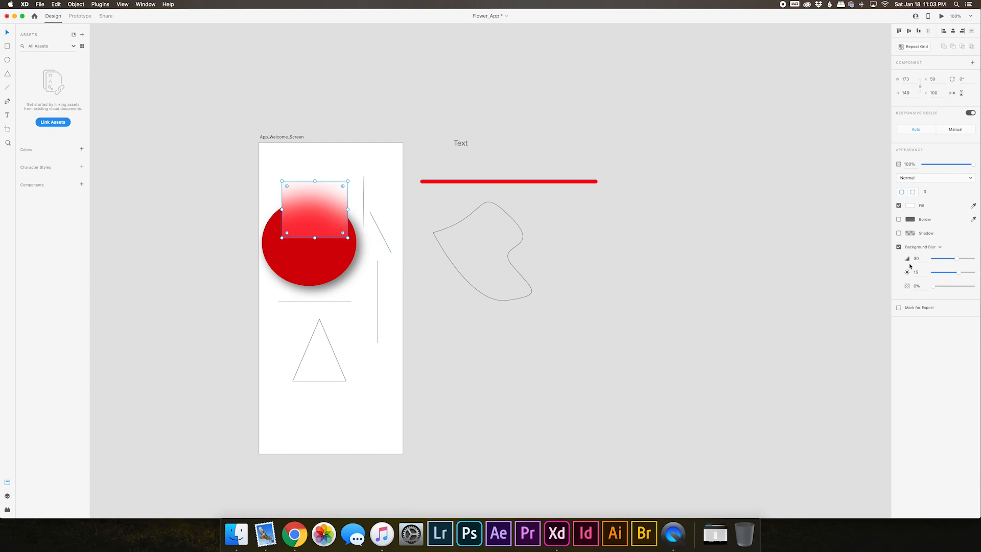
Step: Adjust the background blur settings of the rectangle overlapping the red ellipse
{"action": "left_click_drag", "start_coordinate": [956, 259], "coordinate": [933, 287]}
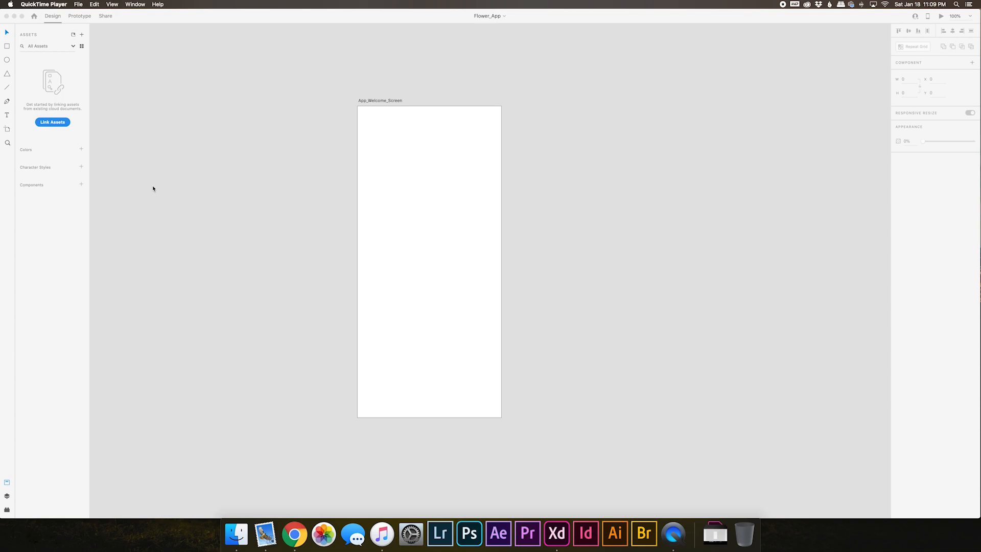
Step: Switch to Finder and place the jacalyn-beales photo from the Florals folder onto the welcome screen artboard
{"action": "left_click", "coordinate": [273, 122]}
{"action": "left_click", "coordinate": [237, 534]}
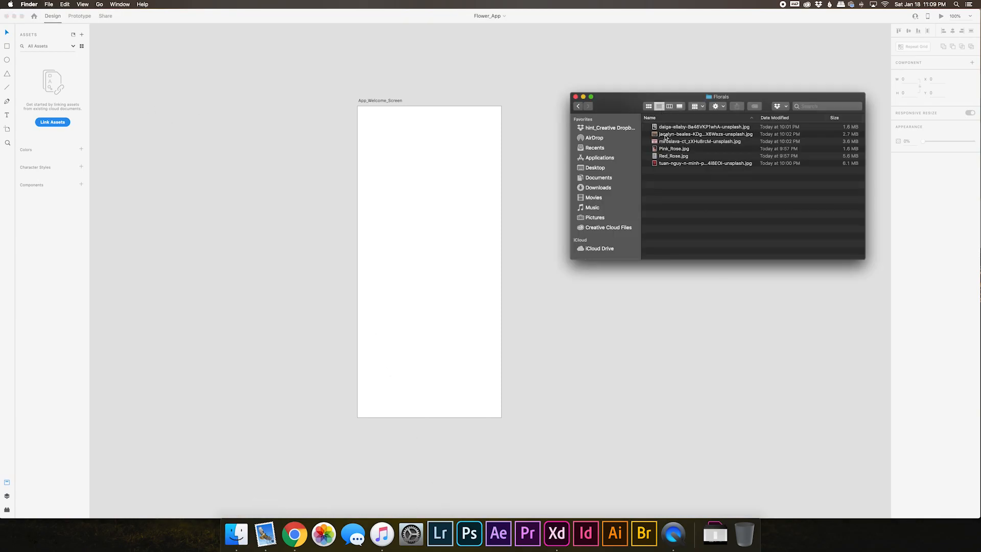
{"action": "left_click_drag", "start_coordinate": [616, 108], "coordinate": [626, 103]}
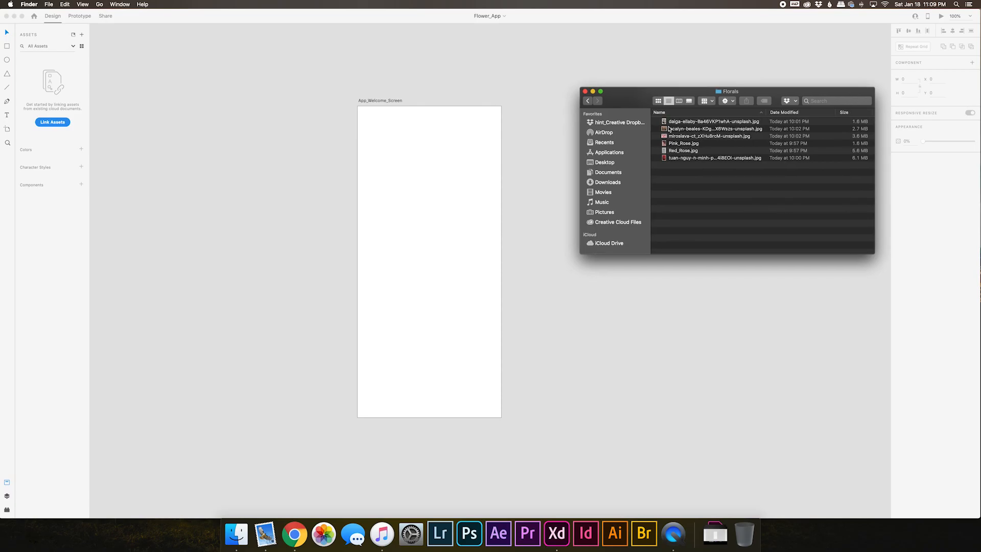
{"action": "left_click_drag", "start_coordinate": [674, 131], "coordinate": [283, 226]}
{"action": "left_click", "coordinate": [398, 237]}
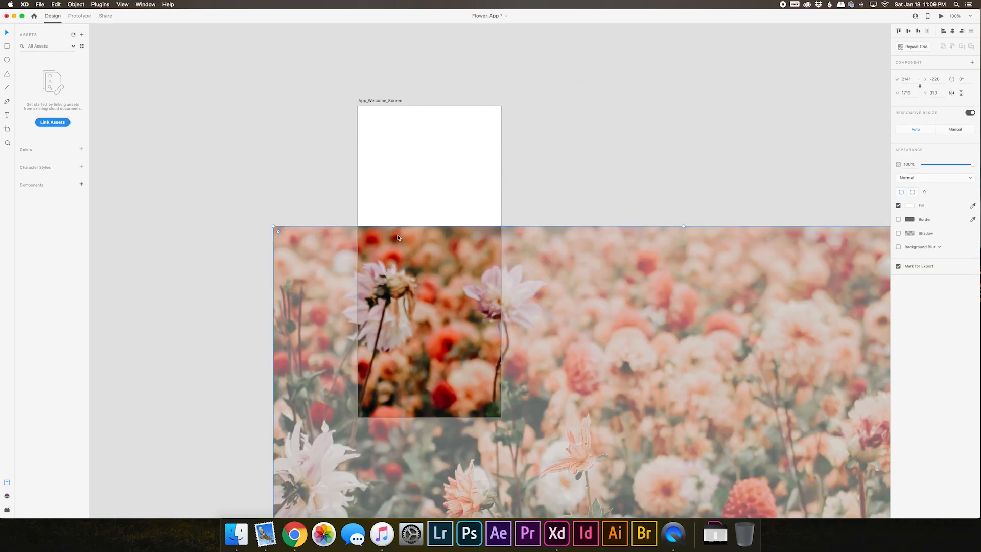
Step: Scale the placed flower photo down to 1015 × 812 and position it so it fills the artboard
{"action": "left_click_drag", "start_coordinate": [425, 277], "coordinate": [320, 126]}
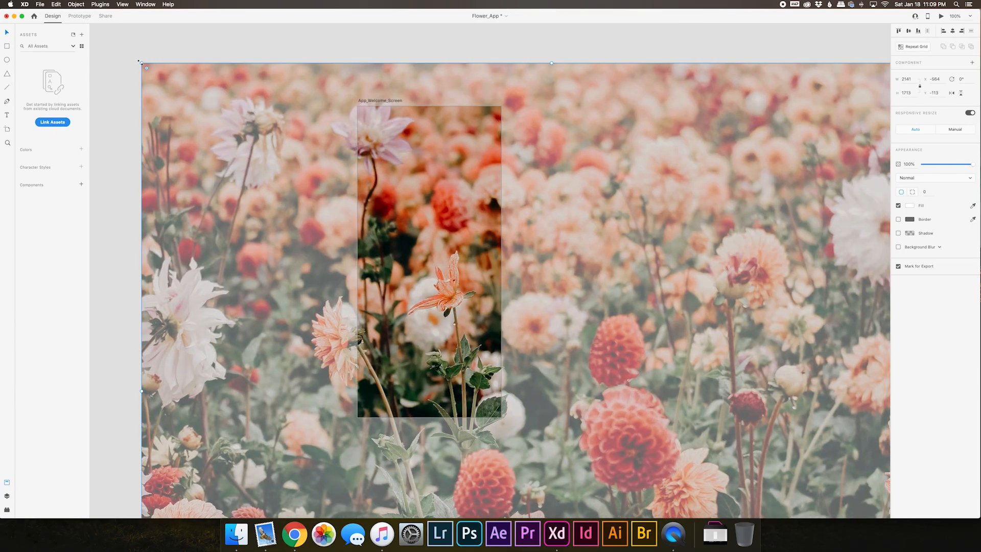
{"action": "left_click_drag", "start_coordinate": [141, 63], "coordinate": [373, 247]}
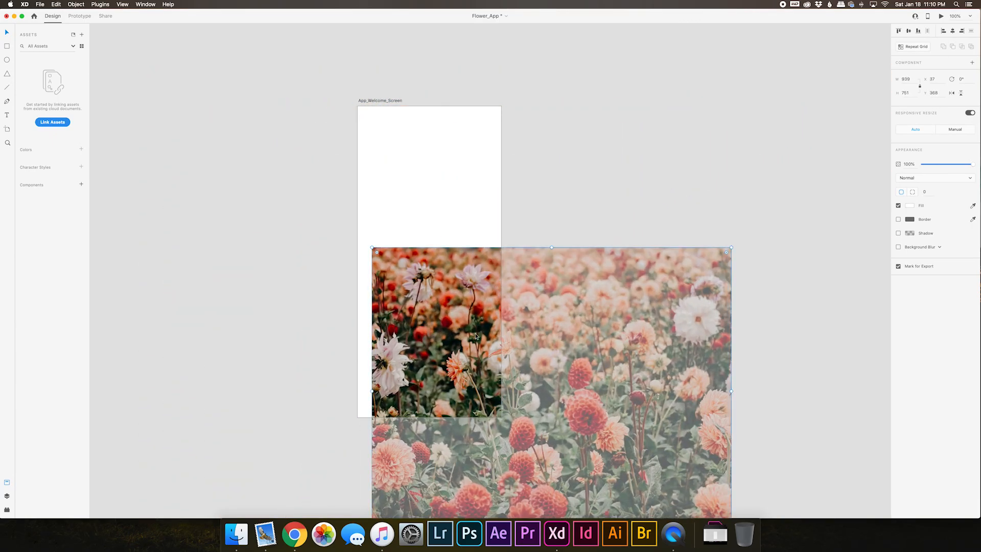
{"action": "left_click_drag", "start_coordinate": [476, 342], "coordinate": [369, 200]}
{"action": "left_click_drag", "start_coordinate": [627, 393], "coordinate": [652, 416]}
{"action": "left_click", "coordinate": [771, 405]}
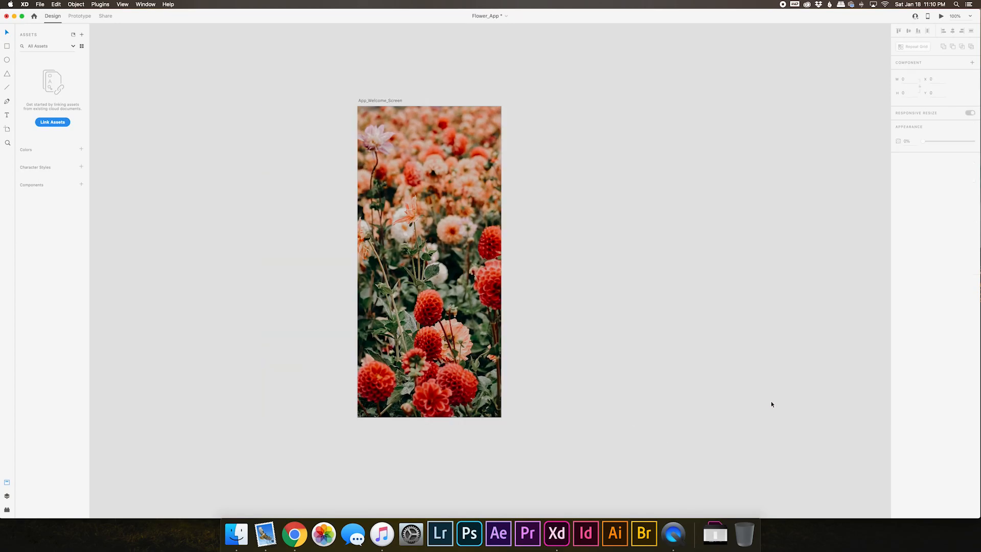
Step: Shift the placed photo sideways to X -273 and delete it from the artboard
{"action": "mouse_move", "coordinate": [400, 335]}
{"action": "left_mouse_down"}
{"action": "mouse_move", "coordinate": [362, 330]}
{"action": "mouse_move", "coordinate": [386, 334]}
{"action": "left_mouse_up"}
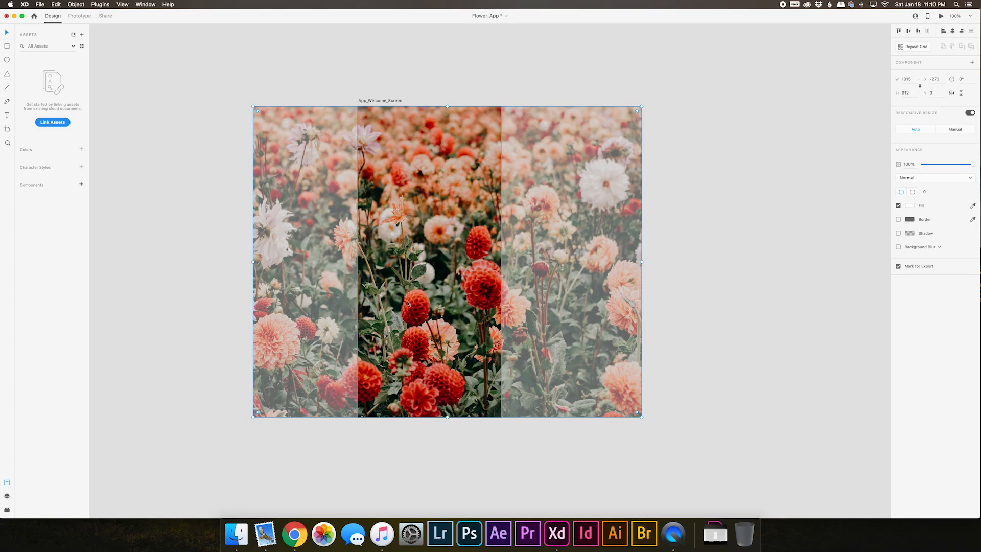
{"action": "key", "text": "Delete"}
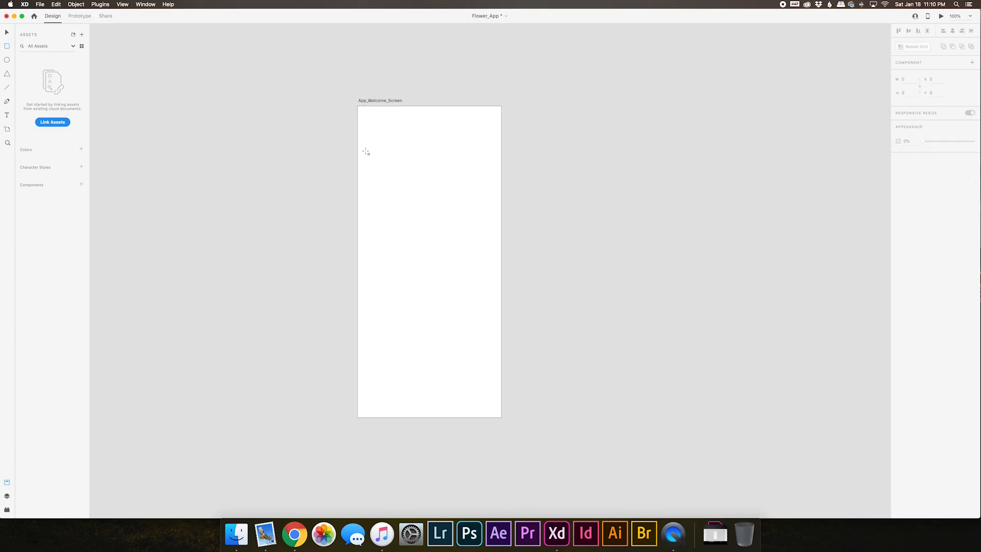
Step: Draw a rectangle and fit it to the whole artboard at X 0, Y 0, 375 wide and 812 high
{"action": "mouse_move", "coordinate": [358, 139]}
{"action": "left_mouse_down"}
{"action": "mouse_move", "coordinate": [469, 303]}
{"action": "mouse_move", "coordinate": [472, 327]}
{"action": "left_mouse_up"}
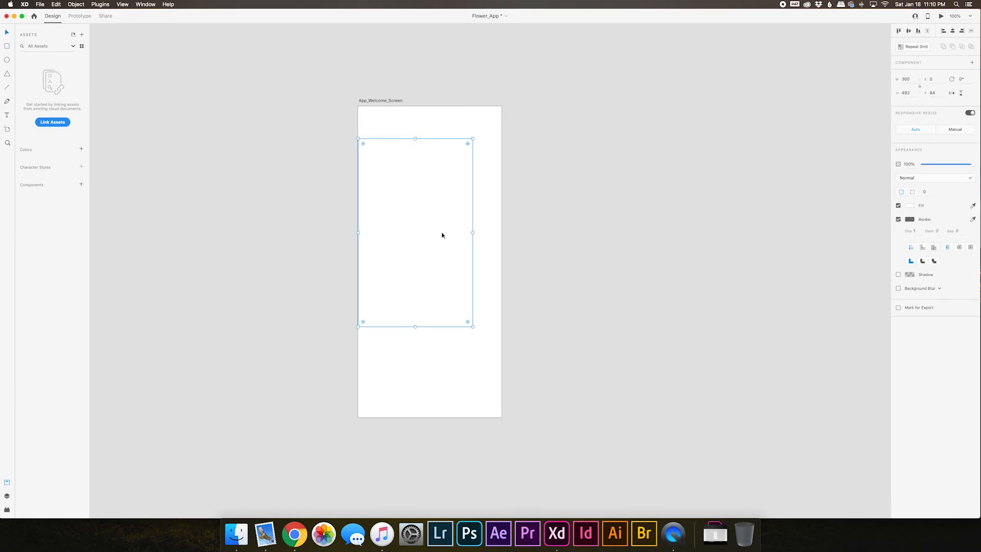
{"action": "left_click_drag", "start_coordinate": [441, 235], "coordinate": [441, 203]}
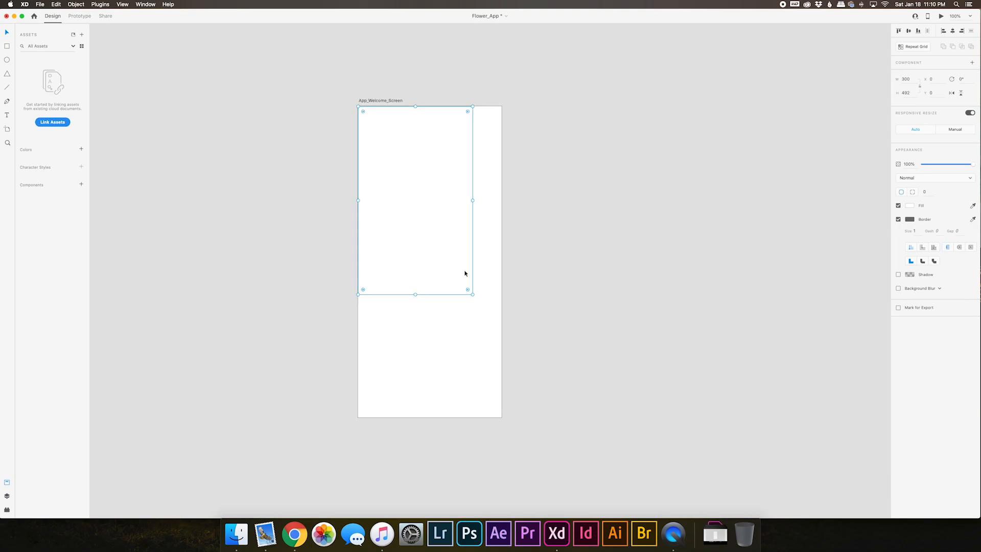
{"action": "left_click_drag", "start_coordinate": [474, 295], "coordinate": [502, 418]}
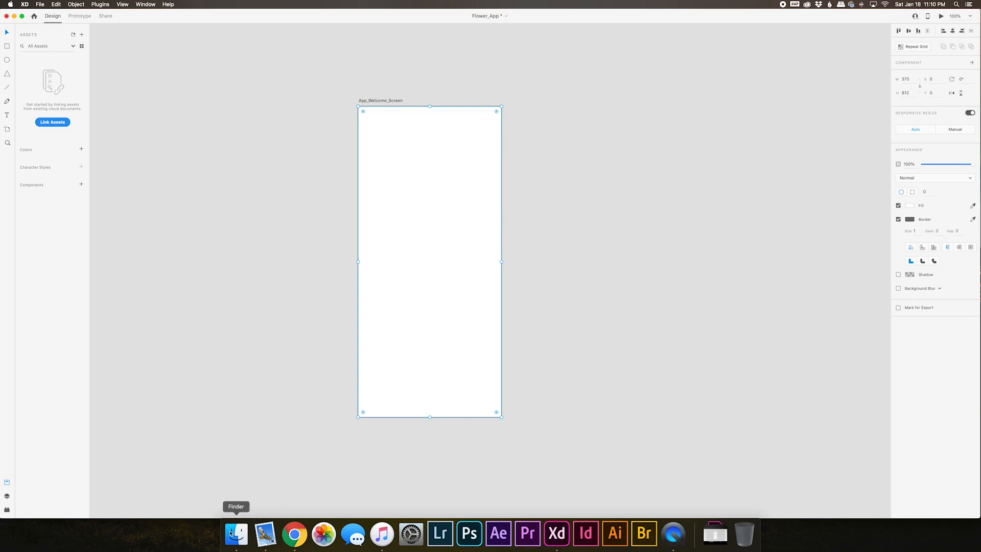
Step: Fill the rectangle with the jacalyn-beales photo from Finder's Florals folder, and enlarge and reposition the image inside it
{"action": "left_click", "coordinate": [236, 534]}
{"action": "left_click_drag", "start_coordinate": [711, 141], "coordinate": [438, 201]}
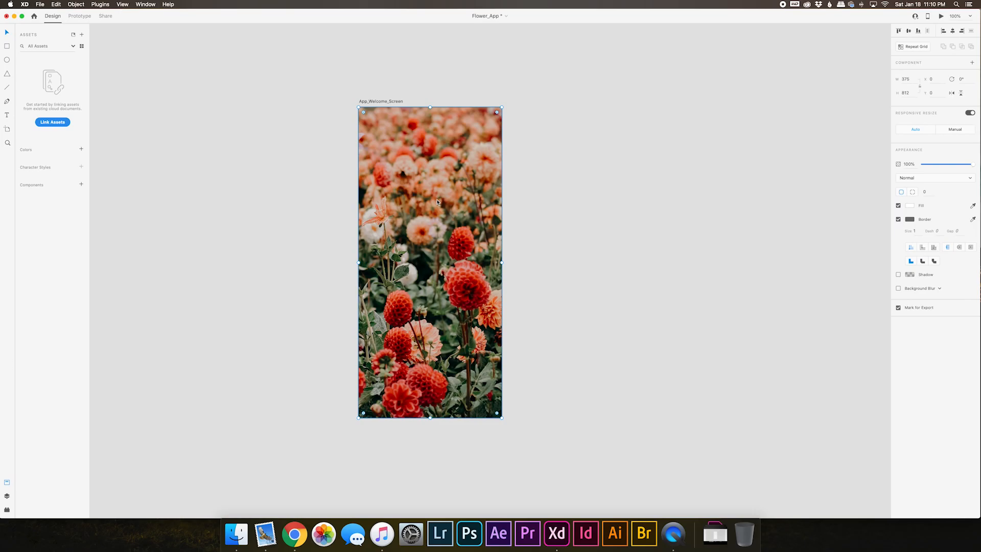
{"action": "double_click", "coordinate": [437, 199]}
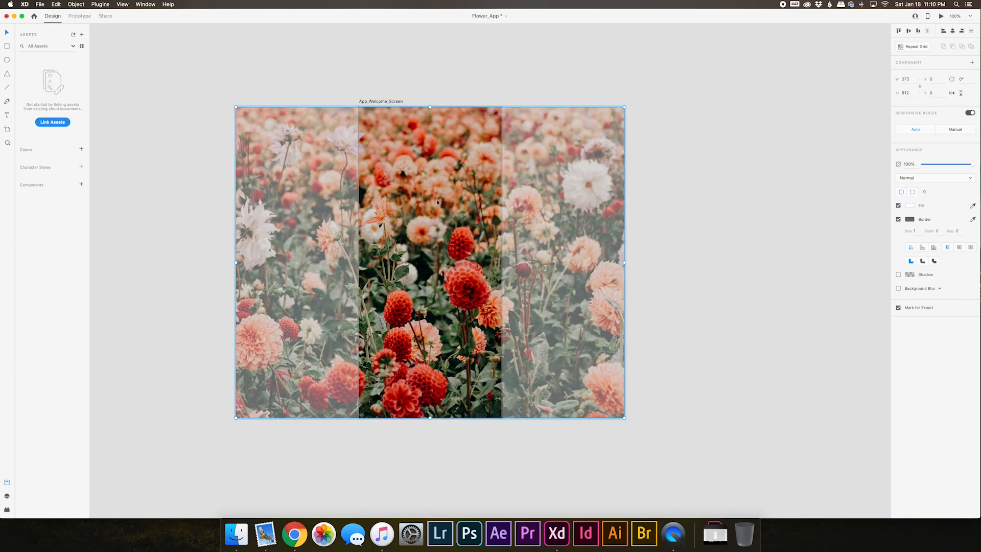
{"action": "left_click_drag", "start_coordinate": [432, 200], "coordinate": [459, 201]}
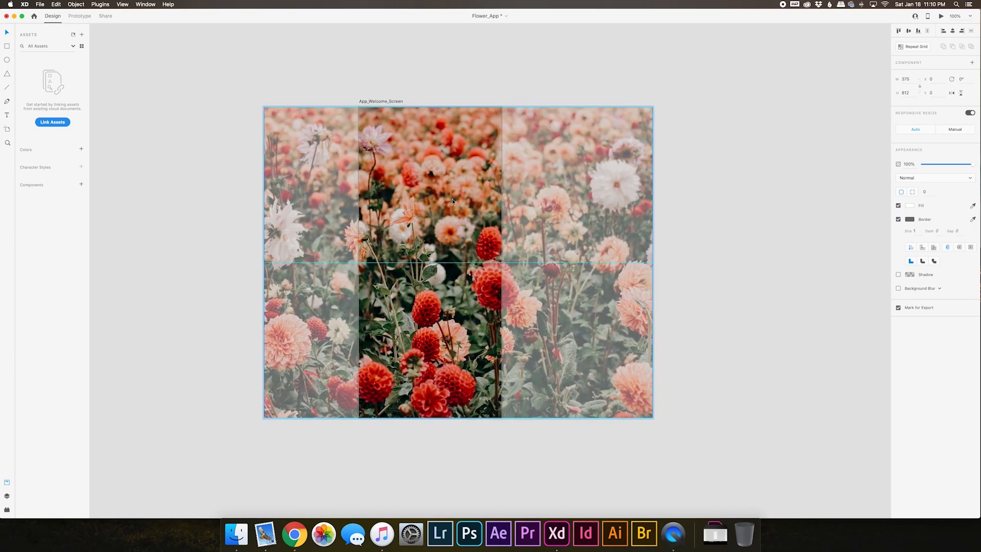
{"action": "left_click_drag", "start_coordinate": [653, 107], "coordinate": [708, 62]}
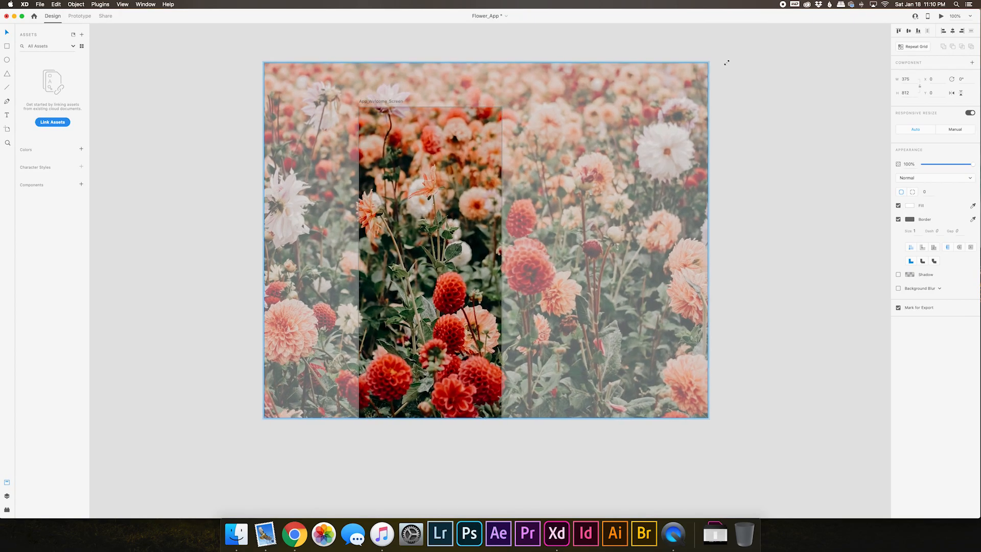
{"action": "left_click_drag", "start_coordinate": [709, 417], "coordinate": [718, 470]}
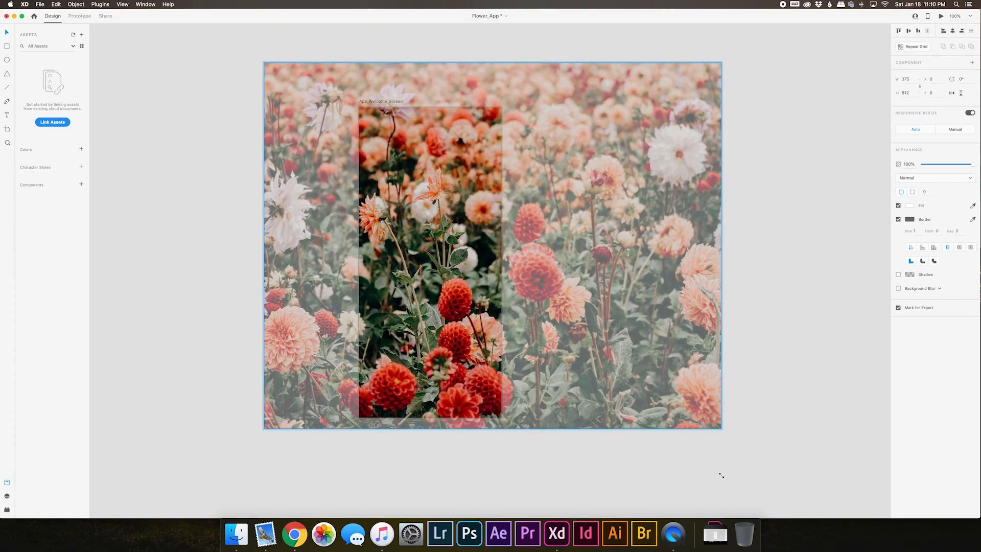
{"action": "left_click_drag", "start_coordinate": [439, 330], "coordinate": [420, 333]}
{"action": "left_click", "coordinate": [732, 326]}
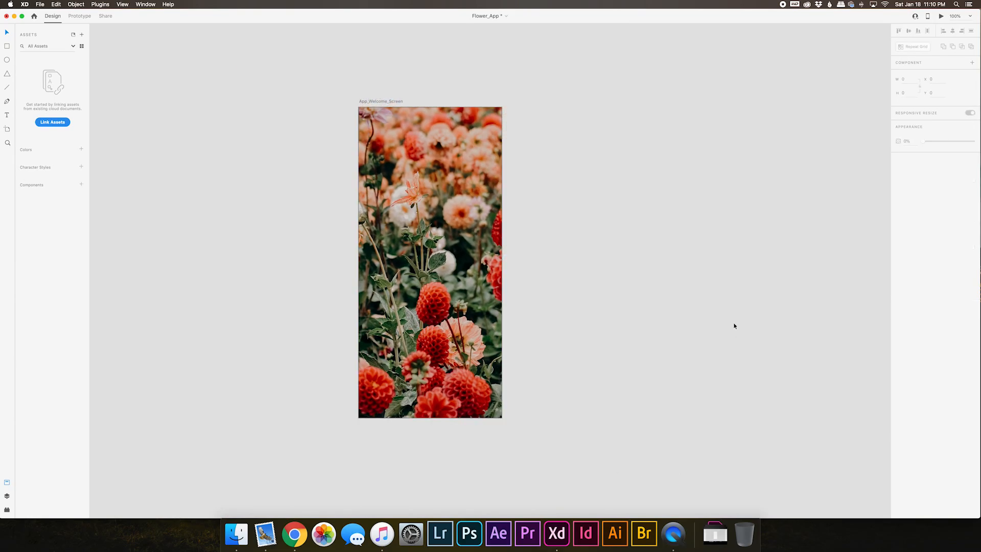
Step: Try Pink_Rose.jpg from Finder's Florals folder as the rectangle's image fill, and replace it with the daiga-ellaby photo
{"action": "left_click", "coordinate": [237, 534]}
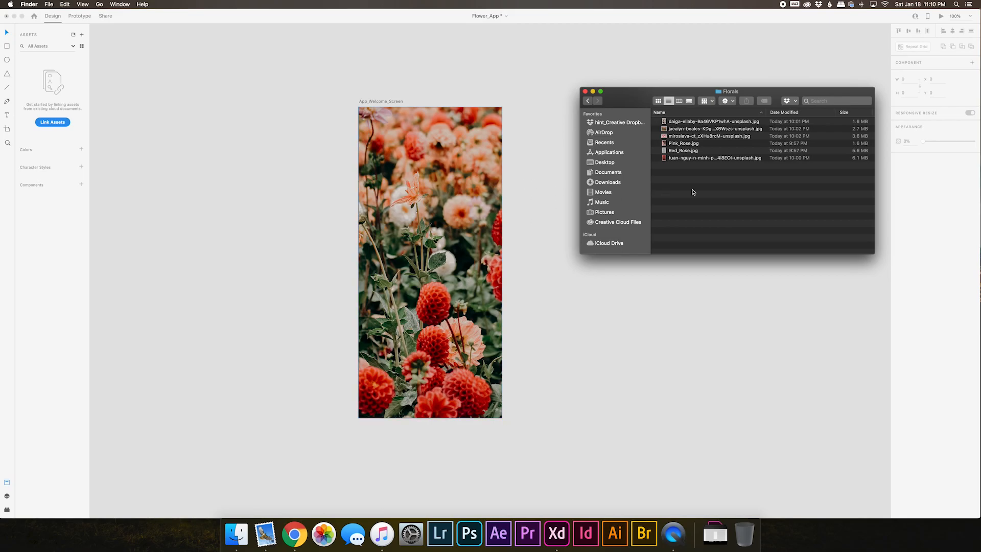
{"action": "left_click_drag", "start_coordinate": [683, 143], "coordinate": [442, 209]}
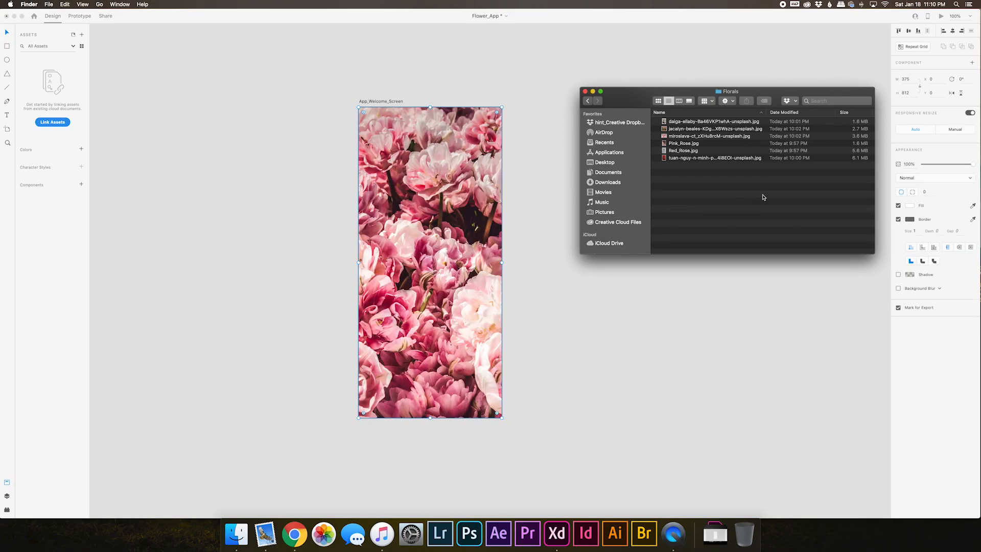
{"action": "left_click_drag", "start_coordinate": [698, 122], "coordinate": [475, 194]}
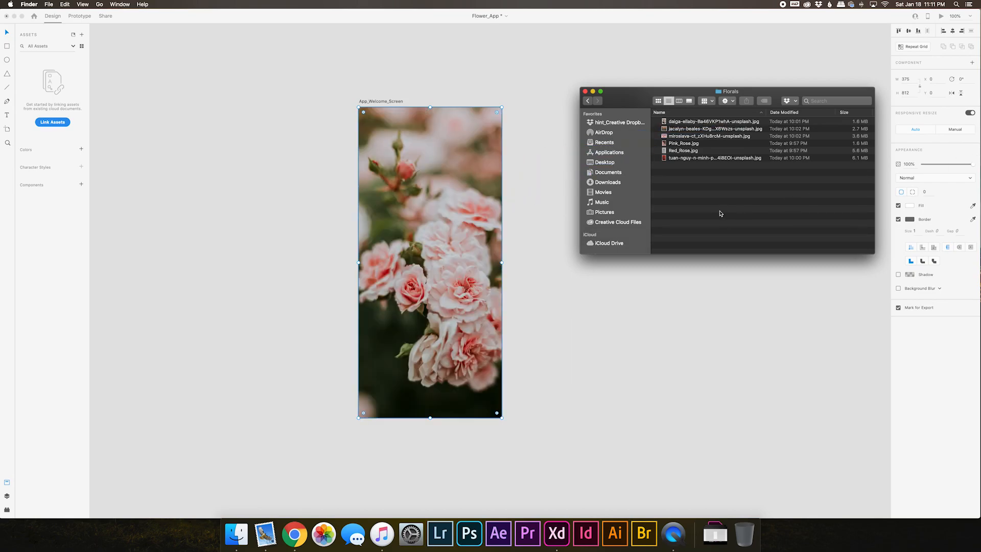
{"action": "left_click", "coordinate": [591, 306]}
{"action": "left_click", "coordinate": [670, 230]}
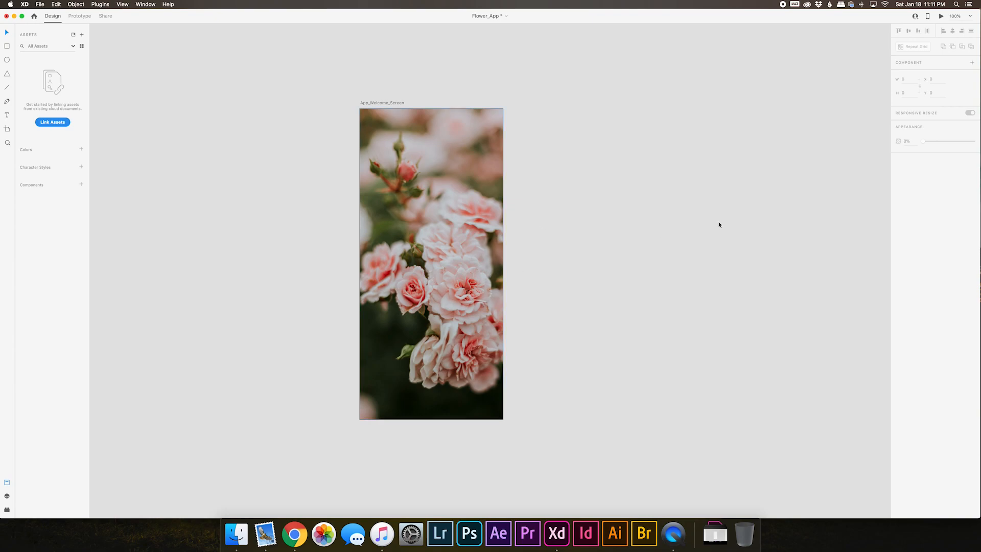
Step: Turn off the border of the photo-filled rectangle
{"action": "left_click", "coordinate": [475, 240]}
{"action": "left_click", "coordinate": [898, 220]}
{"action": "left_click", "coordinate": [584, 261]}
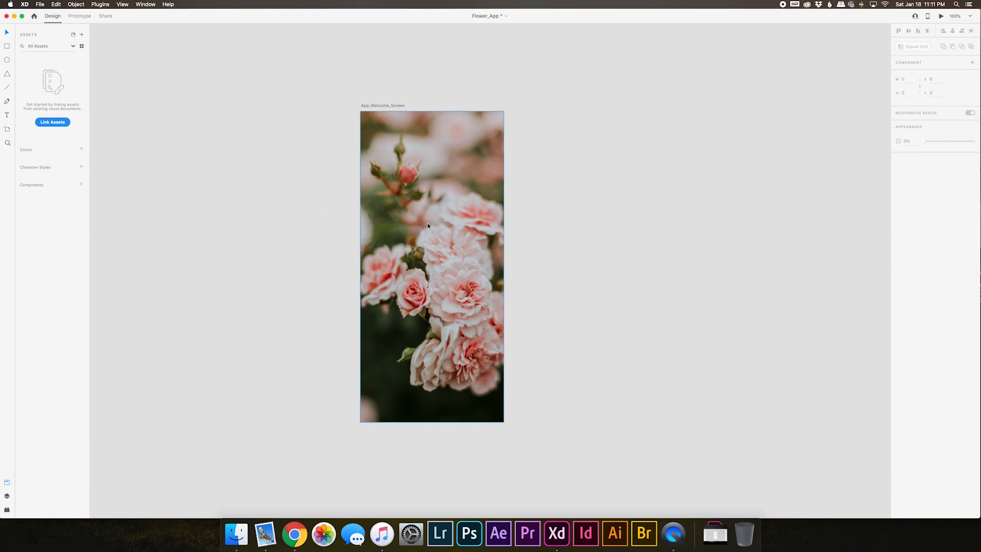
Step: Add the text "Sunday Florals" on two lines on the empty canvas beside the artboard
{"action": "left_click", "coordinate": [560, 207]}
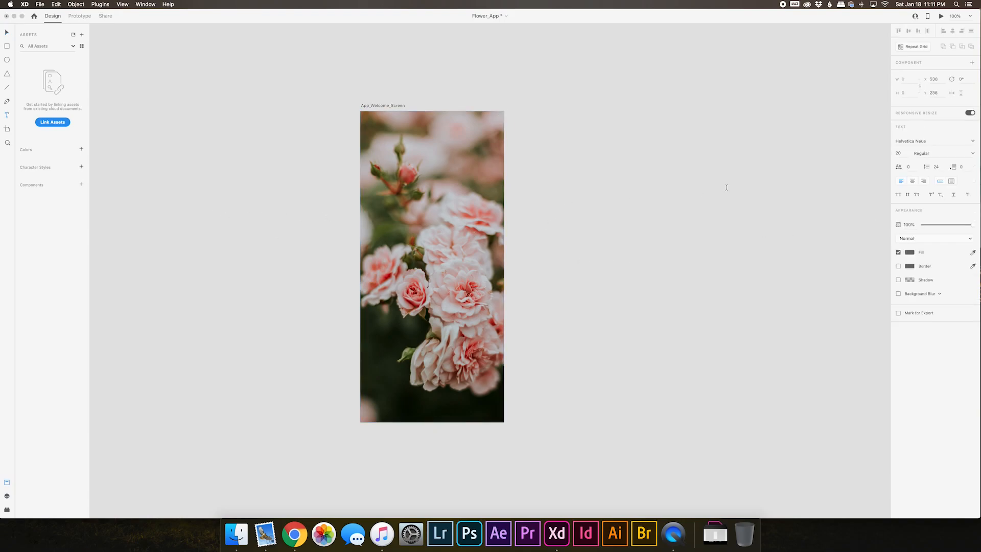
{"action": "type", "text": "Summ"}
{"action": "key", "text": "BackSpace"}
{"action": "key", "text": "BackSpace"}
{"action": "key", "text": "BackSpace"}
{"action": "key", "text": "BackSpace"}
{"action": "type", "text": "Sunday Florals"}
Step: Center-align the "Sunday Florals" text and set its fill to white
{"action": "left_click", "coordinate": [8, 31]}
{"action": "left_click", "coordinate": [913, 181]}
{"action": "left_click", "coordinate": [910, 252]}
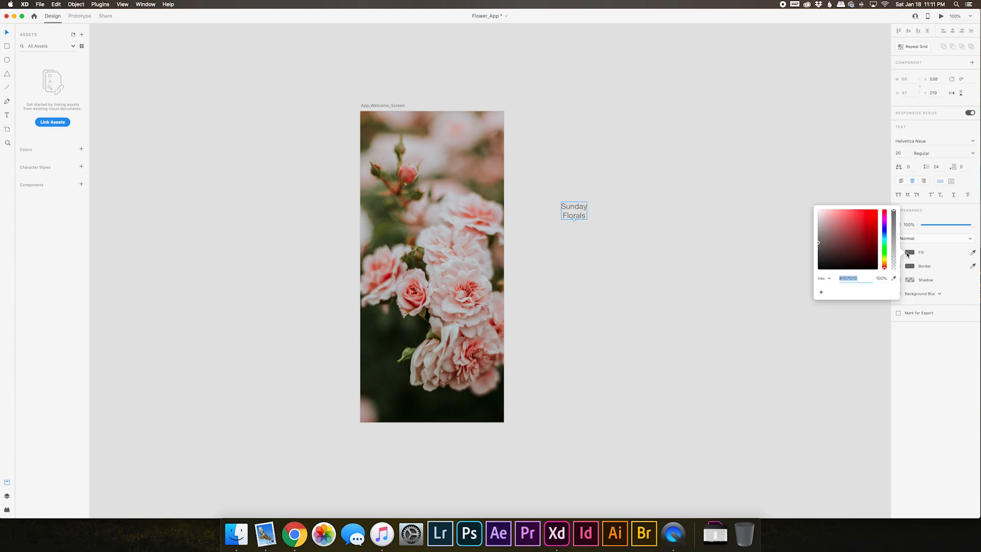
{"action": "left_click_drag", "start_coordinate": [833, 218], "coordinate": [803, 203]}
Step: Move the "Sunday Florals" title onto the middle of the artboard and enlarge it
{"action": "left_click_drag", "start_coordinate": [574, 212], "coordinate": [435, 248]}
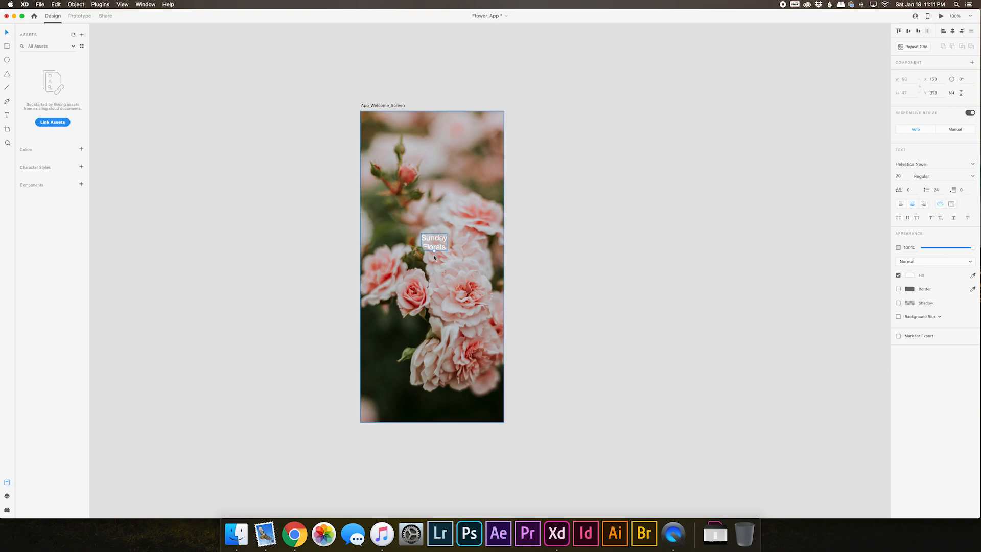
{"action": "key", "text": "super+shift+period"}
{"action": "key", "text": "super+shift+period"}
{"action": "mouse_move", "coordinate": [434, 253]}
{"action": "left_mouse_down"}
{"action": "mouse_move", "coordinate": [434, 293]}
{"action": "mouse_move", "coordinate": [438, 259]}
{"action": "mouse_move", "coordinate": [436, 272]}
{"action": "left_mouse_up"}
Step: Set the title's font to Cooper Black and scale and place it at size 66, X 55, Y 340
{"action": "left_click", "coordinate": [934, 168]}
{"action": "type", "text": "Cooper Black"}
{"action": "key", "text": "Return"}
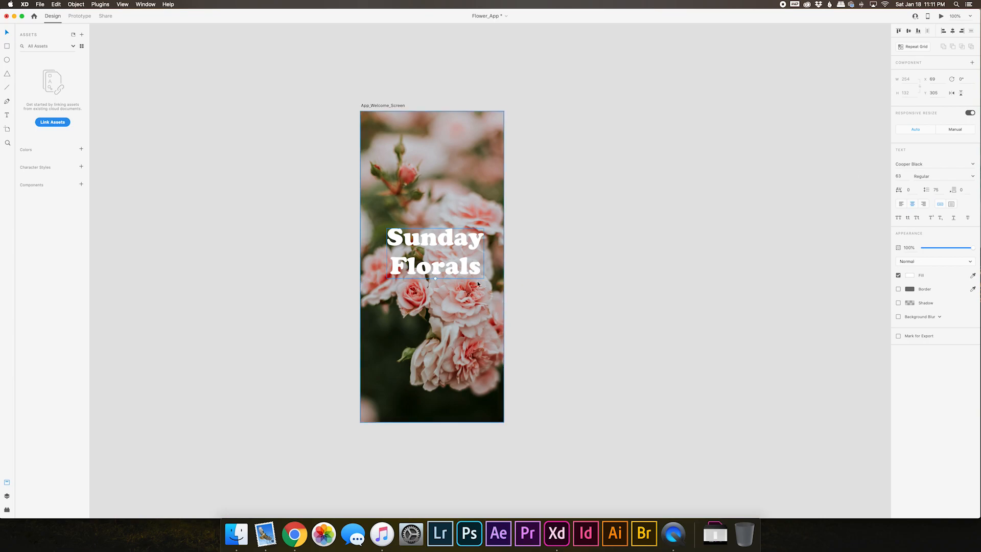
{"action": "left_click_drag", "start_coordinate": [478, 284], "coordinate": [432, 295]}
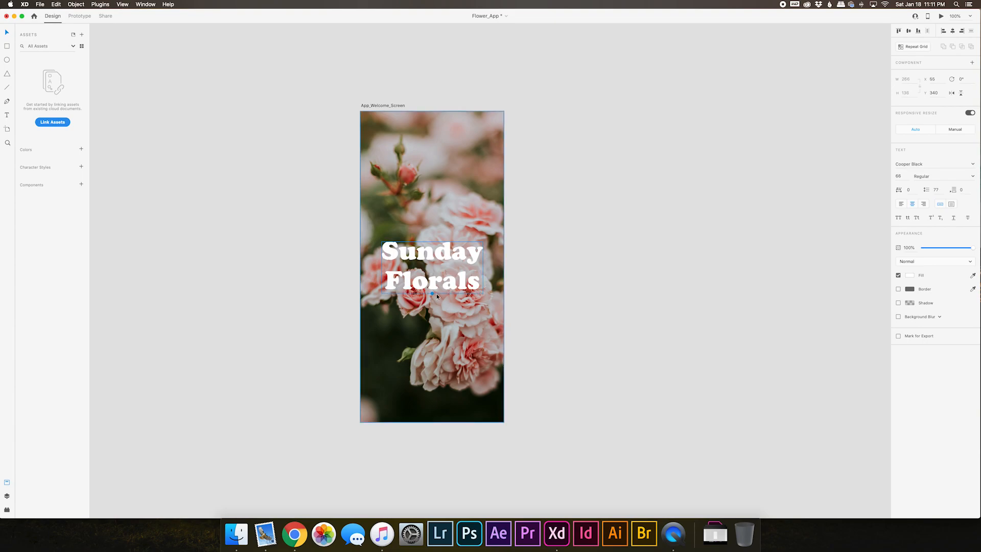
Step: Tighten the title's line spacing to about 66
{"action": "key", "text": "Down"}
{"action": "key", "text": "Down"}
{"action": "key", "text": "Down"}
{"action": "key", "text": "Down"}
{"action": "key", "text": "Down"}
{"action": "key", "text": "Down"}
{"action": "key", "text": "Down"}
{"action": "key", "text": "Down"}
{"action": "key", "text": "Down"}
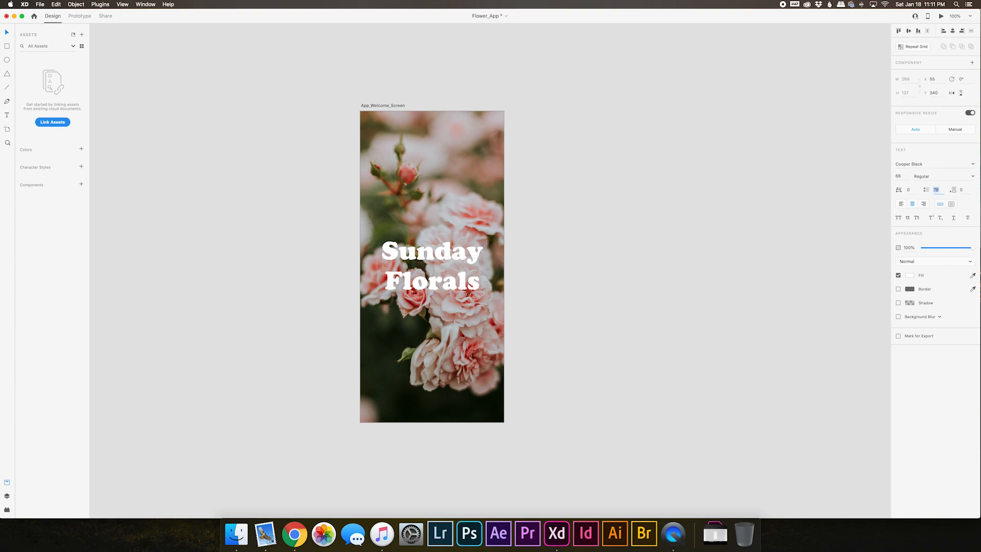
{"action": "key", "text": "Down"}
{"action": "key", "text": "Down"}
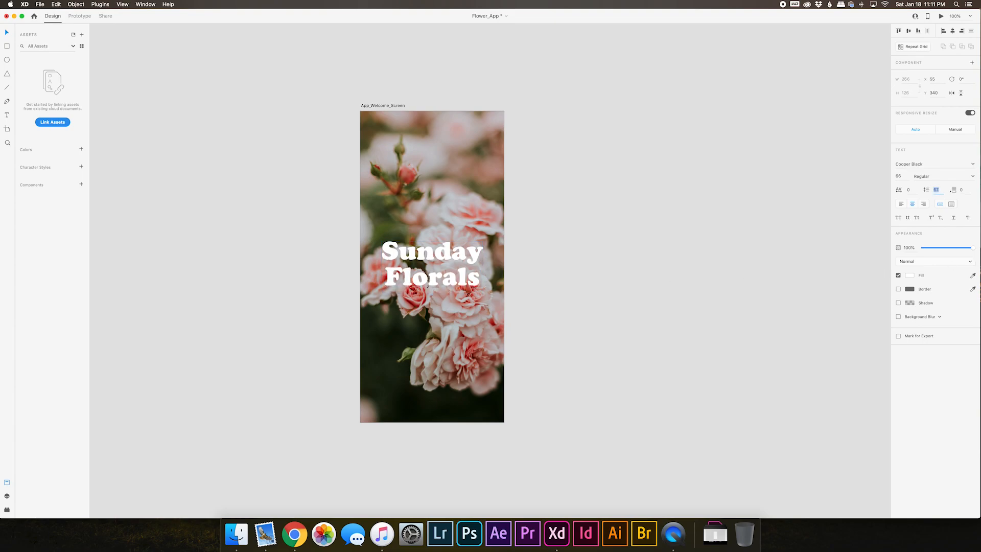
Step: Try filling the title with a colour sampled from the flower photo using the eyedropper
{"action": "left_click", "coordinate": [457, 261]}
{"action": "left_click", "coordinate": [402, 173]}
{"action": "left_click", "coordinate": [973, 275]}
{"action": "left_click", "coordinate": [463, 225]}
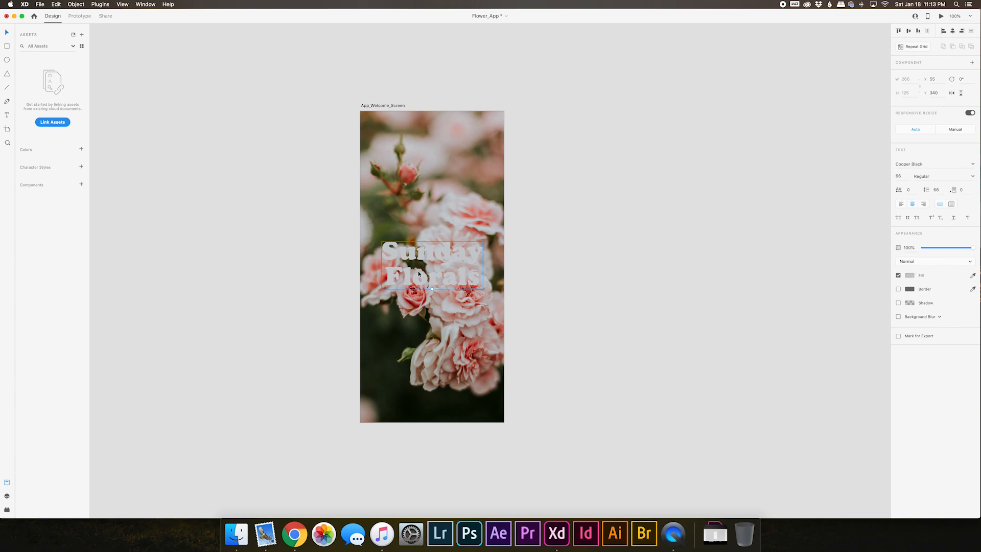
Step: Set the title's fill back to white
{"action": "left_click", "coordinate": [909, 275]}
{"action": "left_click_drag", "start_coordinate": [830, 248], "coordinate": [779, 216]}
{"action": "left_click", "coordinate": [659, 279]}
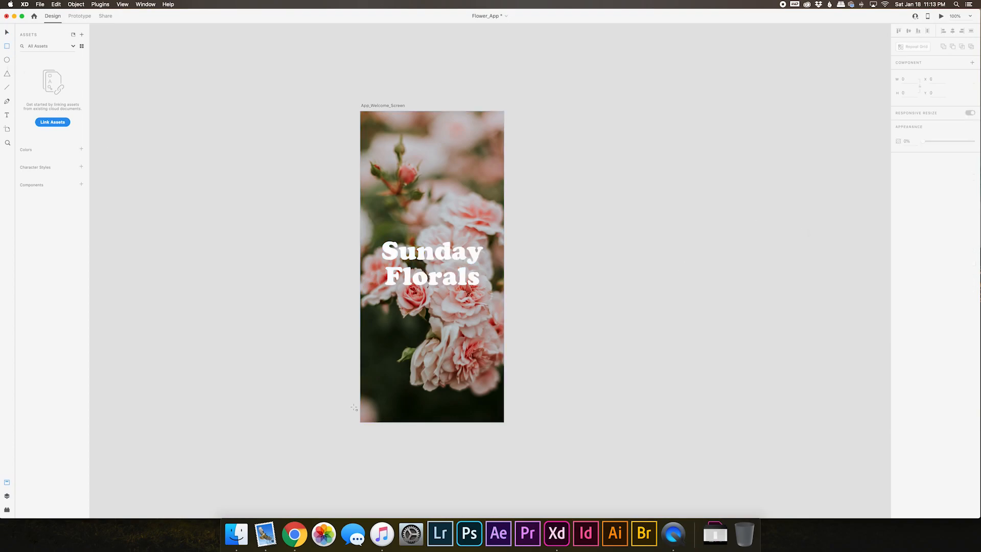
Step: Draw a full-width rectangle 279 high along the artboard's lower edge, with background blur on and no border
{"action": "left_click_drag", "start_coordinate": [361, 422], "coordinate": [505, 328]}
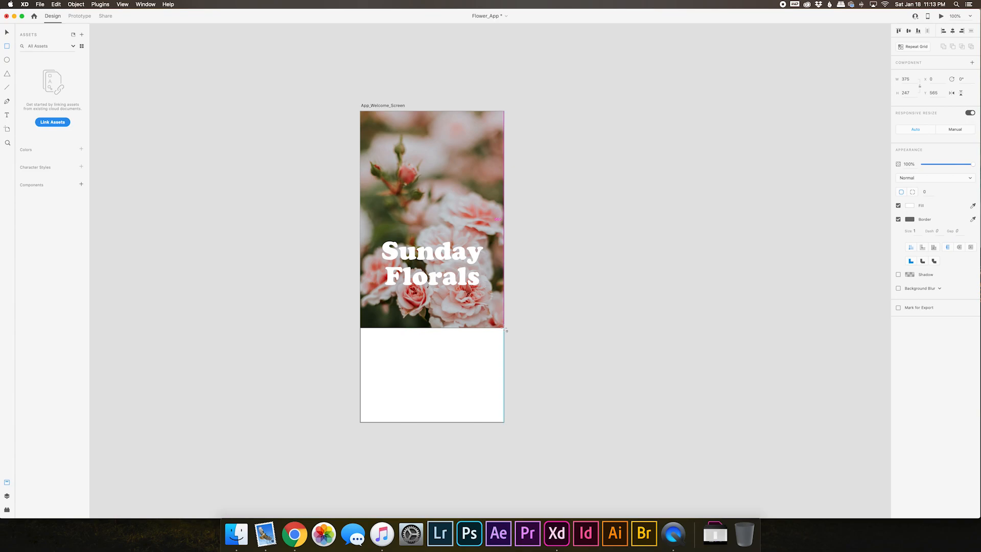
{"action": "left_click", "coordinate": [898, 289]}
{"action": "left_click_drag", "start_coordinate": [431, 327], "coordinate": [432, 315]}
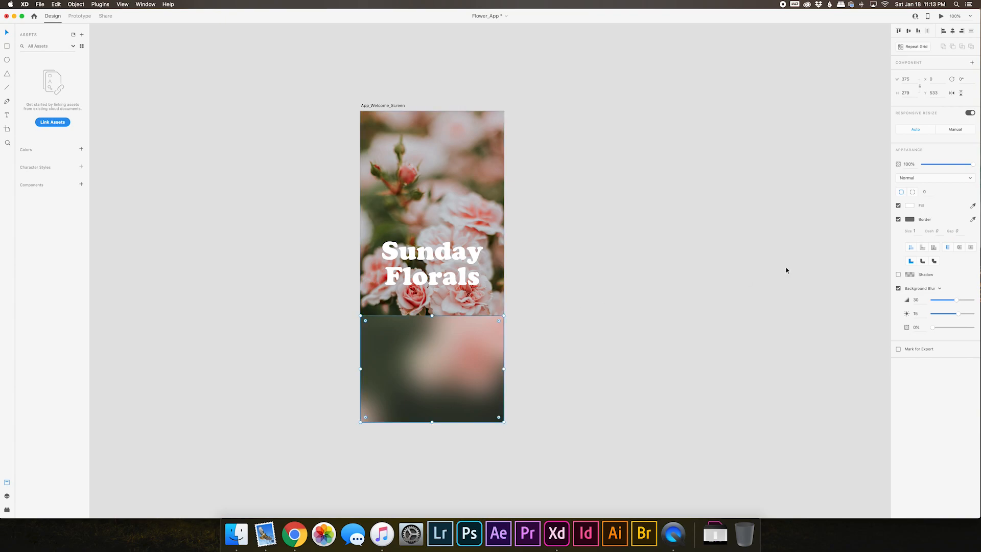
{"action": "left_click", "coordinate": [898, 219]}
{"action": "scroll", "coordinate": [447, 276], "scroll_direction": "down", "scroll_amount": 1}
Step: Move the "Sunday Florals" title down to Y 540, into the area of the blurred rectangle
{"action": "left_click", "coordinate": [447, 275]}
{"action": "left_click_drag", "start_coordinate": [448, 279], "coordinate": [449, 354]}
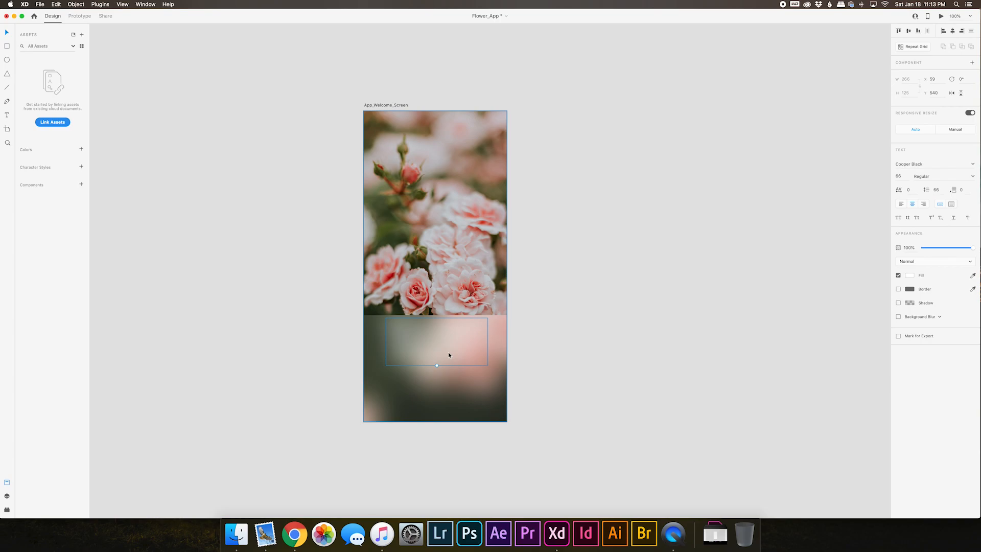
Step: Bring the "Sunday Florals" title in front of the blurred rectangle and move it slightly further down
{"action": "key", "text": "super+shift+bracketright"}
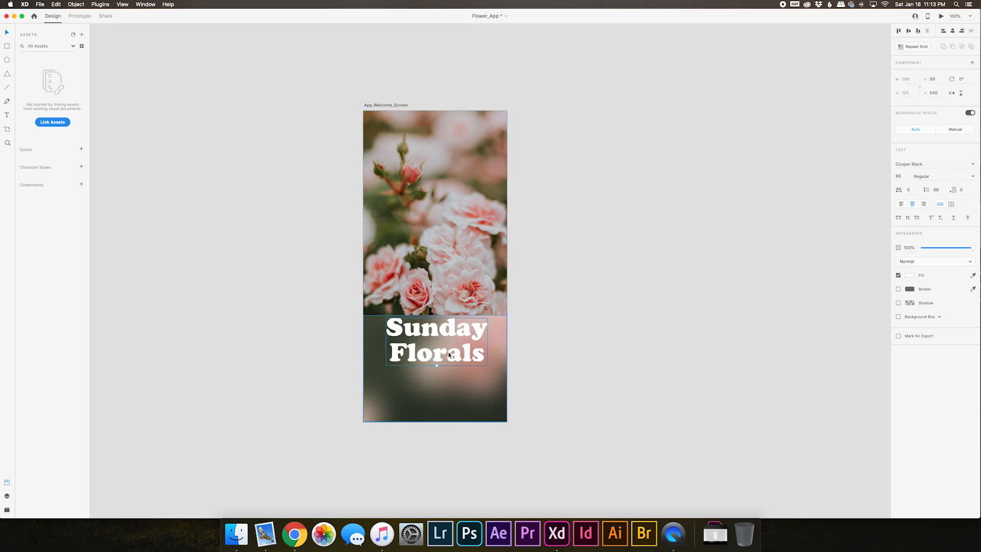
{"action": "left_click_drag", "start_coordinate": [448, 352], "coordinate": [448, 361]}
Step: Turn off the rectangle's background blur and give it a linear gradient fill from white to black
{"action": "left_click", "coordinate": [494, 344]}
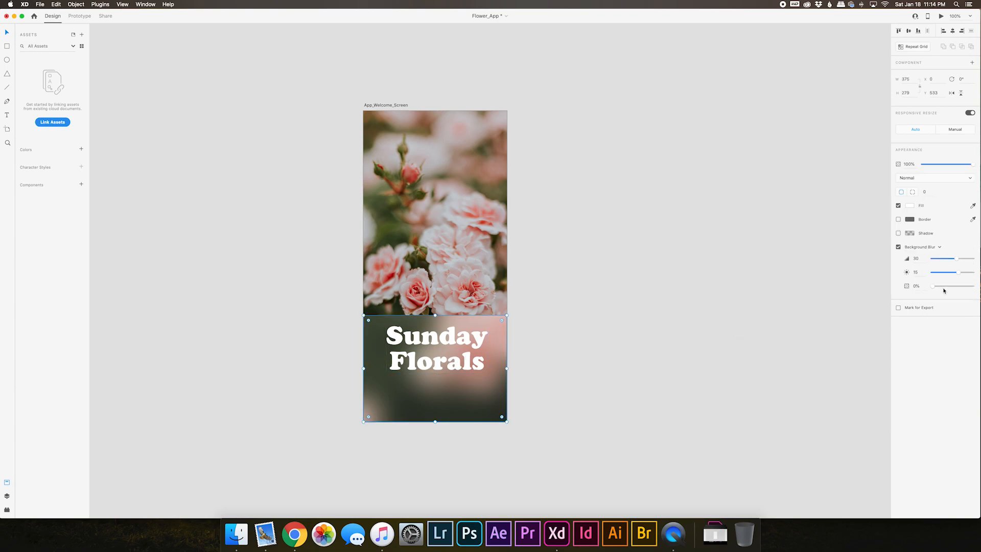
{"action": "left_click", "coordinate": [898, 248]}
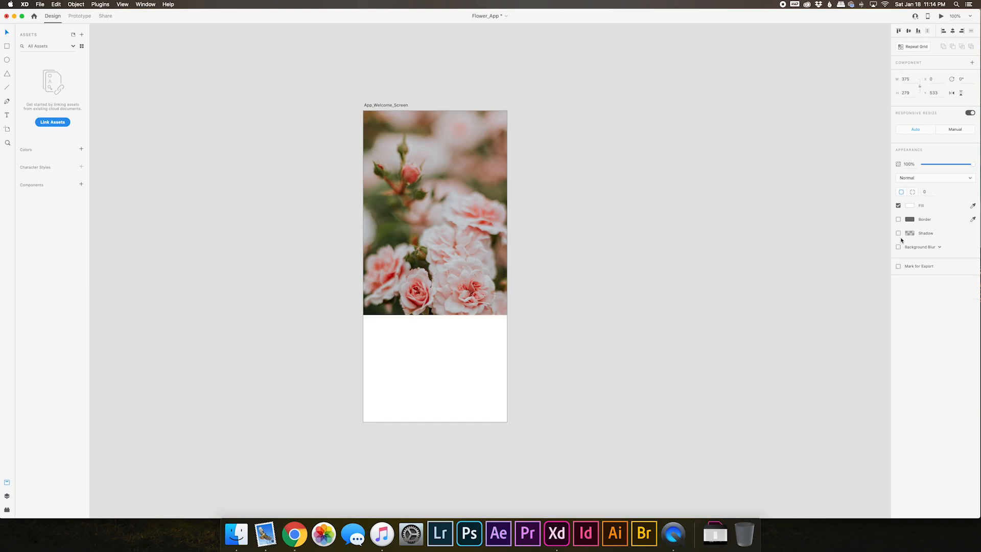
{"action": "left_click", "coordinate": [910, 205]}
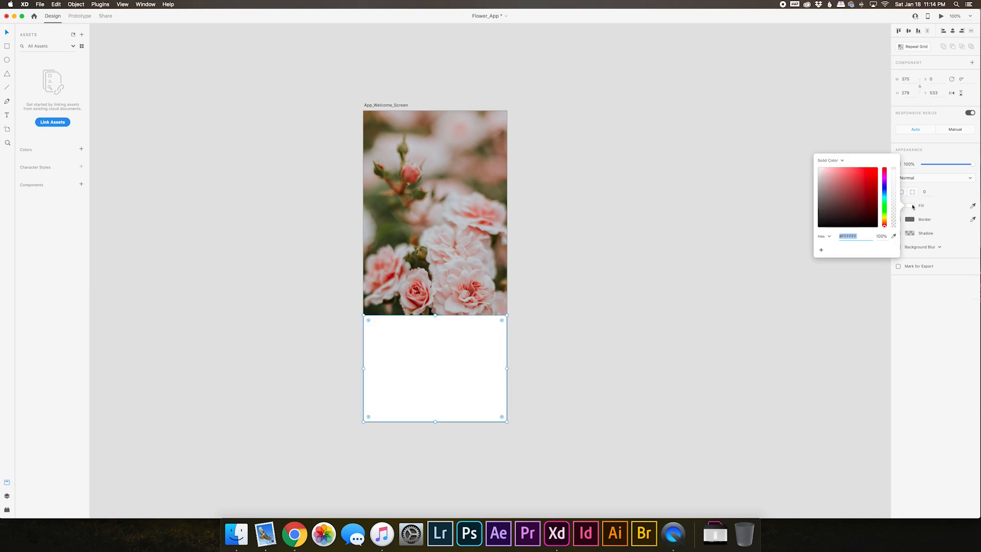
{"action": "left_click", "coordinate": [838, 160]}
{"action": "left_click", "coordinate": [838, 166]}
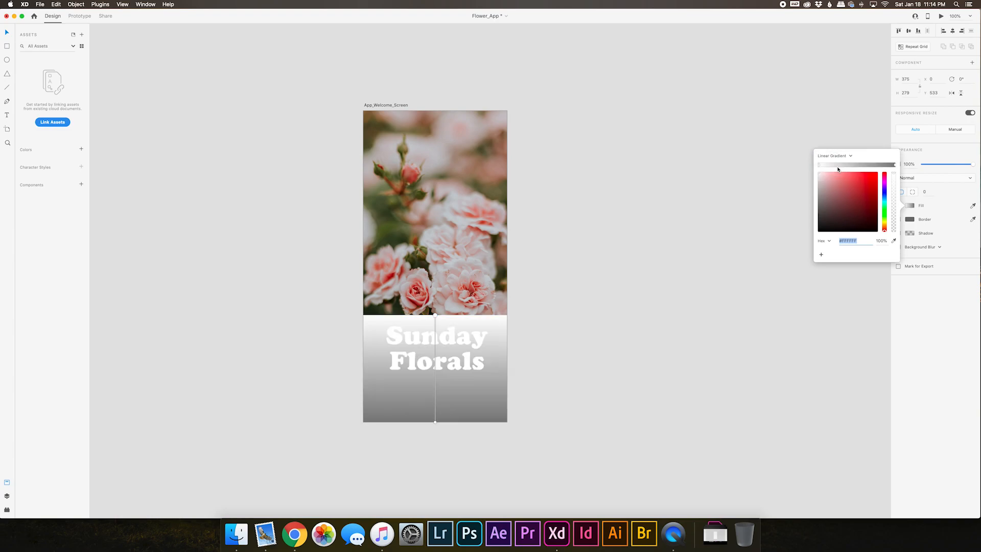
{"action": "left_click", "coordinate": [895, 165]}
{"action": "left_click_drag", "start_coordinate": [819, 201], "coordinate": [811, 242]}
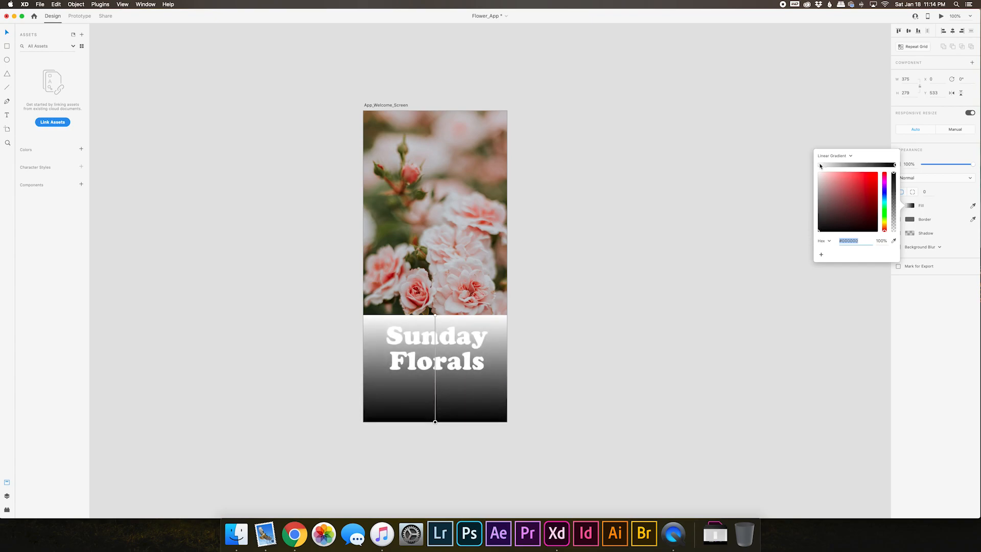
{"action": "left_click", "coordinate": [957, 280]}
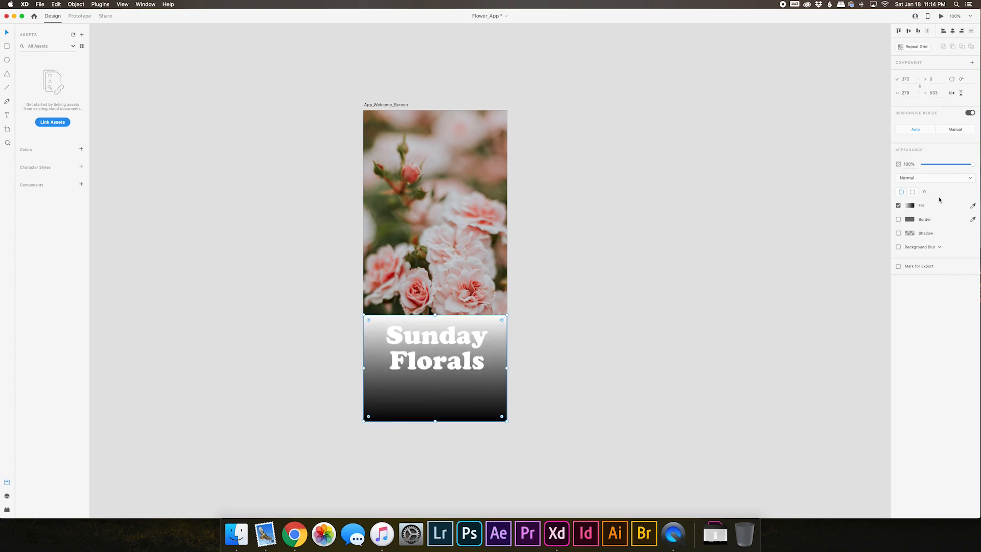
Step: Set the gradient rectangle's blend mode to Multiply and extend its upper edge to a height of about 365
{"action": "left_click", "coordinate": [922, 178]}
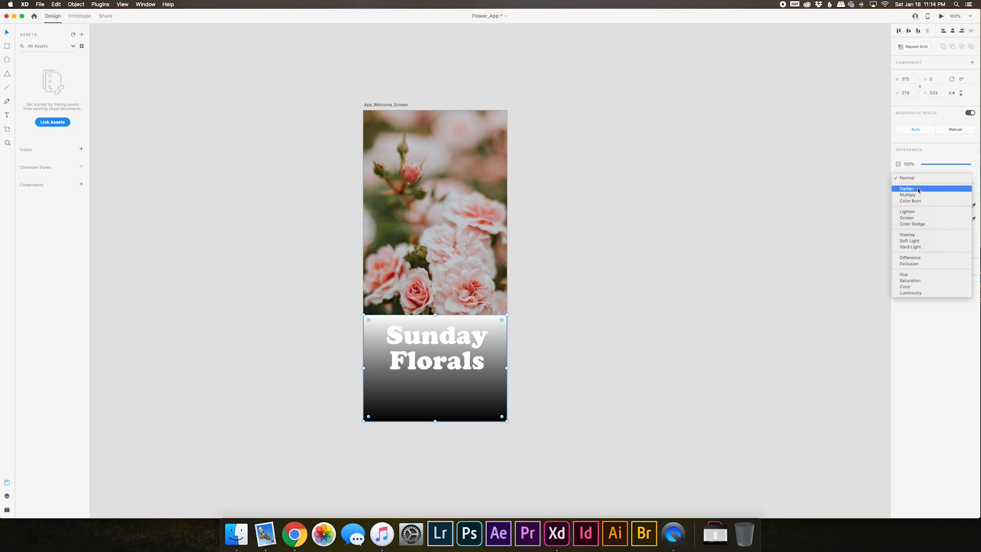
{"action": "left_click", "coordinate": [917, 195]}
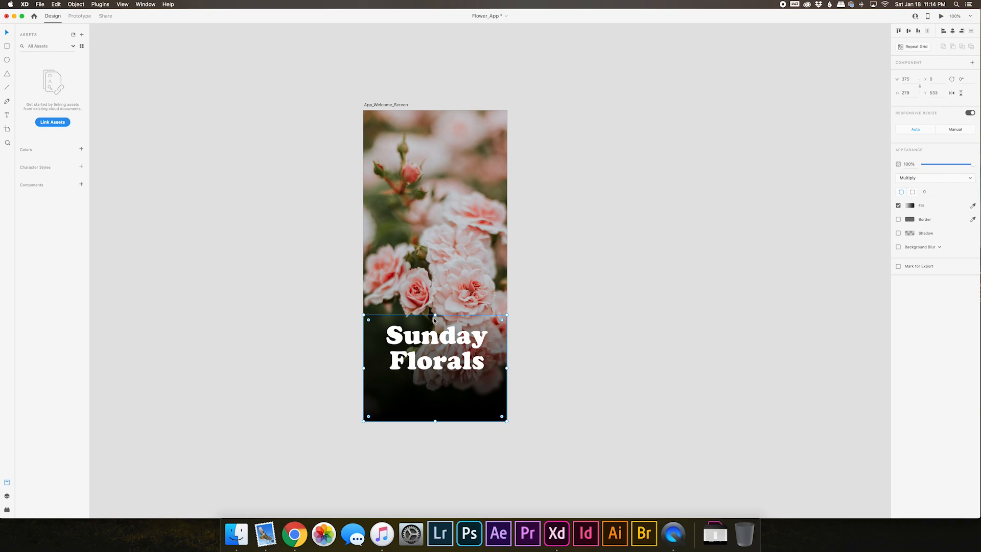
{"action": "left_click_drag", "start_coordinate": [435, 315], "coordinate": [434, 279]}
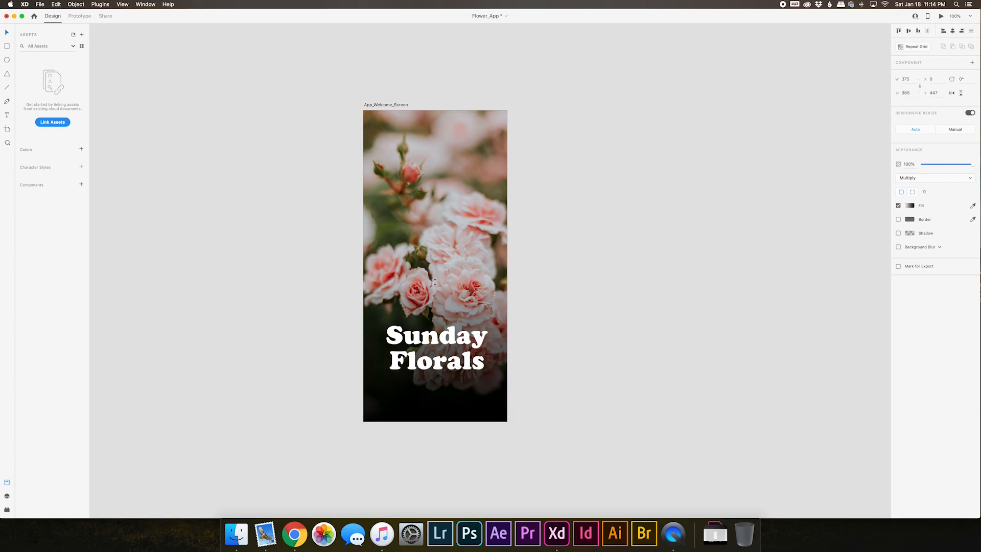
Step: Recolour the gradient's black stop with a red sampled from the rosebud in the photo
{"action": "left_click", "coordinate": [910, 206]}
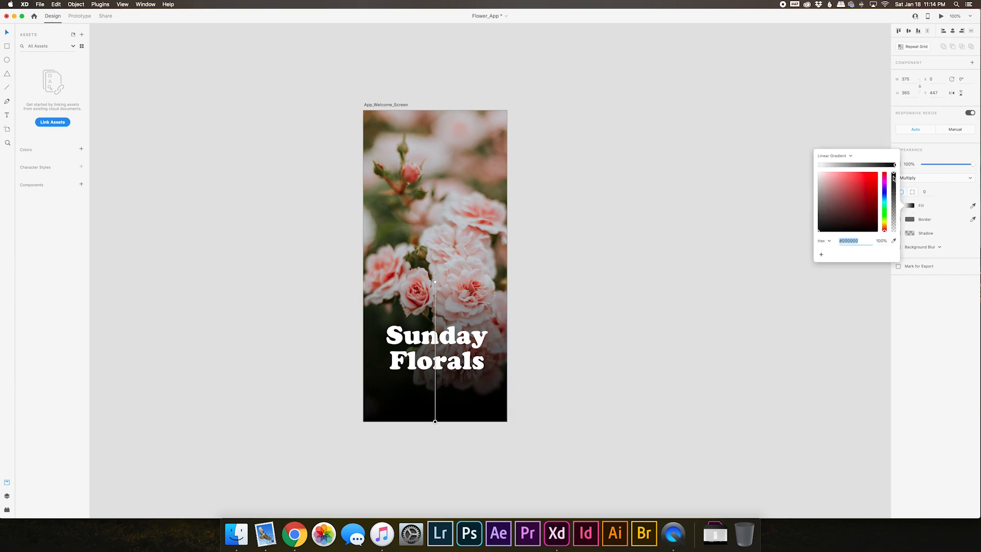
{"action": "left_click", "coordinate": [863, 185]}
{"action": "left_click_drag", "start_coordinate": [864, 185], "coordinate": [875, 185]}
{"action": "left_click", "coordinate": [894, 241]}
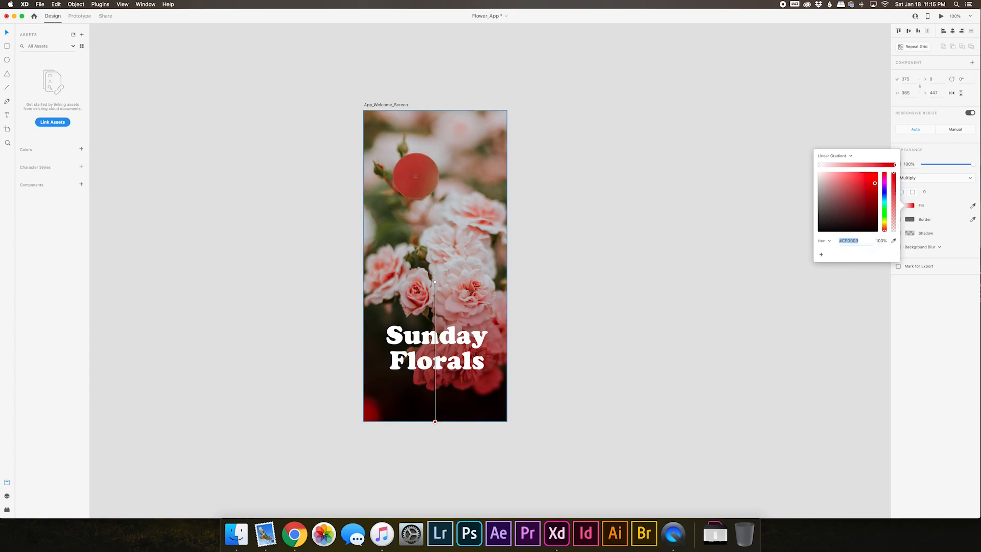
{"action": "left_click", "coordinate": [416, 175]}
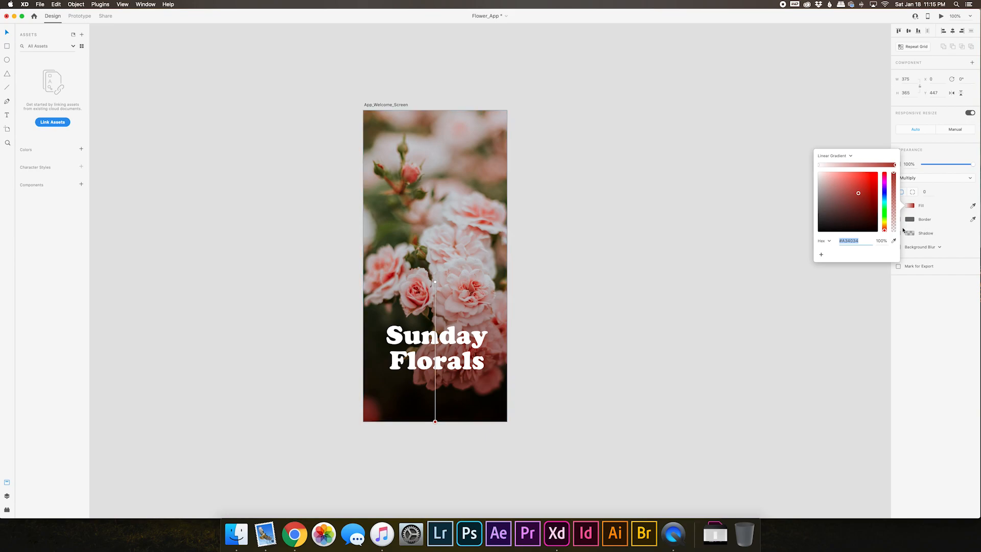
Step: Move the gradient's white start point down to just above the "Sunday Florals" title
{"action": "scroll", "coordinate": [450, 367], "scroll_direction": "down", "scroll_amount": 1}
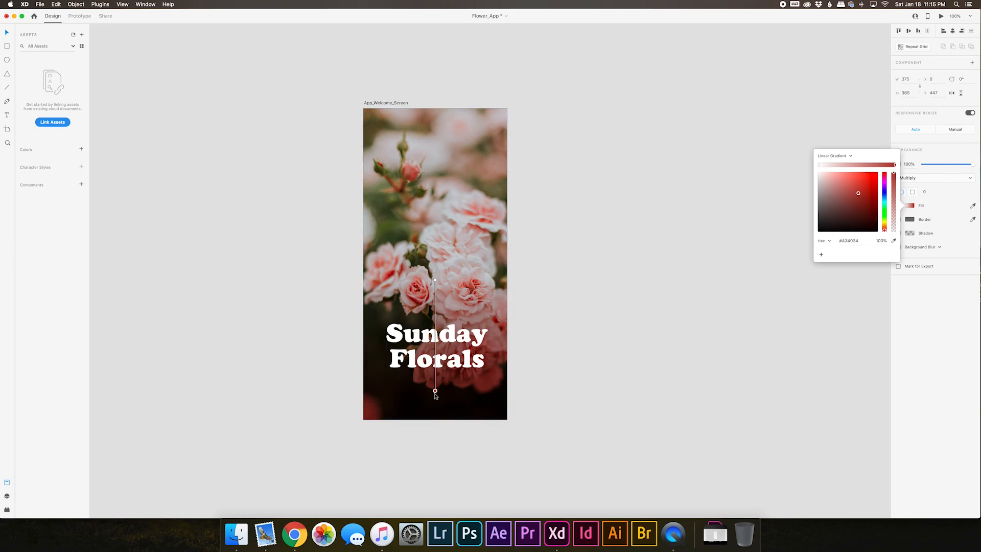
{"action": "scroll", "coordinate": [435, 403], "scroll_direction": "up", "scroll_amount": 1}
{"action": "scroll", "coordinate": [437, 287], "scroll_direction": "up", "scroll_amount": 2}
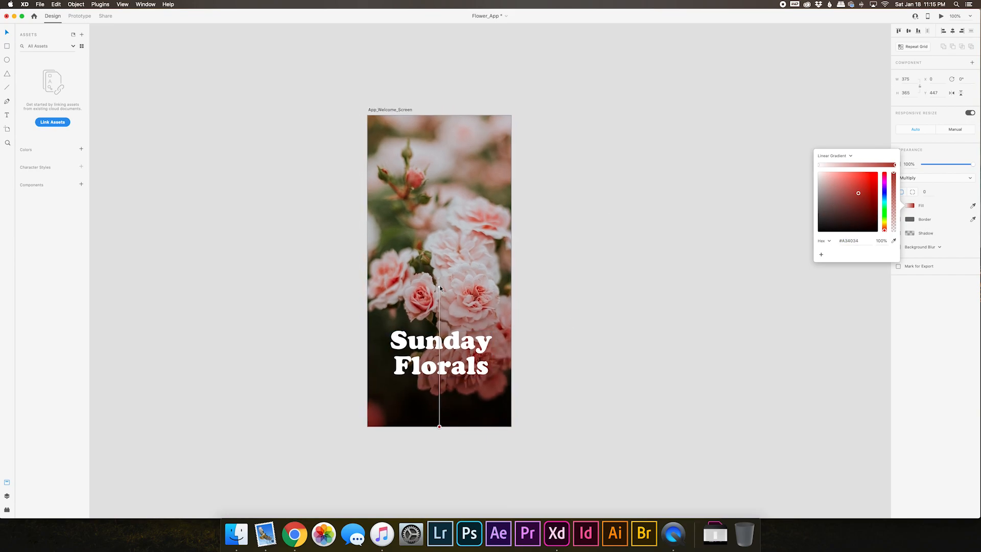
{"action": "left_click", "coordinate": [439, 285]}
{"action": "left_click", "coordinate": [440, 295]}
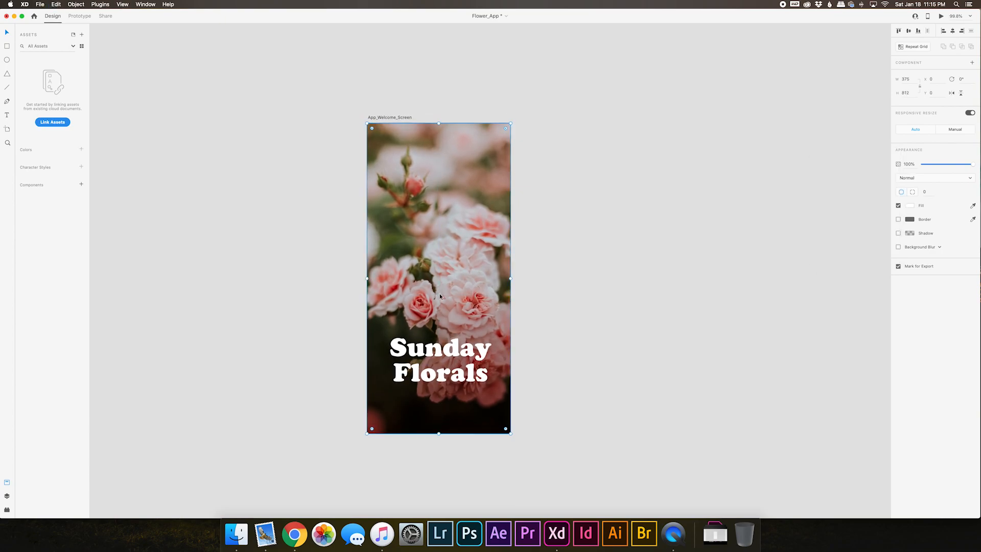
{"action": "left_click", "coordinate": [910, 205]}
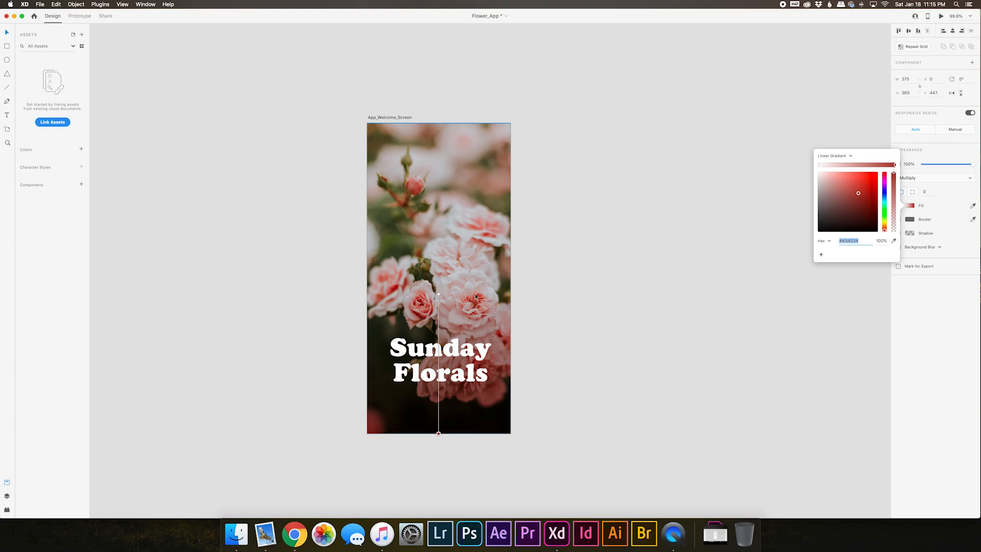
{"action": "left_click_drag", "start_coordinate": [439, 293], "coordinate": [440, 319]}
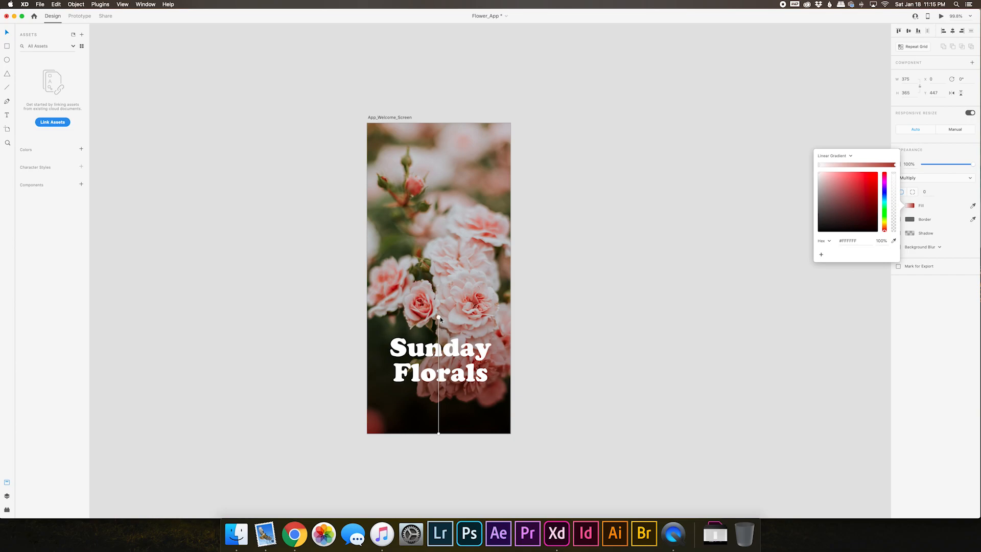
Step: Set the gradient rectangle's opacity to 50%
{"action": "left_click", "coordinate": [948, 169]}
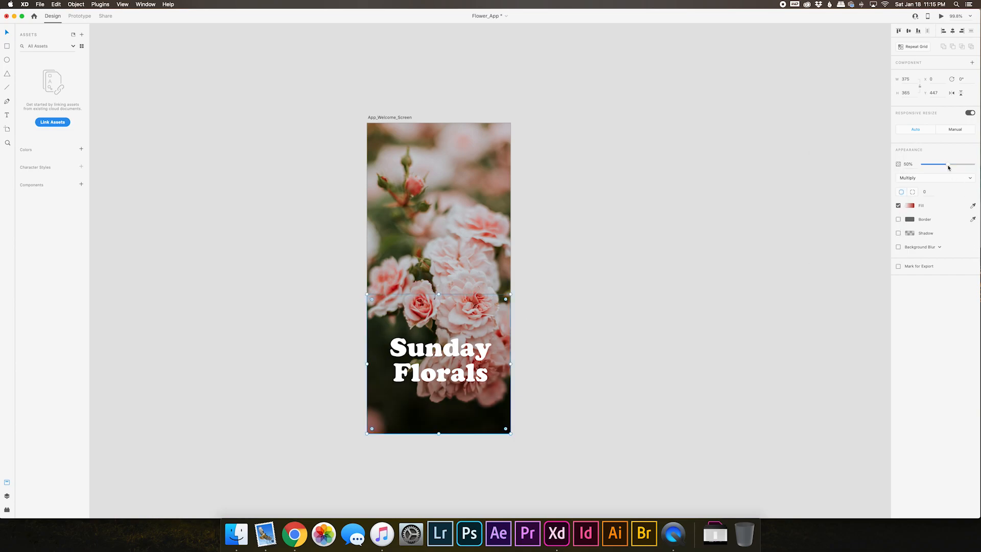
{"action": "left_click", "coordinate": [947, 164]}
{"action": "left_click_drag", "start_coordinate": [947, 164], "coordinate": [942, 164]}
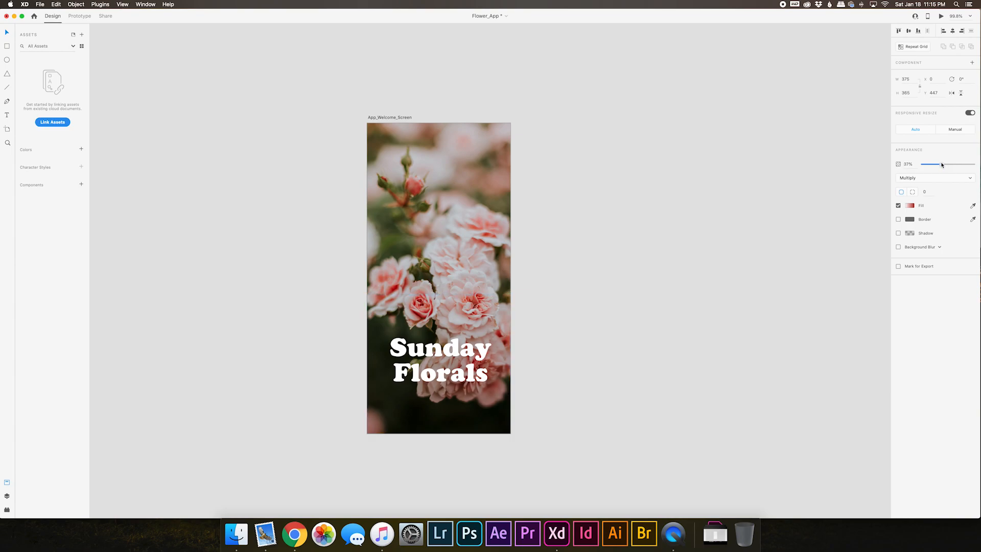
{"action": "left_click", "coordinate": [907, 164]}
{"action": "type", "text": "50"}
{"action": "key", "text": "Return"}
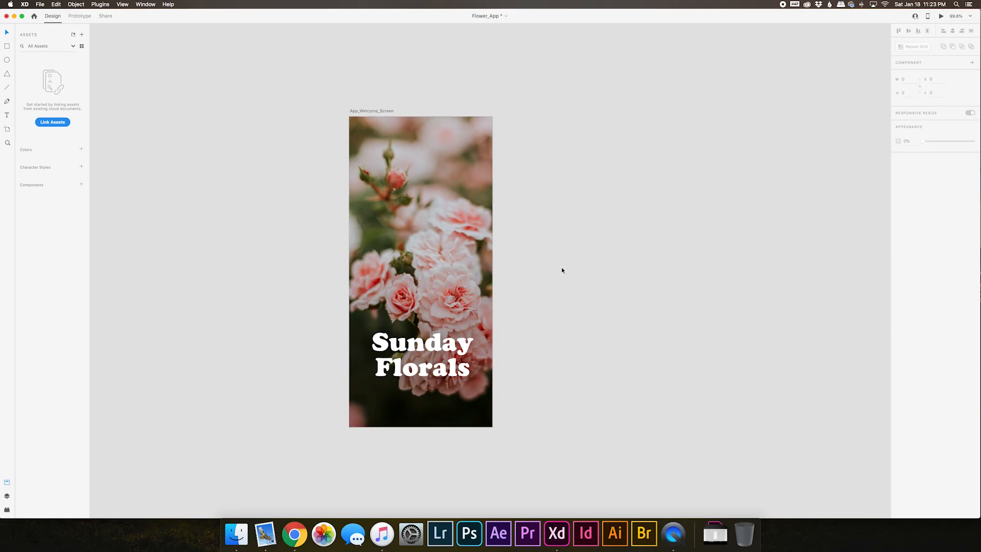
Step: Duplicate the App_Welcome_Screen artboard beside the original and rename the copy "App_Item_Roses"
{"action": "scroll", "coordinate": [563, 271], "scroll_direction": "right", "scroll_amount": 3}
{"action": "scroll", "coordinate": [511, 182], "scroll_direction": "right", "scroll_amount": 1}
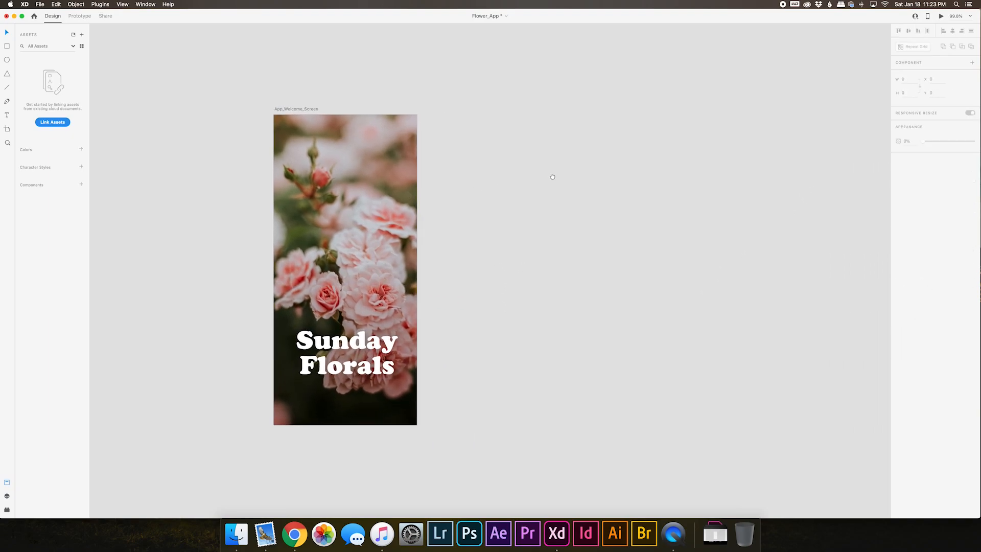
{"action": "scroll", "coordinate": [327, 159], "scroll_direction": "right", "scroll_amount": 1}
{"action": "left_click_drag", "start_coordinate": [271, 111], "coordinate": [442, 115]}
{"action": "double_click", "coordinate": [466, 108]}
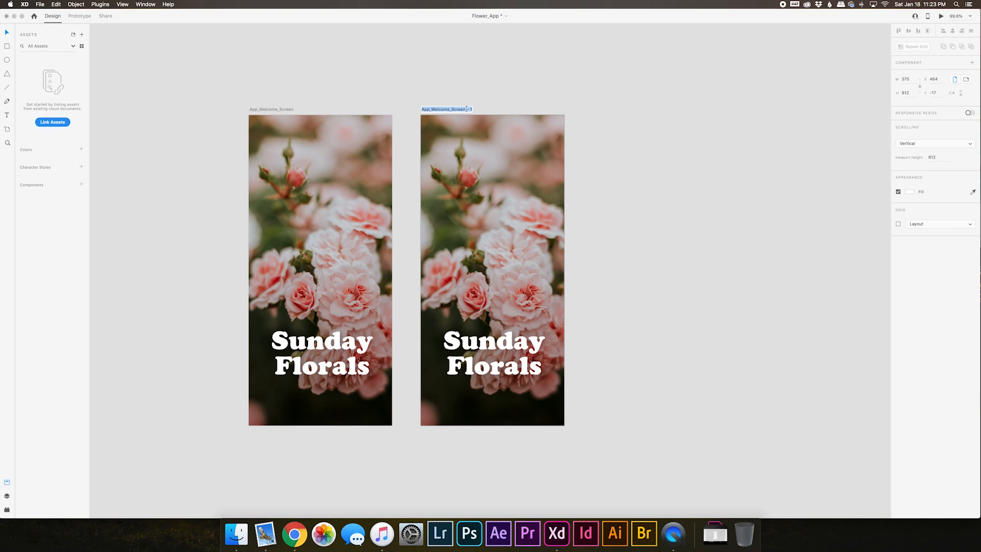
{"action": "type", "text": "App_Item_Roses"}
{"action": "key", "text": "Return"}
Step: Delete the gradient rectangle, flower photo and title from the App_Item_Roses artboard
{"action": "left_click", "coordinate": [505, 409]}
{"action": "key", "text": "Delete"}
{"action": "key", "text": "Delete"}
{"action": "left_click", "coordinate": [501, 362]}
{"action": "key", "text": "Delete"}
{"action": "left_click", "coordinate": [491, 214]}
{"action": "left_click", "coordinate": [580, 184]}
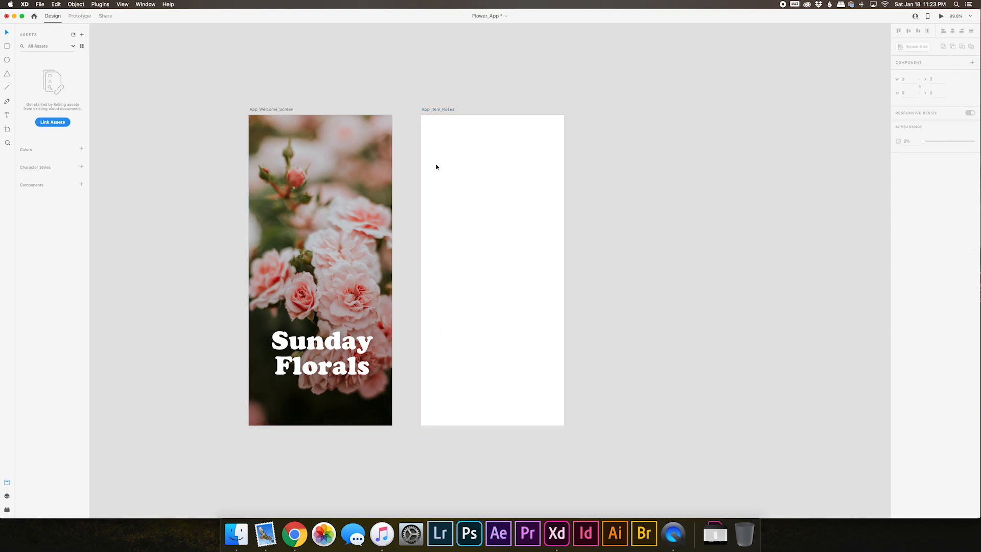
Step: Draw a rectangle about 295 by 373 in the upper part of App_Item_Roses, positioned at X 40, Y 37
{"action": "left_click", "coordinate": [7, 46]}
{"action": "left_click_drag", "start_coordinate": [435, 131], "coordinate": [549, 275]}
{"action": "key", "text": "v"}
{"action": "left_click_drag", "start_coordinate": [529, 244], "coordinate": [529, 240]}
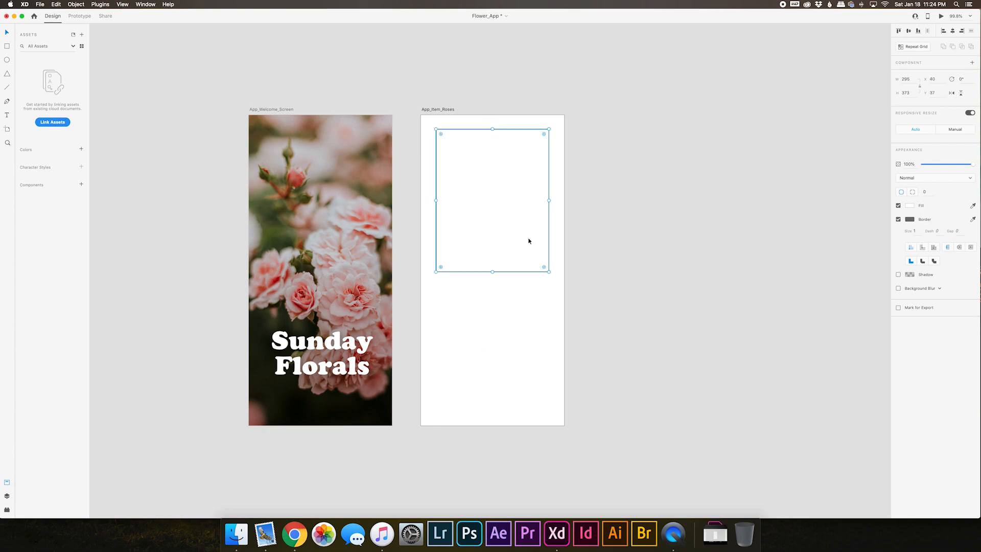
Step: Switch to Finder and fill the rectangle with Red_Rose.jpg from the Florals folder, trying Pink_Rose.jpg as an alternative
{"action": "left_click", "coordinate": [236, 534]}
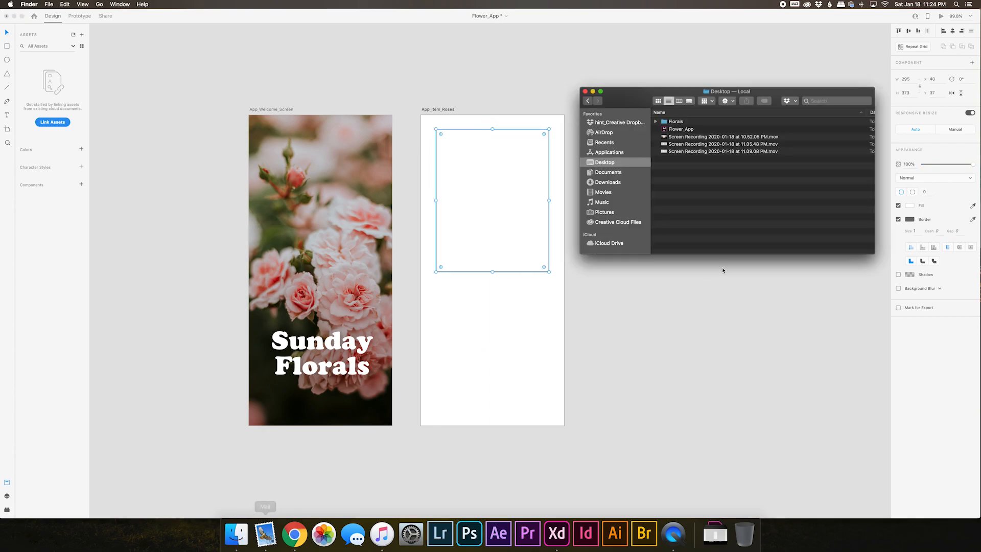
{"action": "double_click", "coordinate": [691, 122]}
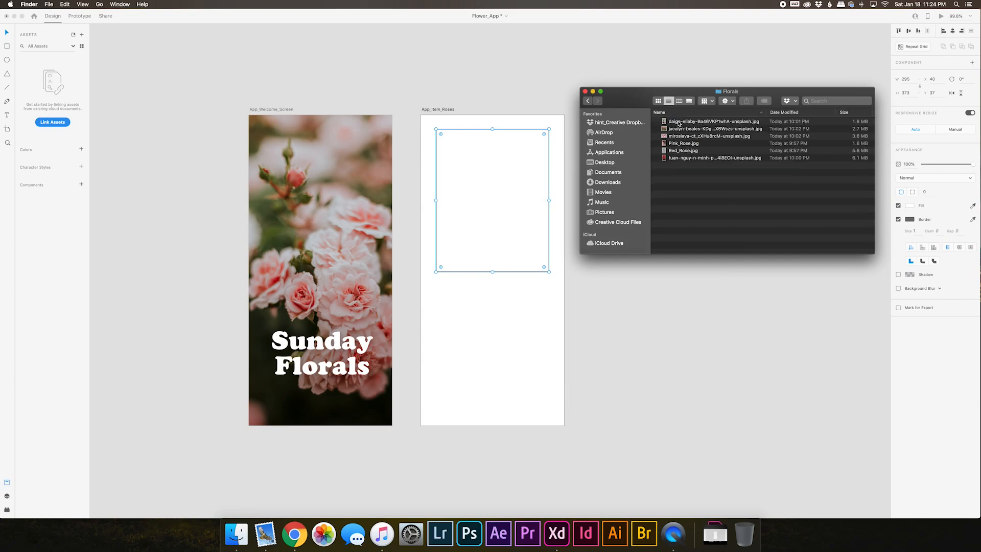
{"action": "left_click_drag", "start_coordinate": [673, 151], "coordinate": [503, 214]}
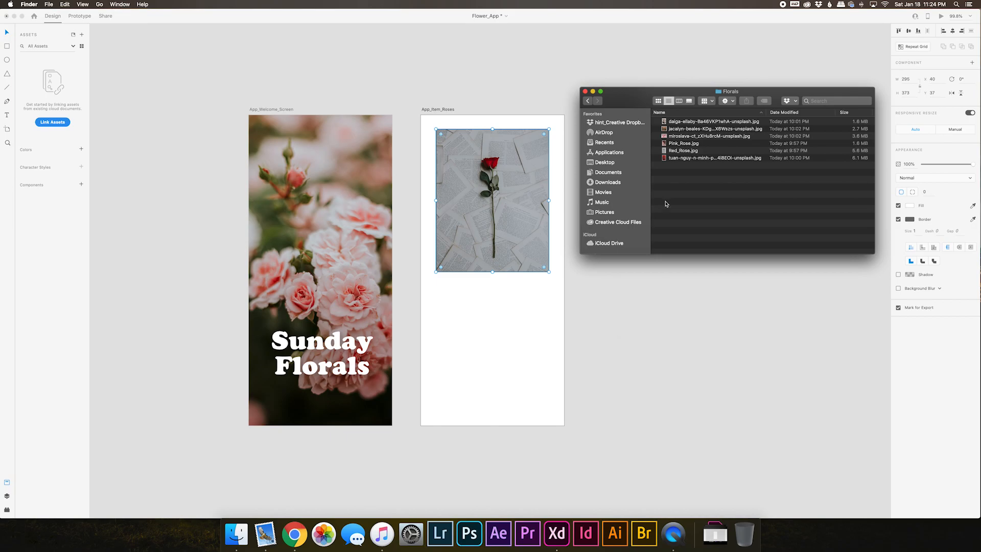
{"action": "left_click_drag", "start_coordinate": [686, 144], "coordinate": [522, 202]}
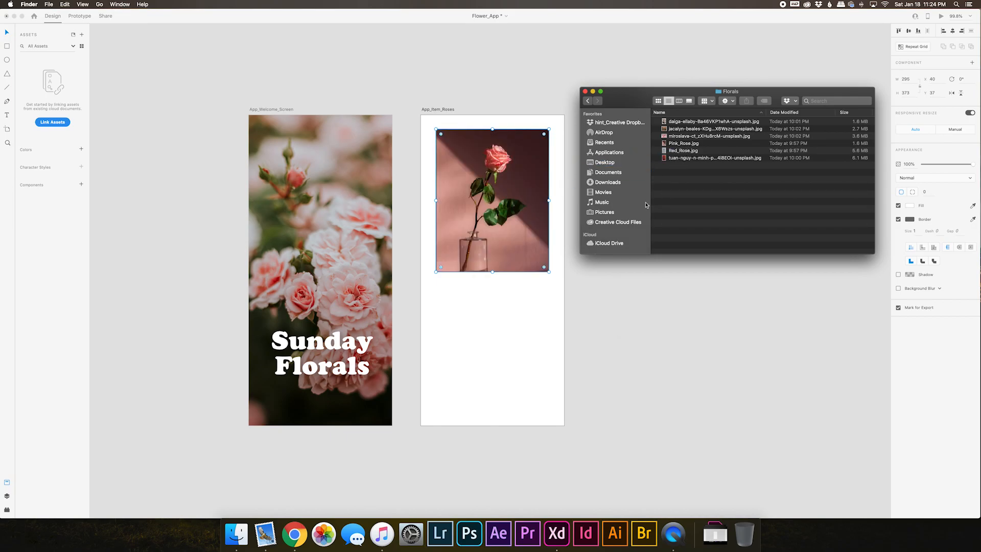
{"action": "left_click_drag", "start_coordinate": [685, 151], "coordinate": [522, 240]}
Step: Extend the rose image rectangle downward to a height of about 443 and remove its border
{"action": "left_click", "coordinate": [545, 85]}
{"action": "left_click_drag", "start_coordinate": [492, 272], "coordinate": [478, 302]}
{"action": "left_click", "coordinate": [898, 219]}
Step: Enlarge and reposition the red rose photo inside its frame so the flower fills more of it
{"action": "left_click", "coordinate": [502, 234]}
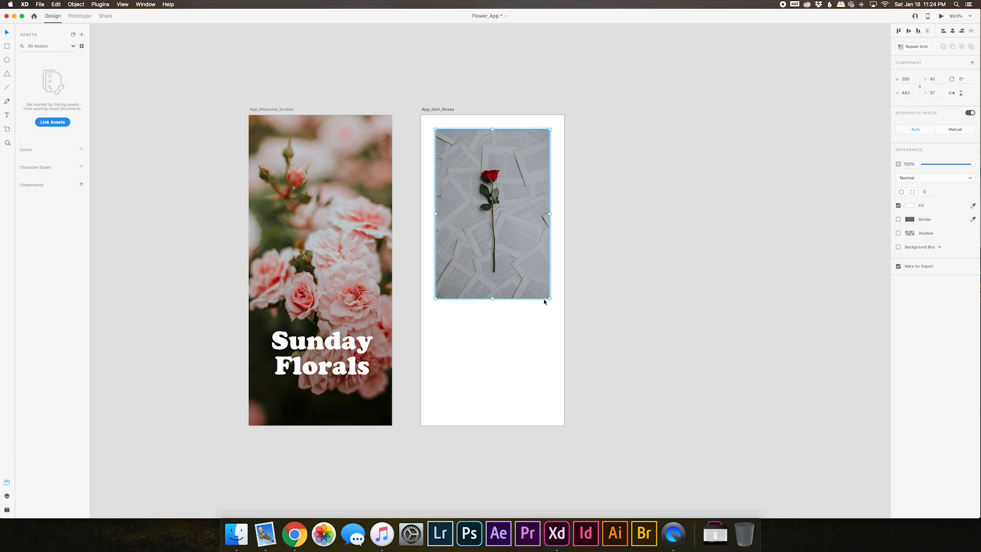
{"action": "left_click_drag", "start_coordinate": [549, 298], "coordinate": [636, 366]}
{"action": "left_click_drag", "start_coordinate": [501, 183], "coordinate": [502, 200]}
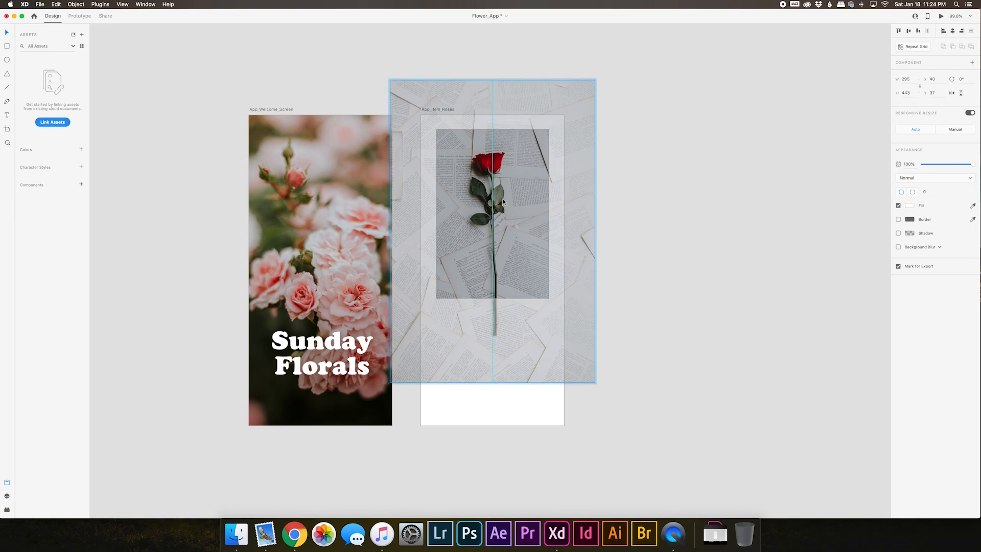
{"action": "left_click_drag", "start_coordinate": [594, 382], "coordinate": [628, 400]}
{"action": "left_click", "coordinate": [694, 357]}
Step: Round only the upper two corners of the rose image frame to a radius of 20
{"action": "left_click", "coordinate": [443, 136]}
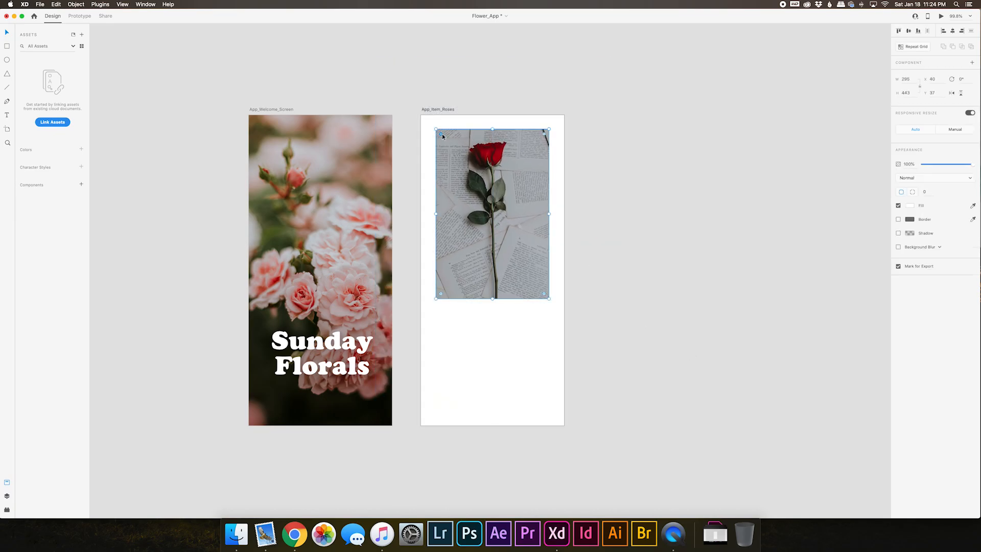
{"action": "key", "text": "alt"}
{"action": "left_click_drag", "start_coordinate": [442, 133], "coordinate": [444, 136]}
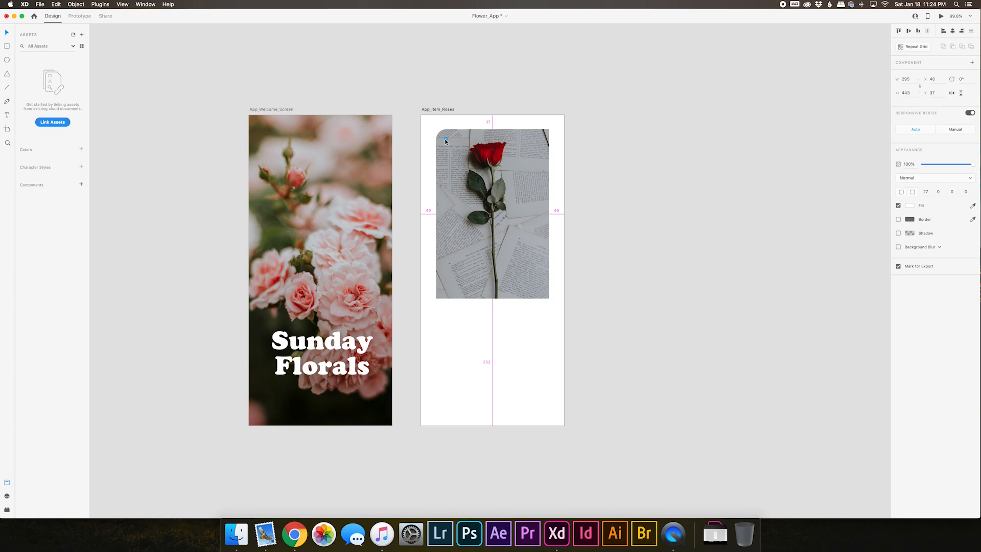
{"action": "left_click_drag", "start_coordinate": [441, 136], "coordinate": [441, 135]}
{"action": "left_click_drag", "start_coordinate": [543, 133], "coordinate": [540, 136]}
{"action": "left_click", "coordinate": [582, 175]}
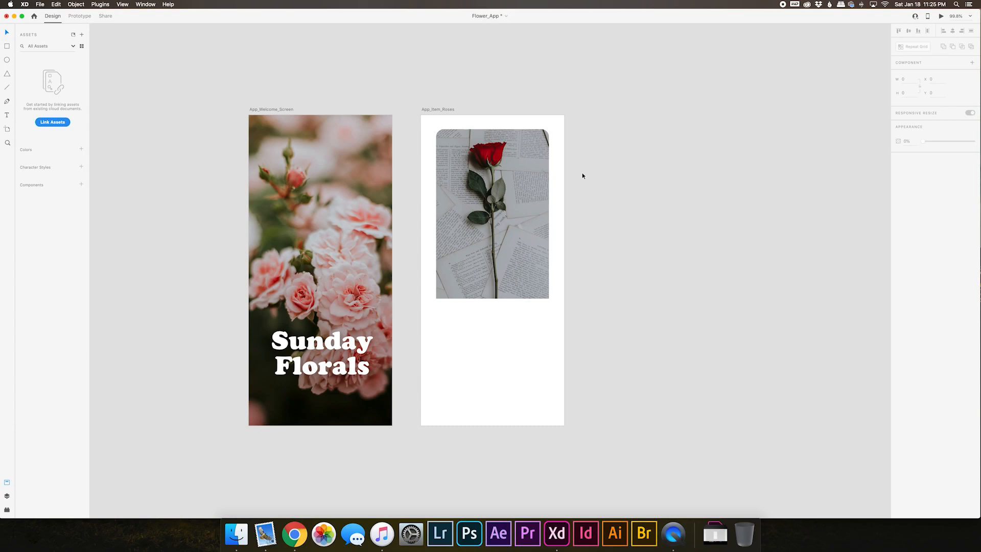
{"action": "left_click", "coordinate": [501, 181]}
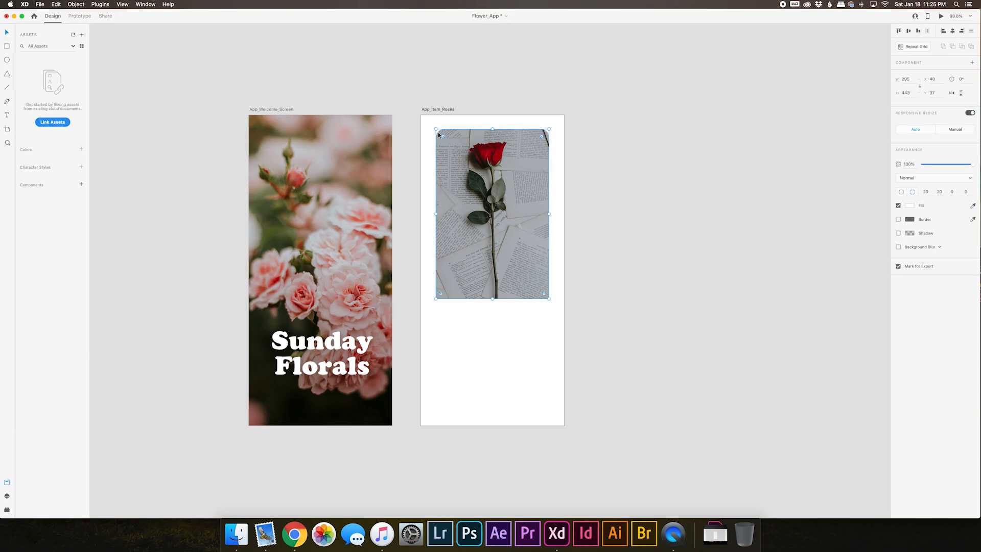
Step: Draw a rectangle about 295 by 290 directly below the rose photo and round only its lower two corners to a radius of 20
{"action": "left_click", "coordinate": [7, 46]}
{"action": "left_click_drag", "start_coordinate": [443, 306], "coordinate": [549, 409]}
{"action": "left_click", "coordinate": [913, 194]}
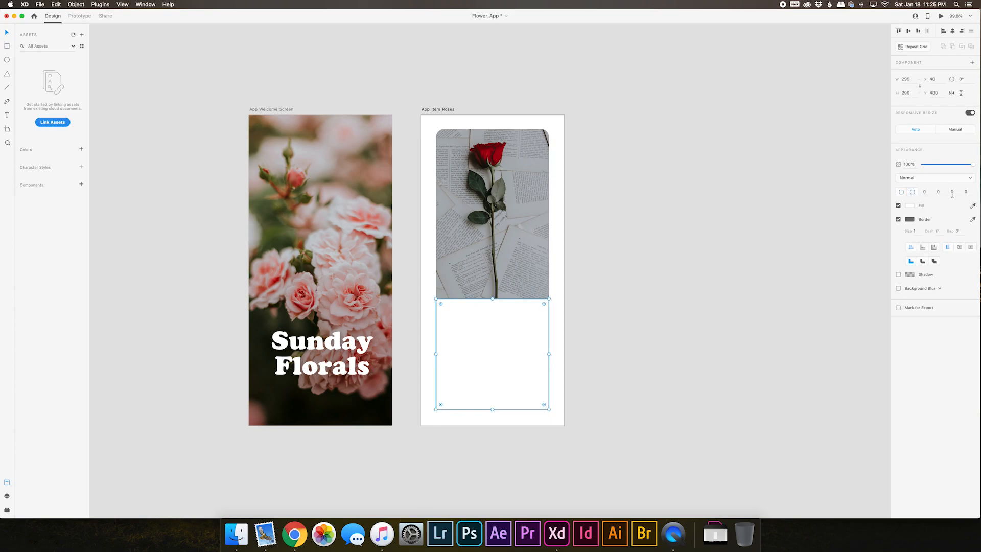
{"action": "left_click_drag", "start_coordinate": [441, 405], "coordinate": [445, 401]}
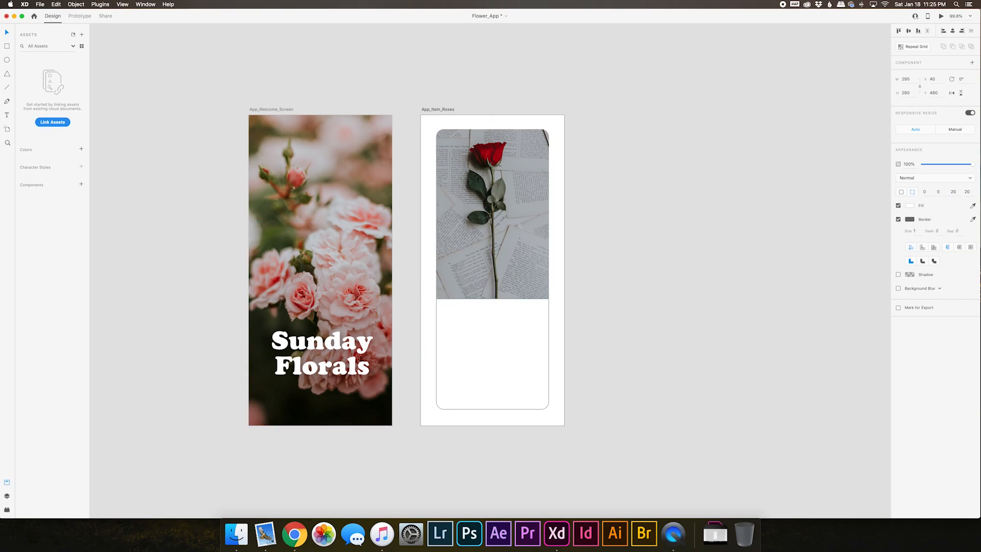
Step: Fill the lower panel with a muted greyish tone sampled from the welcome screen photo and remove its border
{"action": "left_click", "coordinate": [485, 351]}
{"action": "left_click", "coordinate": [912, 208]}
{"action": "left_click", "coordinate": [894, 236]}
{"action": "left_click", "coordinate": [300, 145]}
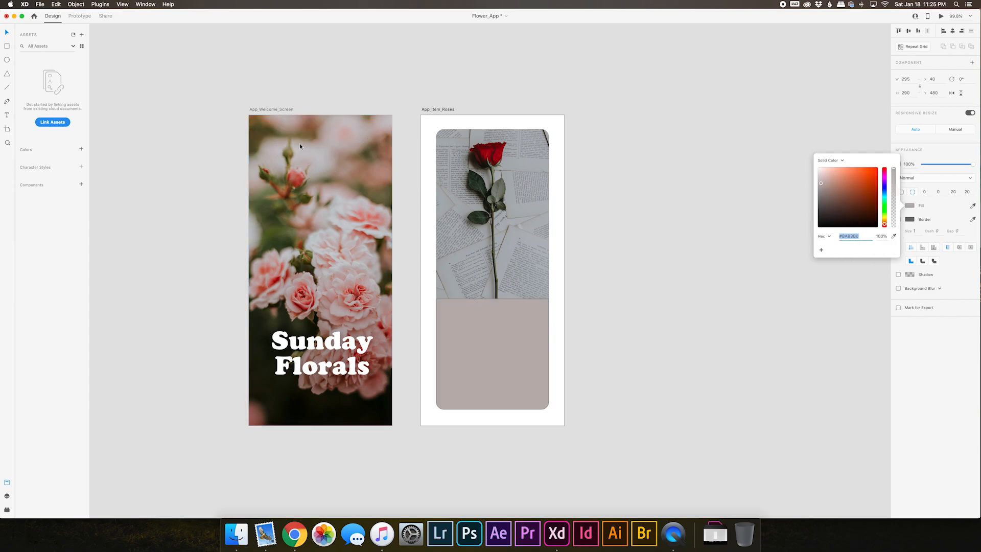
{"action": "left_click", "coordinate": [930, 228]}
{"action": "left_click", "coordinate": [898, 219]}
{"action": "scroll", "coordinate": [489, 391], "scroll_direction": "down", "scroll_amount": 1}
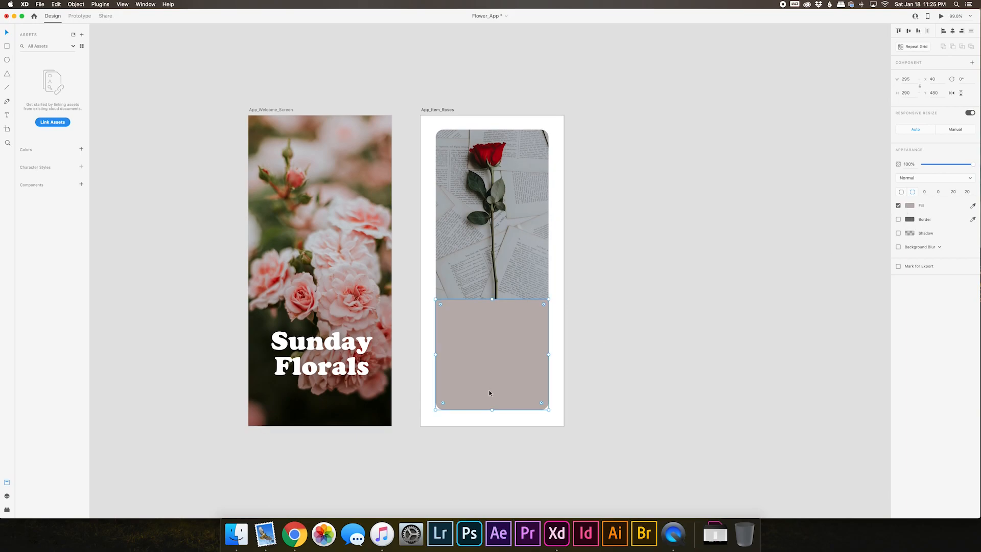
Step: Try a panel fill sampled from a pink rose in the welcome photo, lightened to a very pale pink
{"action": "left_click", "coordinate": [909, 206]}
{"action": "scroll", "coordinate": [888, 196], "scroll_direction": "down", "scroll_amount": 2}
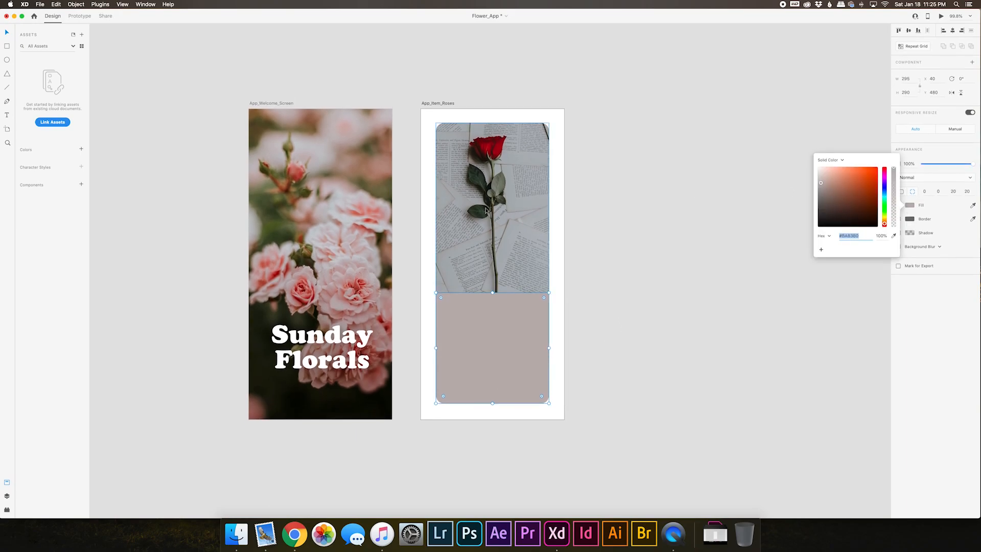
{"action": "left_click", "coordinate": [894, 236]}
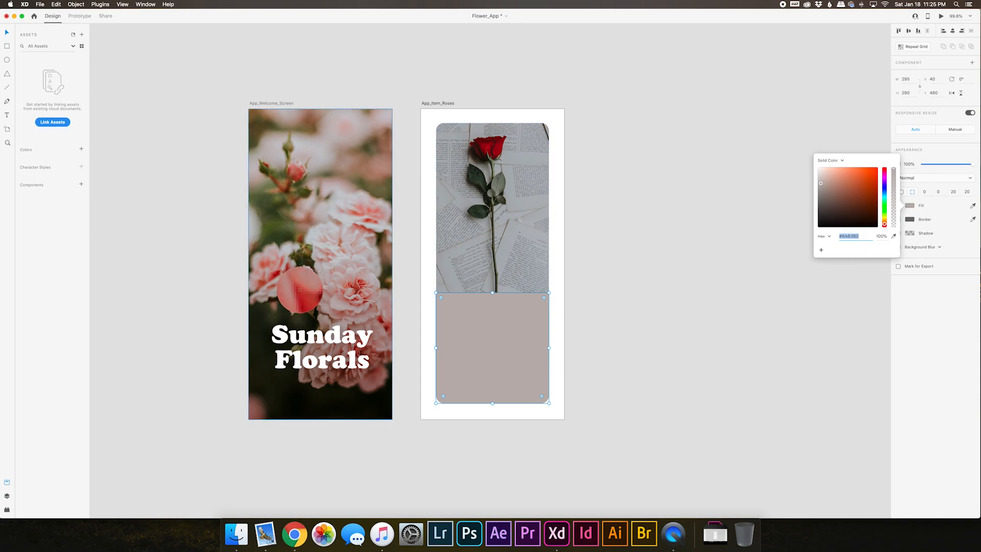
{"action": "left_click", "coordinate": [305, 290]}
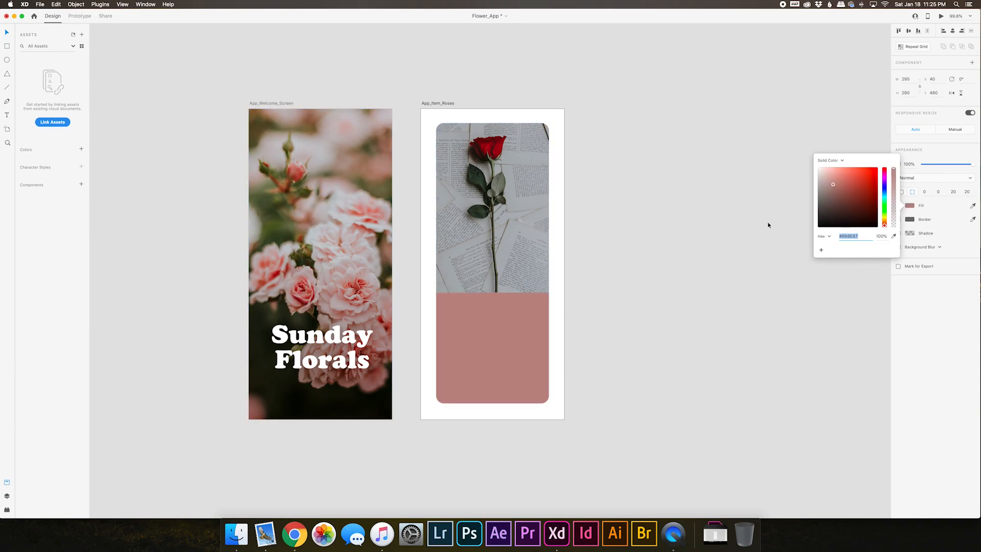
{"action": "left_click_drag", "start_coordinate": [832, 185], "coordinate": [823, 166]}
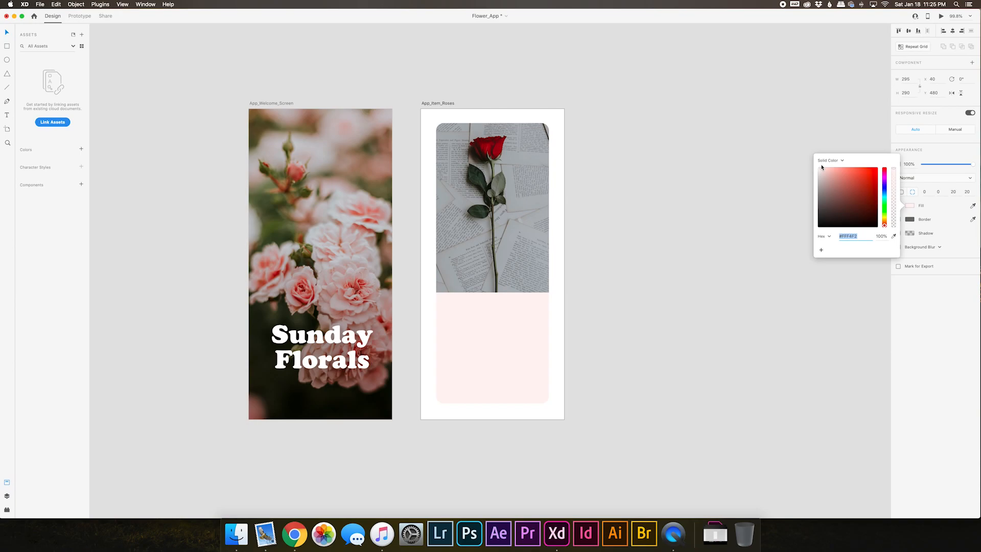
{"action": "left_click_drag", "start_coordinate": [822, 167], "coordinate": [822, 167]}
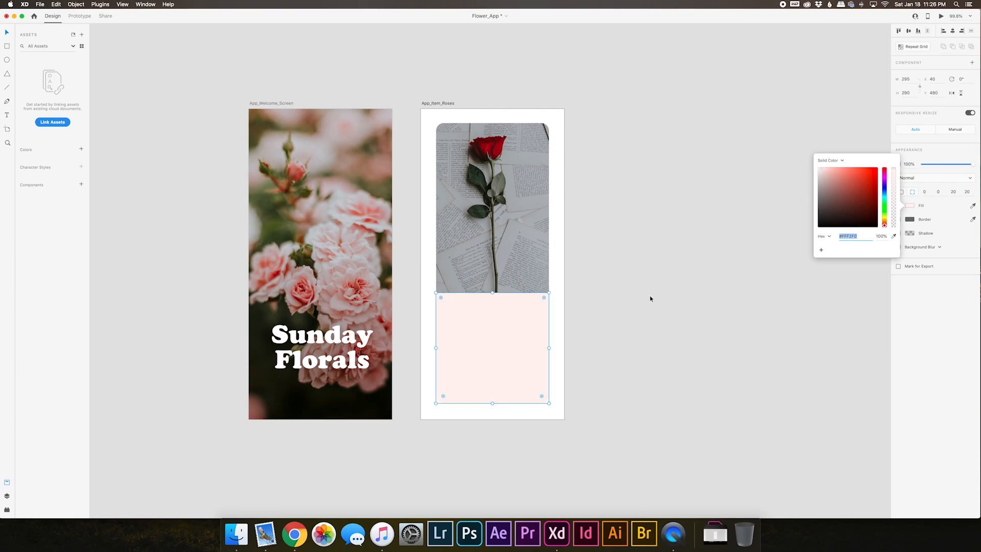
{"action": "left_click", "coordinate": [636, 331]}
Step: Fill the lower panel with red sampled from the rose photo's bloom and fine-tune it to a deep pure red
{"action": "left_click", "coordinate": [528, 356]}
{"action": "scroll", "coordinate": [859, 205], "scroll_direction": "down", "scroll_amount": 1}
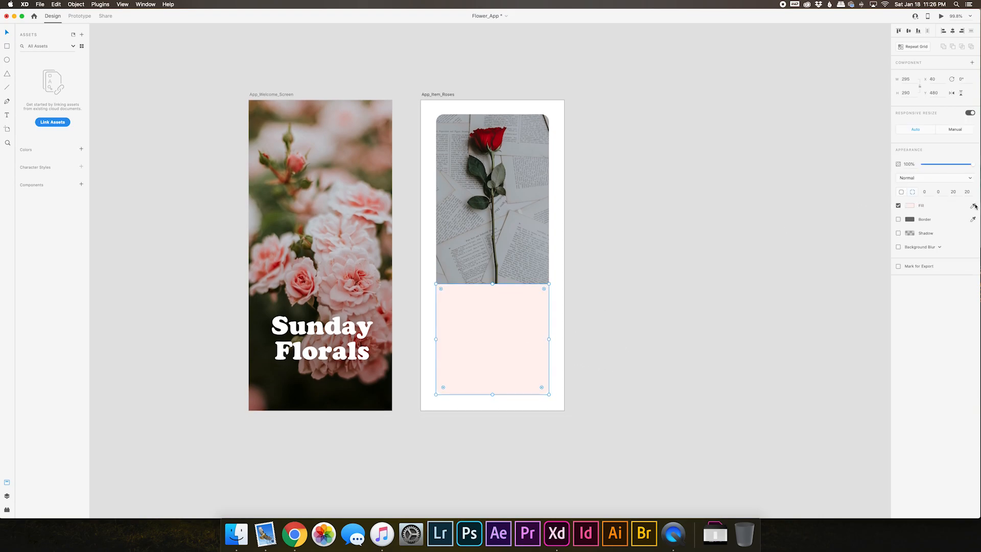
{"action": "left_click", "coordinate": [493, 140]}
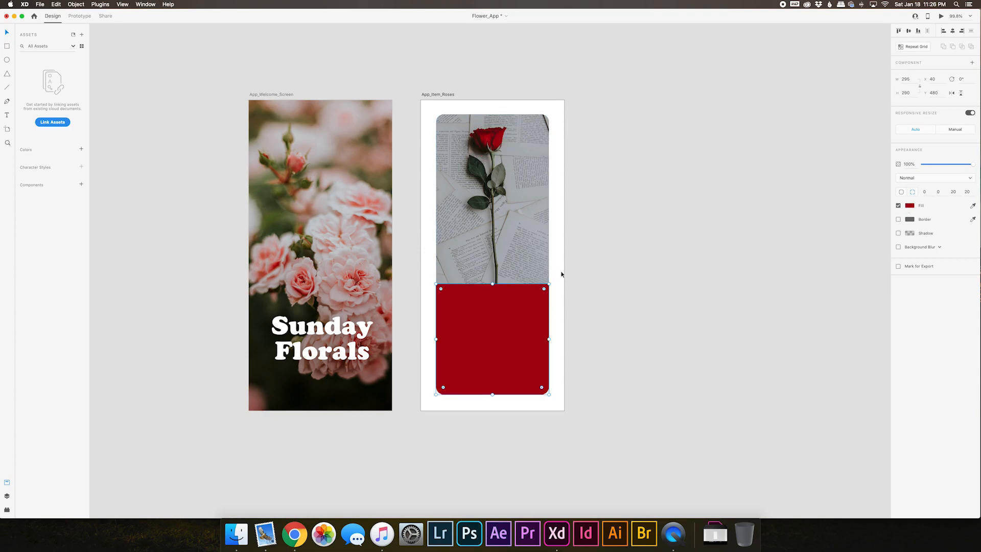
{"action": "left_click", "coordinate": [910, 205]}
{"action": "left_click_drag", "start_coordinate": [856, 186], "coordinate": [873, 193]}
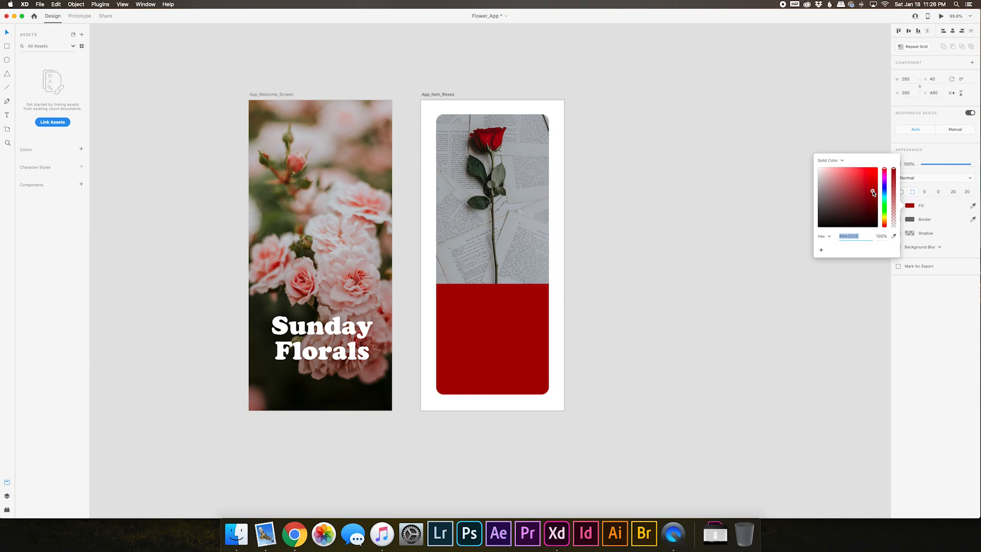
{"action": "left_click", "coordinate": [654, 242]}
Step: Add the title text "Red Roses" on the red panel
{"action": "key", "text": "t"}
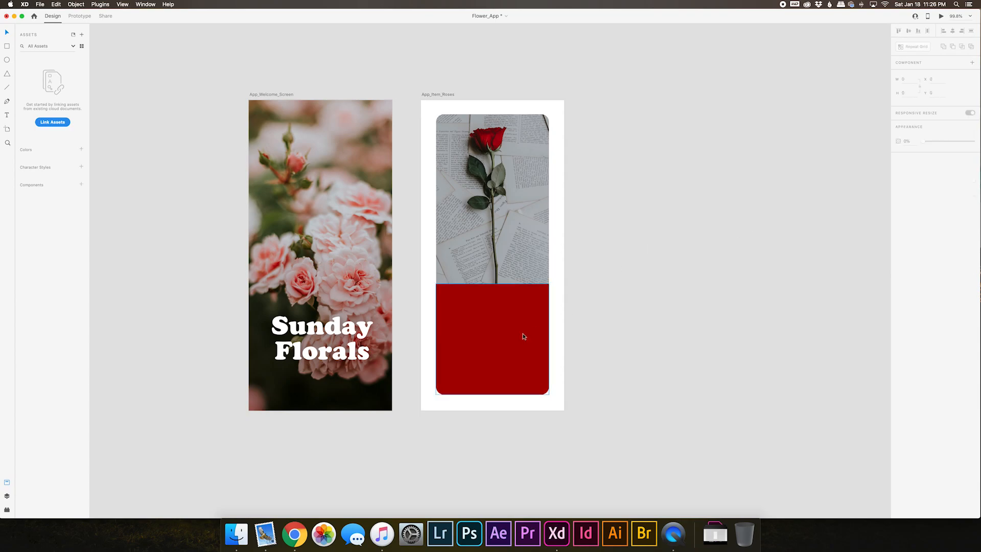
{"action": "left_click", "coordinate": [460, 299]}
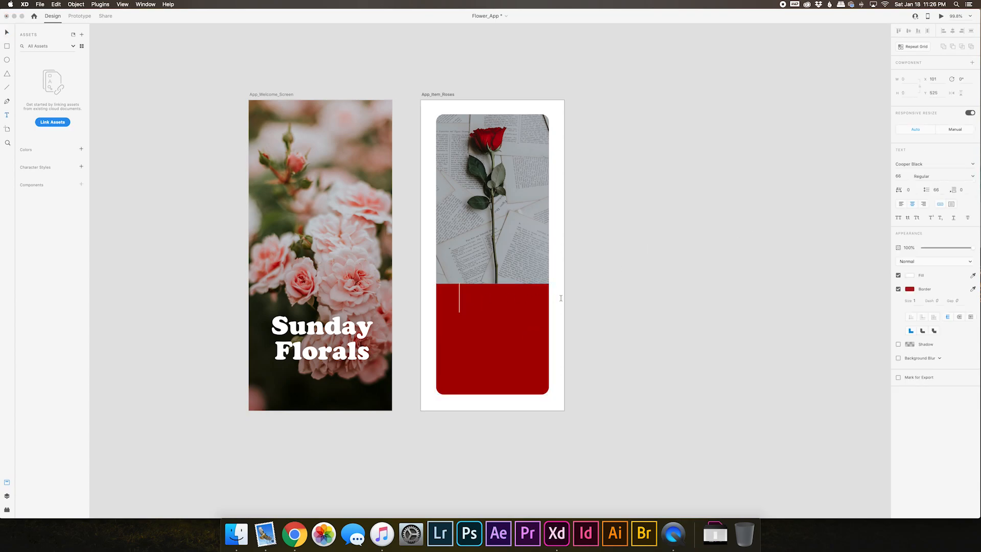
{"action": "type", "text": "Red Roses"}
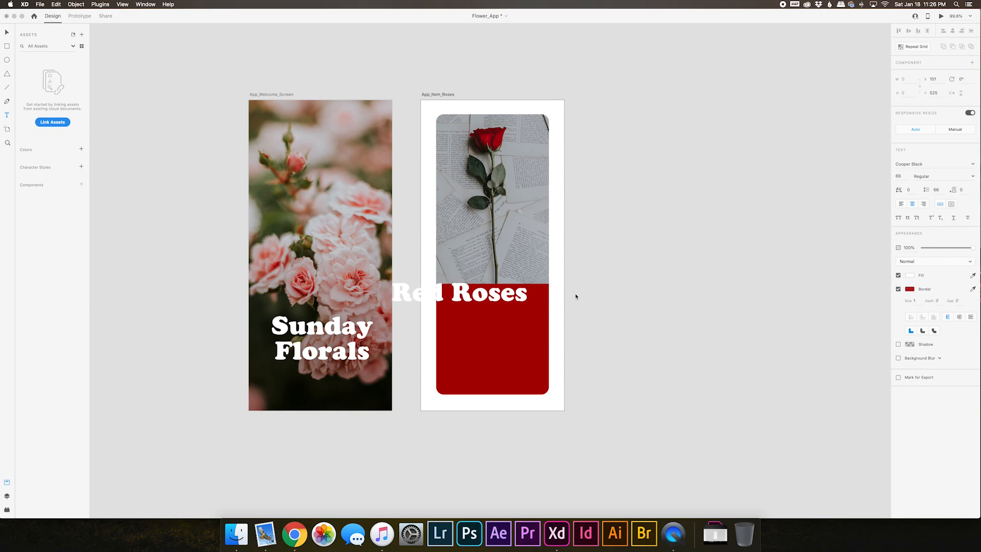
{"action": "key", "text": "Escape"}
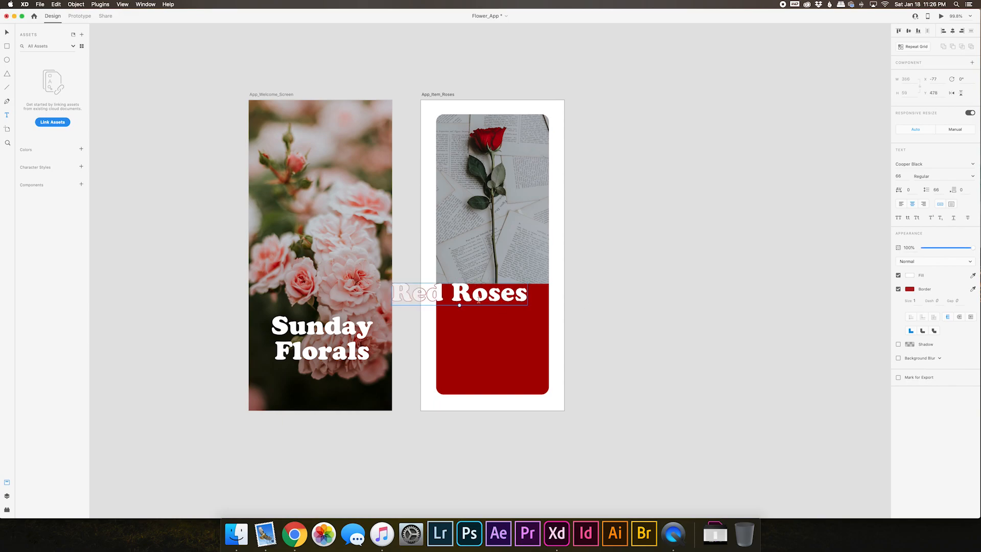
{"action": "left_click", "coordinate": [646, 307]}
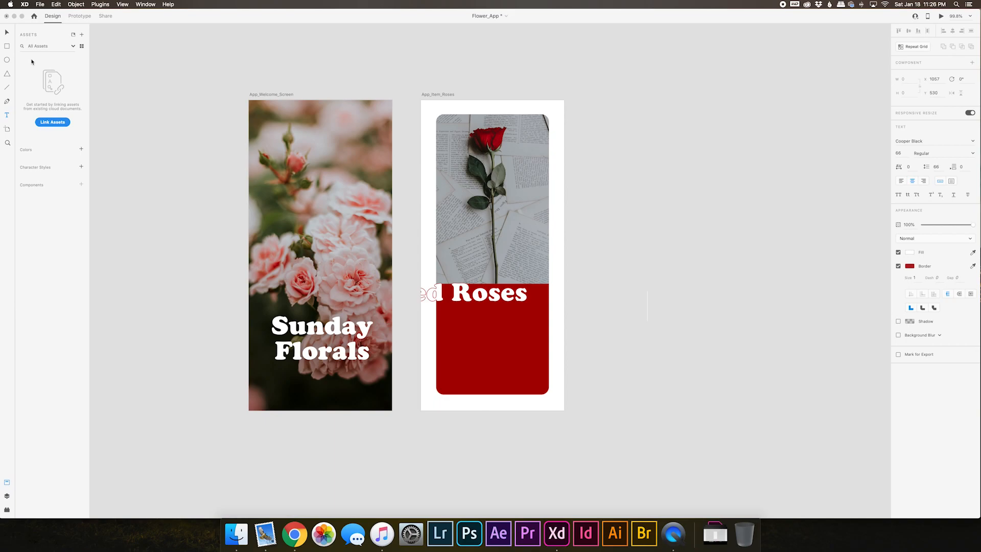
Step: Remove the title's border, reduce it to size 30 and centre it near the upper edge of the red panel
{"action": "left_click", "coordinate": [7, 32]}
{"action": "left_click", "coordinate": [898, 290]}
{"action": "left_click_drag", "start_coordinate": [451, 300], "coordinate": [509, 297]}
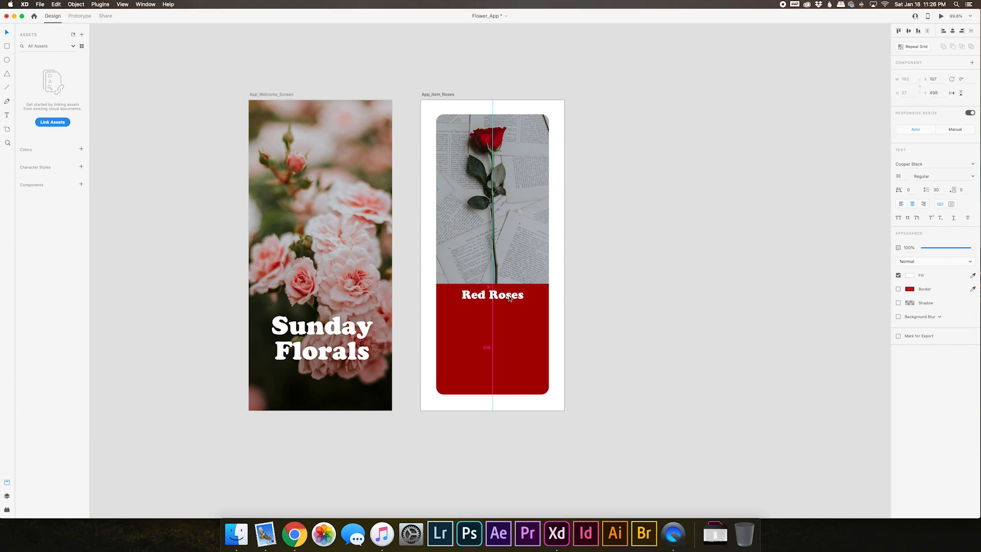
{"action": "left_click_drag", "start_coordinate": [509, 299], "coordinate": [509, 301]}
{"action": "left_click_drag", "start_coordinate": [509, 297], "coordinate": [509, 299]}
{"action": "key", "text": "Escape"}
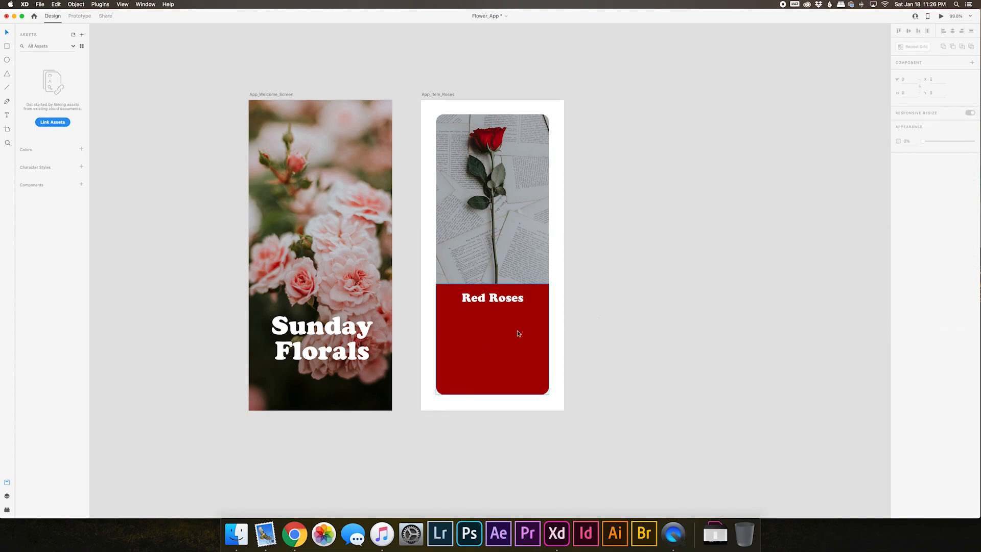
Step: Add a "Description" line in Poppins at about size 19 centred below the title, and shift both texts slightly down
{"action": "key", "text": "t"}
{"action": "left_click", "coordinate": [457, 321]}
{"action": "left_click", "coordinate": [909, 164]}
{"action": "type", "text": "Pop"}
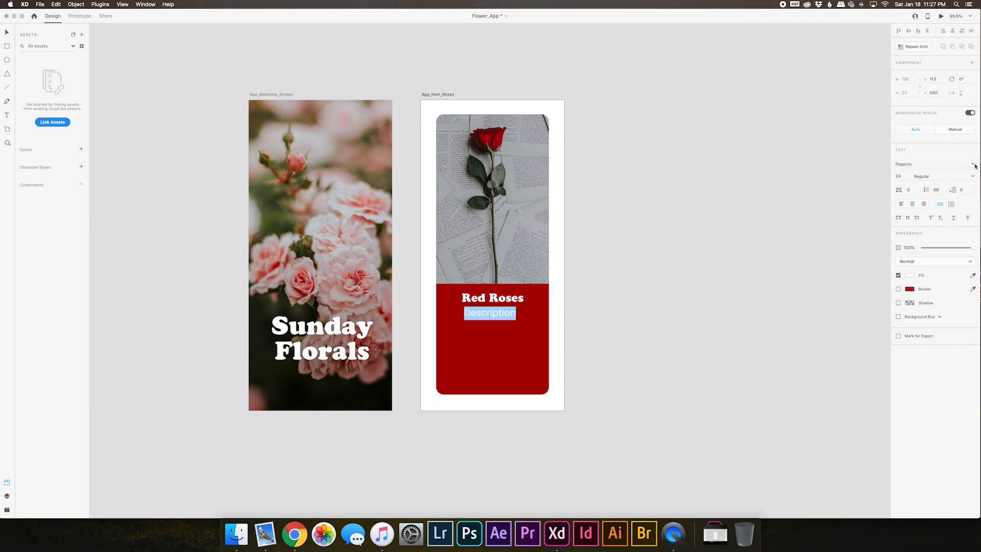
{"action": "key", "text": "Escape"}
{"action": "left_click_drag", "start_coordinate": [490, 320], "coordinate": [503, 319]}
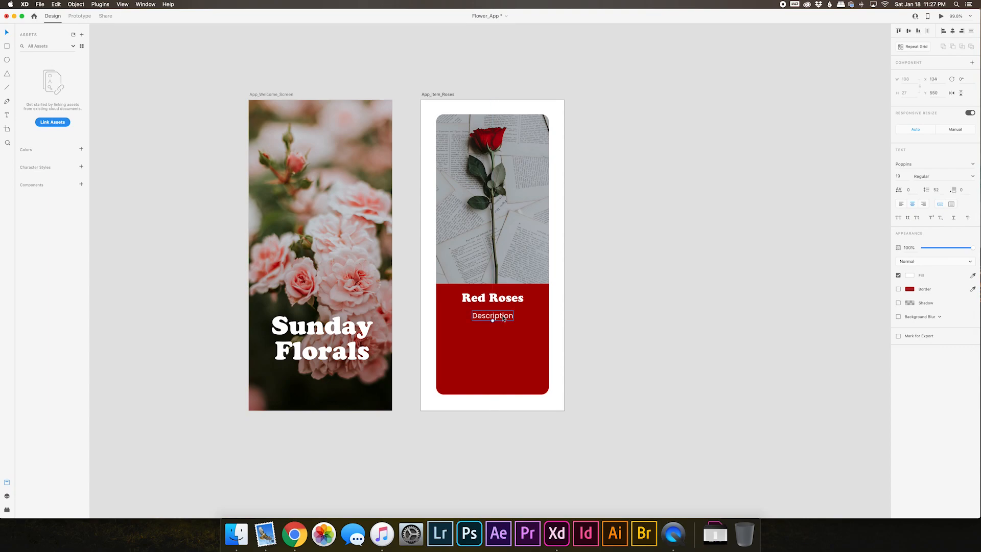
{"action": "left_click", "coordinate": [507, 298], "text": "shift"}
{"action": "left_click_drag", "start_coordinate": [503, 299], "coordinate": [502, 305]}
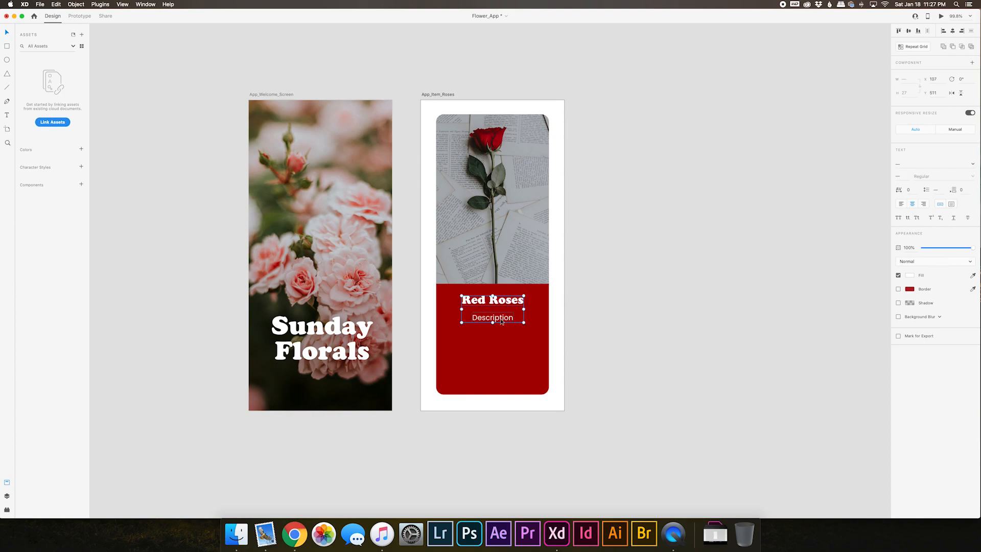
Step: Replace the placeholder description with "One single stemmed red rose", broken onto a second line after "stemmed"
{"action": "double_click", "coordinate": [501, 317]}
{"action": "type", "text": "One s"}
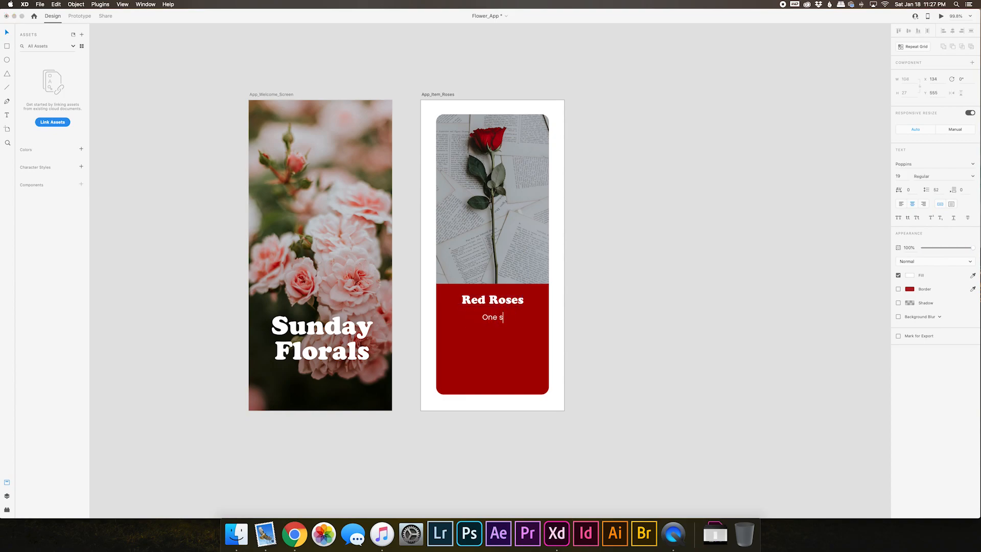
{"action": "type", "text": "ingle stemmed"}
{"action": "key", "text": "Return"}
{"action": "type", "text": "red rose"}
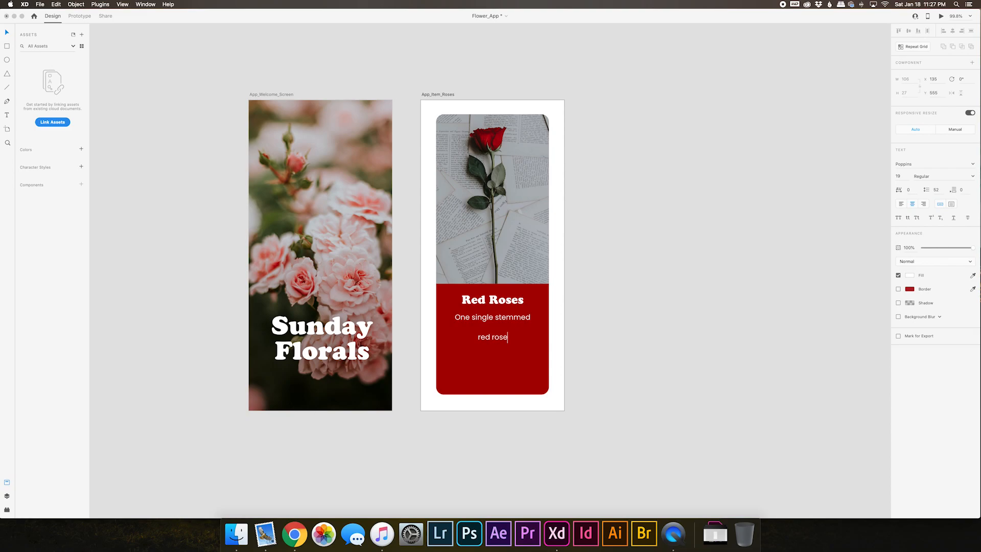
{"action": "key", "text": "Escape"}
Step: Set the description's line spacing to 22 and left-align its text
{"action": "left_click", "coordinate": [898, 176]}
{"action": "key", "text": "BackSpace"}
{"action": "key", "text": "Tab"}
{"action": "key", "text": "Tab"}
{"action": "key", "text": "Tab"}
{"action": "type", "text": "22"}
{"action": "key", "text": "Return"}
{"action": "key", "text": "Escape"}
Step: Move the "Red Roses" title and the description to a shared left margin at X 70 in the red panel
{"action": "left_click", "coordinate": [477, 305], "text": "shift"}
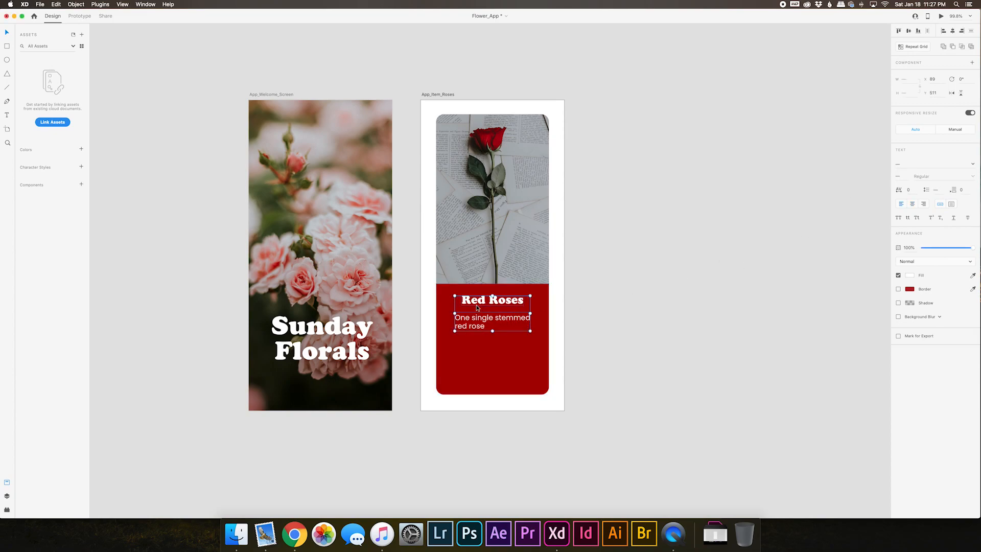
{"action": "left_click", "coordinate": [688, 313]}
{"action": "left_click_drag", "start_coordinate": [475, 303], "coordinate": [456, 324]}
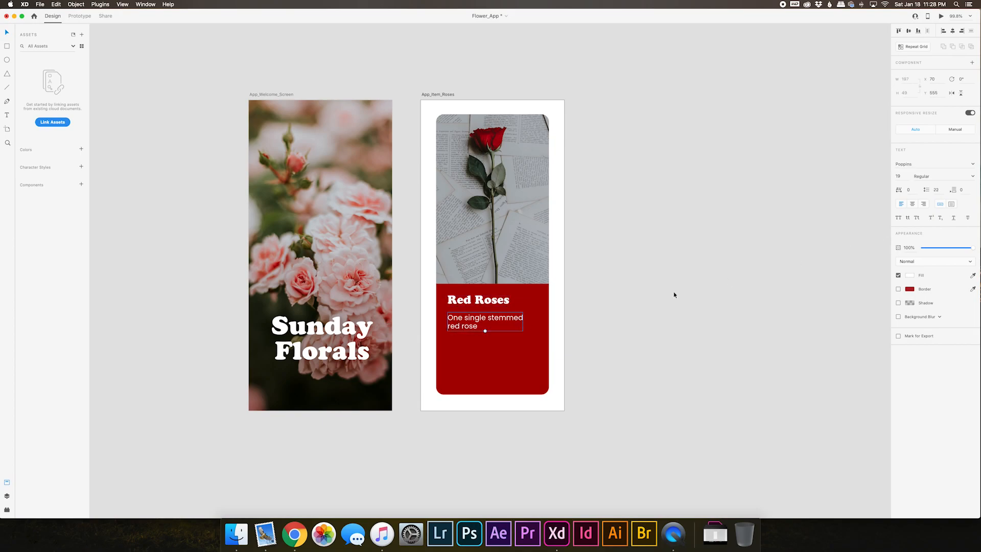
Step: Extend the description with "for your signfificant other", continuing onto a third line
{"action": "double_click", "coordinate": [477, 328]}
{"action": "left_click", "coordinate": [499, 325]}
{"action": "type", "text": "for y"}
{"action": "type", "text": "our signa"}
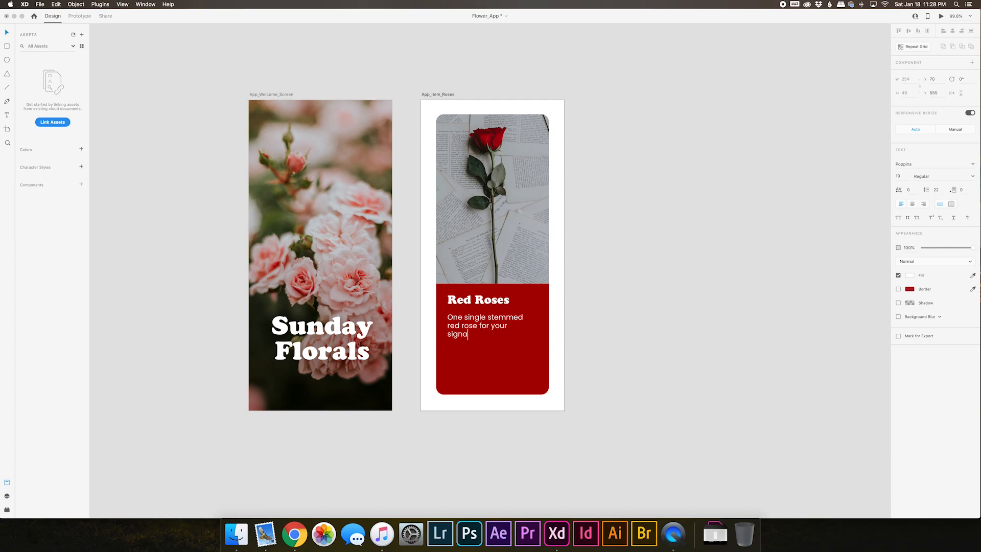
{"action": "key", "text": "BackSpace"}
{"action": "type", "text": "fifican t"}
{"action": "type", "text": "t other"}
{"action": "key", "text": "Escape"}
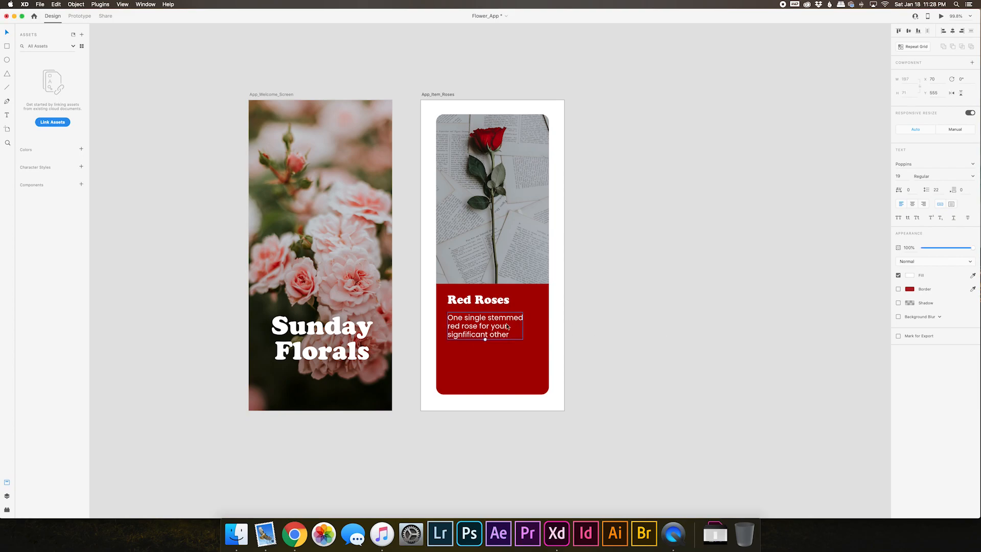
Step: Increase the description's line spacing to 25
{"action": "left_click", "coordinate": [936, 190]}
{"action": "key", "text": "Up"}
{"action": "key", "text": "Up"}
{"action": "key", "text": "Up"}
{"action": "key", "text": "Up"}
{"action": "key", "text": "Up"}
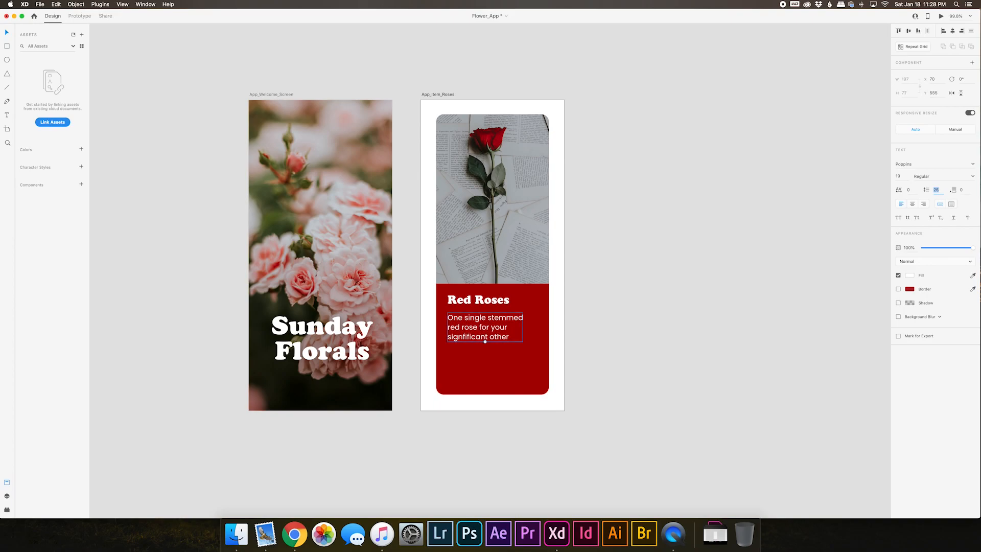
{"action": "left_click", "coordinate": [712, 255]}
Step: Draw a button rectangle about 231 by 47 below the description, aligned with the text's left margin
{"action": "scroll", "coordinate": [712, 255], "scroll_direction": "up", "scroll_amount": 1}
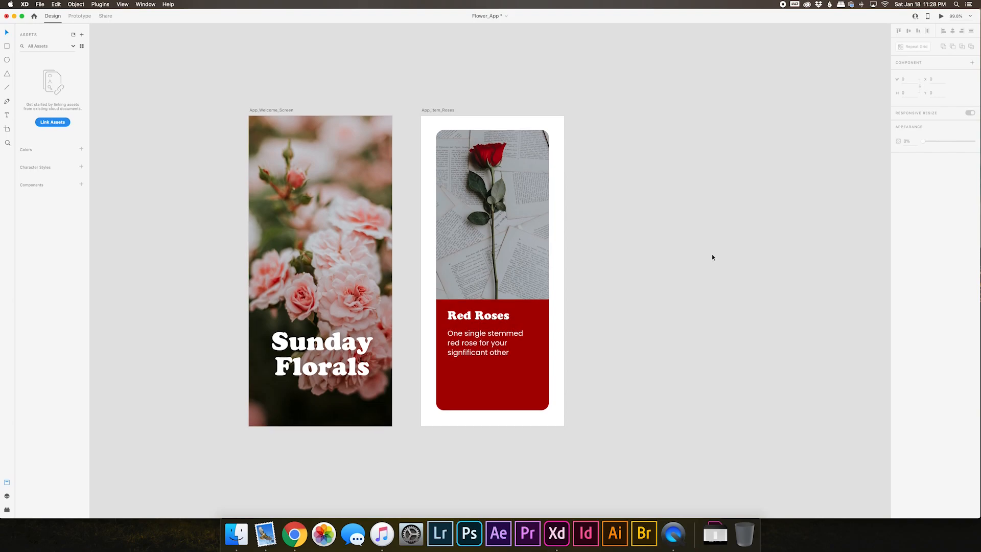
{"action": "scroll", "coordinate": [712, 255], "scroll_direction": "down", "scroll_amount": 2}
{"action": "left_click", "coordinate": [7, 46]}
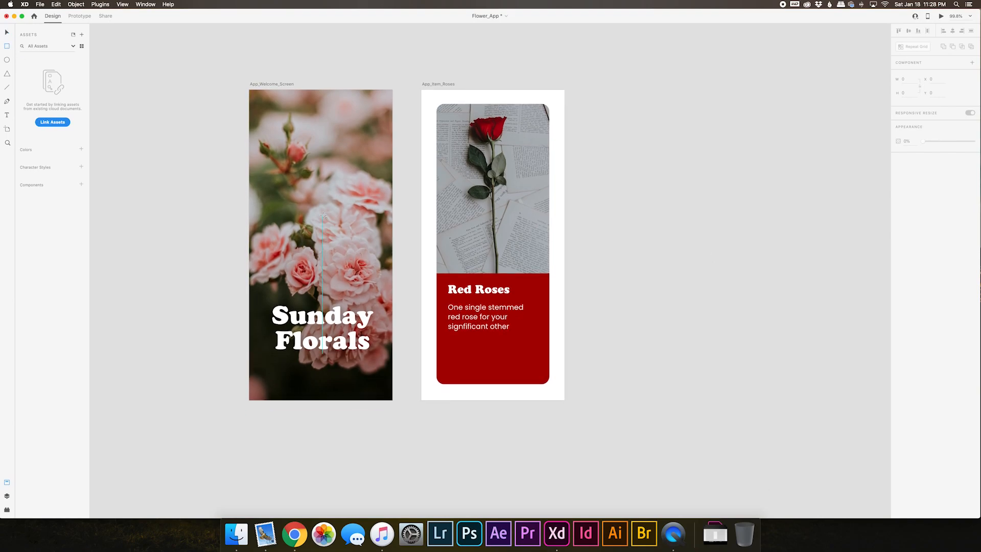
{"action": "left_click", "coordinate": [448, 343]}
{"action": "left_click_drag", "start_coordinate": [474, 350], "coordinate": [528, 350]}
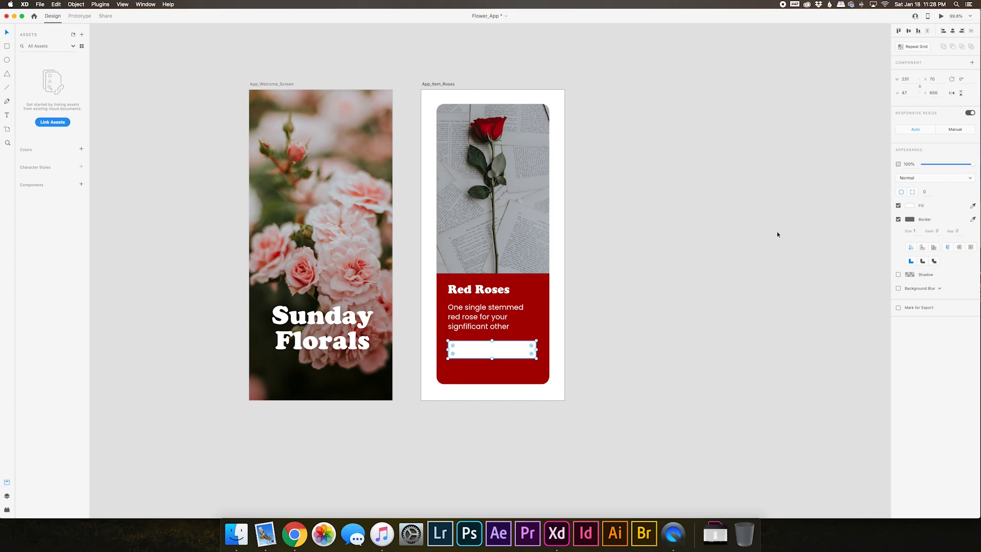
Step: Fill the button with a pink sampled from the welcome screen's roses, brightened to a light salmon pink
{"action": "left_click", "coordinate": [909, 205]}
{"action": "left_click", "coordinate": [894, 236]}
{"action": "left_click", "coordinate": [303, 278]}
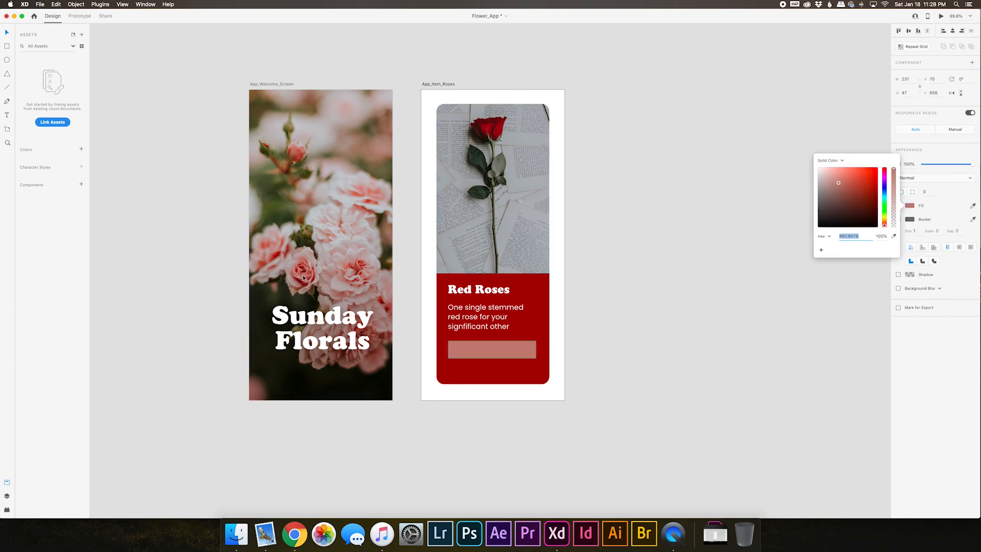
{"action": "left_click", "coordinate": [894, 236]}
{"action": "left_click", "coordinate": [298, 158]}
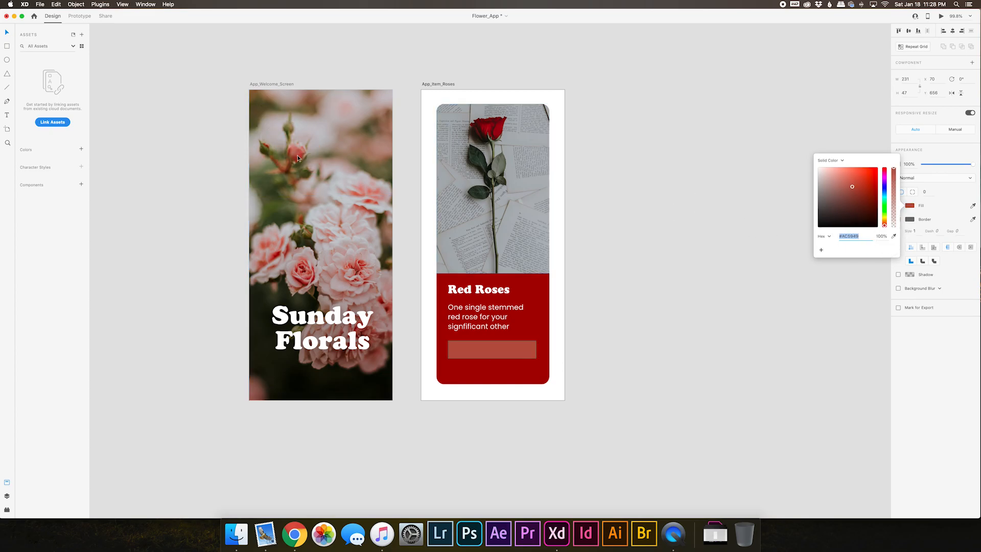
{"action": "left_click", "coordinate": [337, 281]}
{"action": "left_click", "coordinate": [893, 236]}
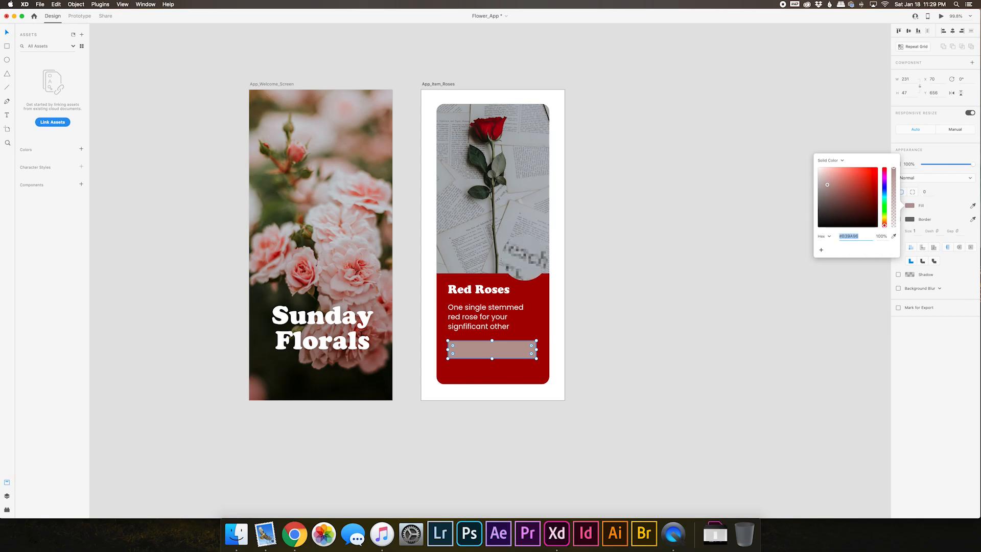
{"action": "left_click", "coordinate": [304, 274]}
{"action": "left_click_drag", "start_coordinate": [842, 187], "coordinate": [837, 166]}
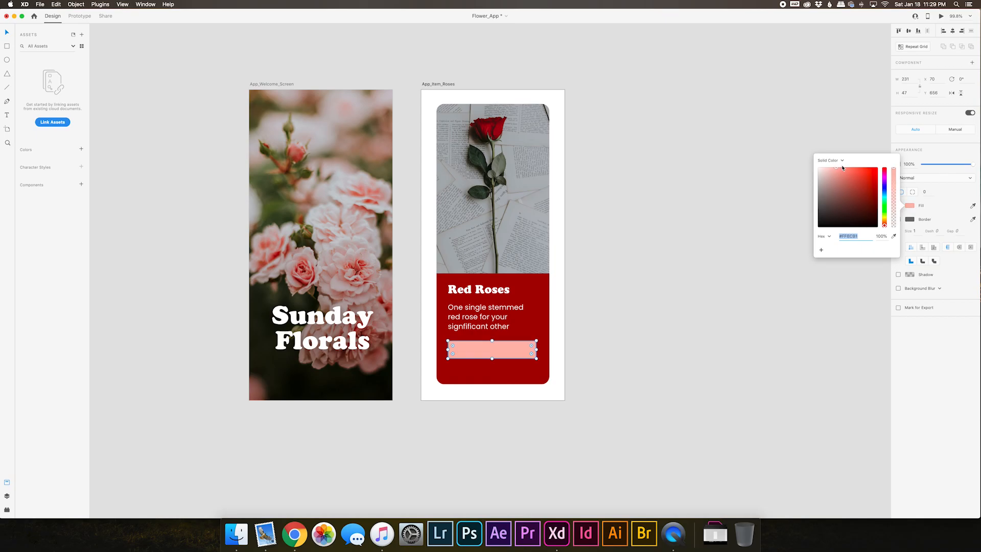
Step: Remove the pink button's border and fully round its corners
{"action": "left_click", "coordinate": [936, 231]}
{"action": "left_click", "coordinate": [899, 219]}
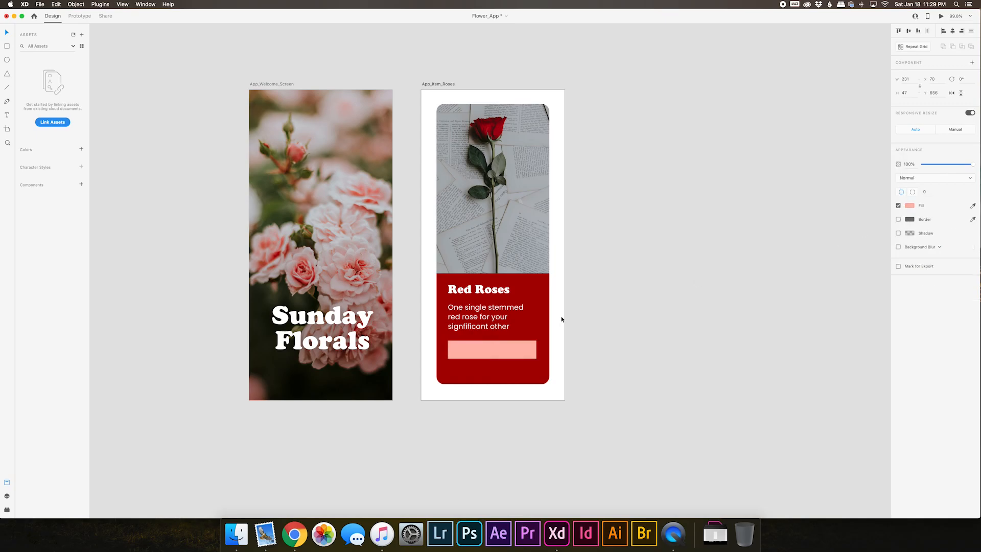
{"action": "left_click_drag", "start_coordinate": [453, 346], "coordinate": [455, 348]}
{"action": "left_click", "coordinate": [604, 336]}
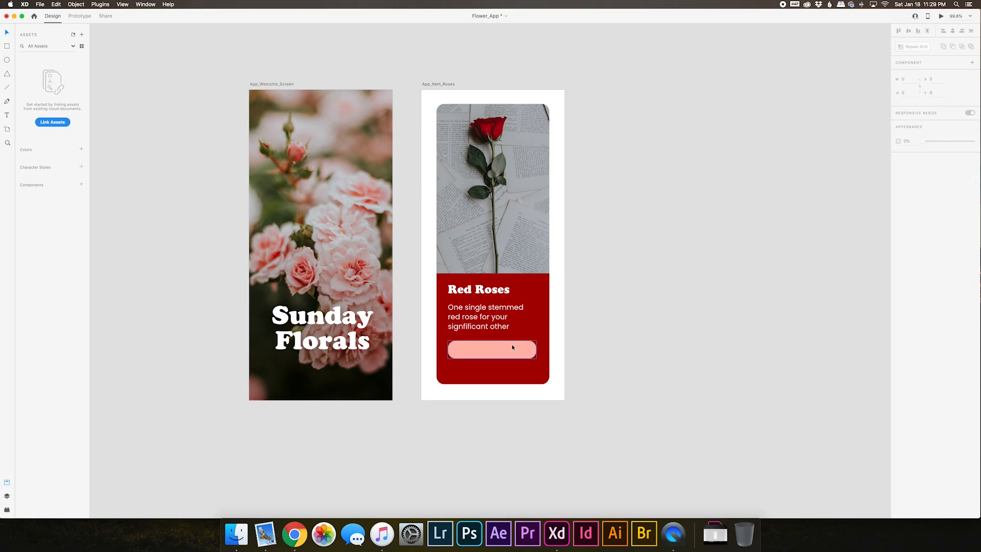
Step: Add an "Order" text label and center it on the pink button
{"action": "left_click", "coordinate": [504, 347]}
{"action": "key", "text": "t"}
{"action": "left_click", "coordinate": [482, 350]}
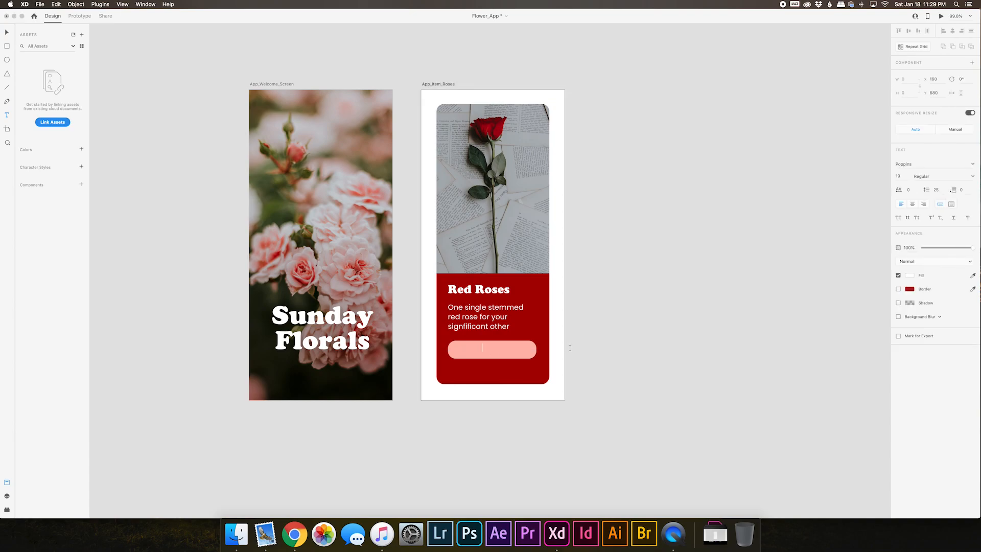
{"action": "type", "text": "qrder"}
{"action": "key", "text": "Escape"}
{"action": "left_click_drag", "start_coordinate": [493, 351], "coordinate": [493, 354]}
Step: Set the "Order" label's font weight to Bold
{"action": "left_click", "coordinate": [922, 176]}
{"action": "type", "text": "Bold"}
{"action": "key", "text": "Return"}
{"action": "left_click", "coordinate": [969, 176]}
{"action": "left_click", "coordinate": [930, 239]}
Step: Color the "Order" label with the dark red sampled from the card's panel
{"action": "left_click", "coordinate": [909, 275]}
{"action": "left_click_drag", "start_coordinate": [838, 284], "coordinate": [794, 310]}
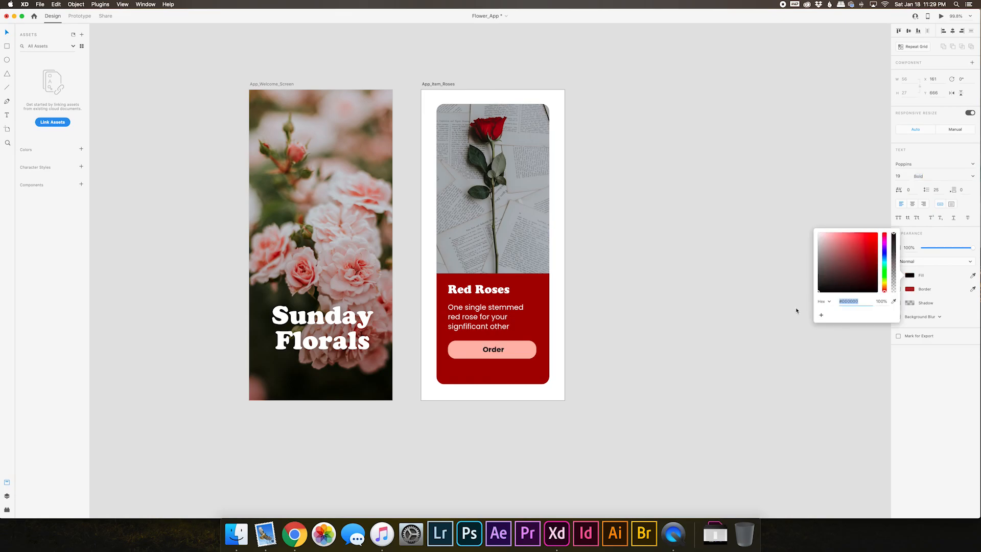
{"action": "left_click_drag", "start_coordinate": [796, 307], "coordinate": [797, 211]}
{"action": "key", "text": "BackSpace"}
{"action": "left_click", "coordinate": [894, 302]}
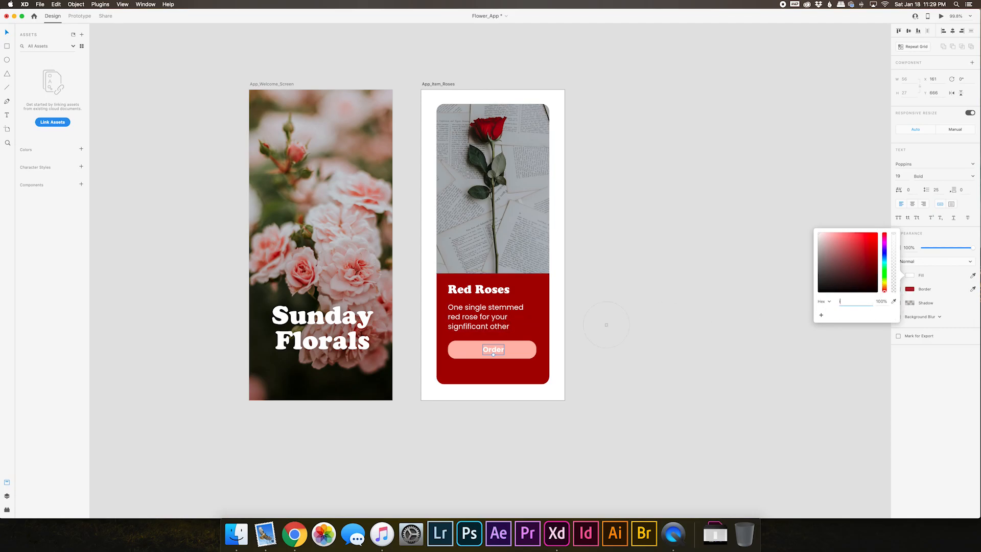
{"action": "left_click", "coordinate": [543, 325]}
Step: Enlarge the "Order" label to size 21, keeping it centered on the button
{"action": "left_click", "coordinate": [493, 352]}
{"action": "left_click_drag", "start_coordinate": [494, 356], "coordinate": [498, 353]}
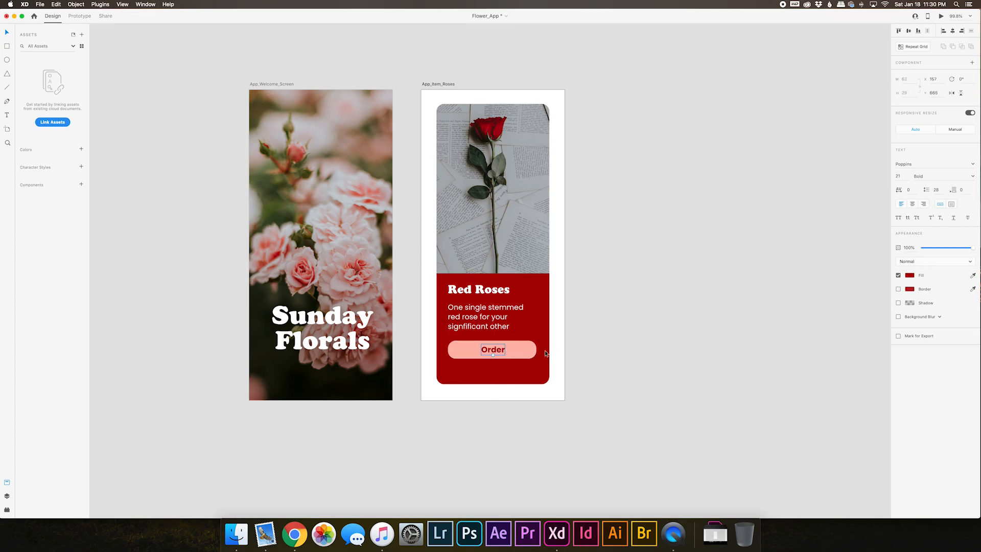
{"action": "left_click", "coordinate": [619, 352]}
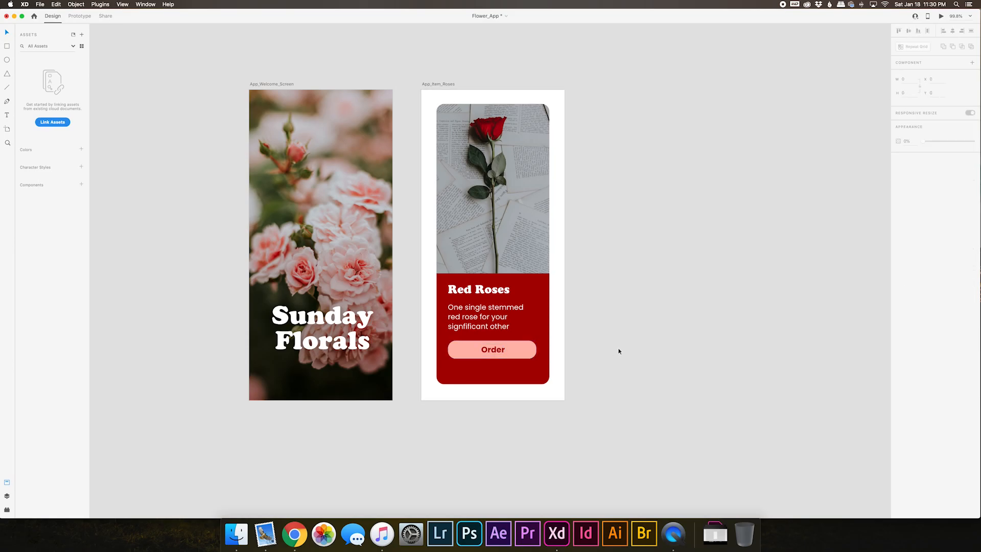
Step: Enlarge the rose photo inside its frame and shift it slightly down so the rose sits lower
{"action": "double_click", "coordinate": [497, 234]}
{"action": "left_click_drag", "start_coordinate": [609, 378], "coordinate": [633, 425]}
{"action": "left_click_drag", "start_coordinate": [517, 234], "coordinate": [520, 247]}
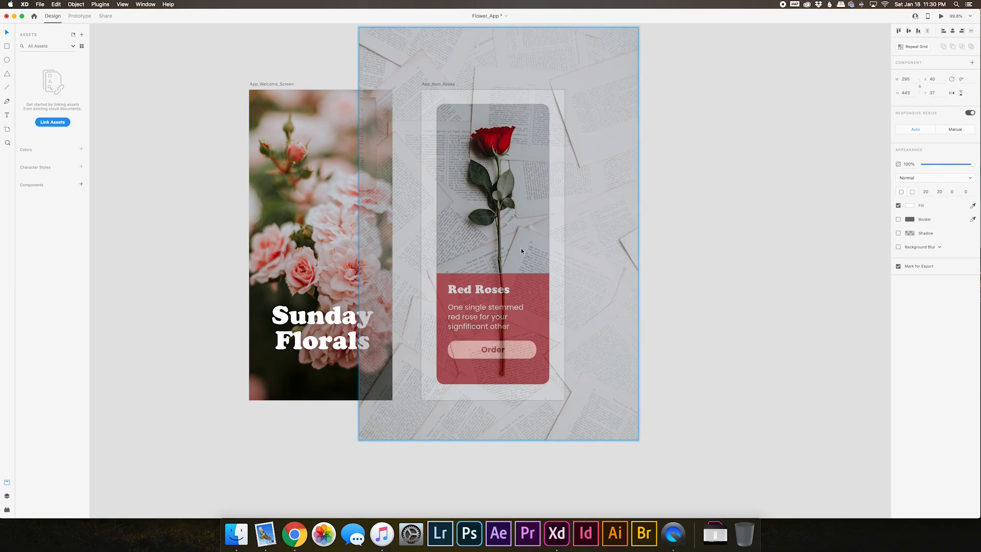
{"action": "left_click", "coordinate": [717, 254]}
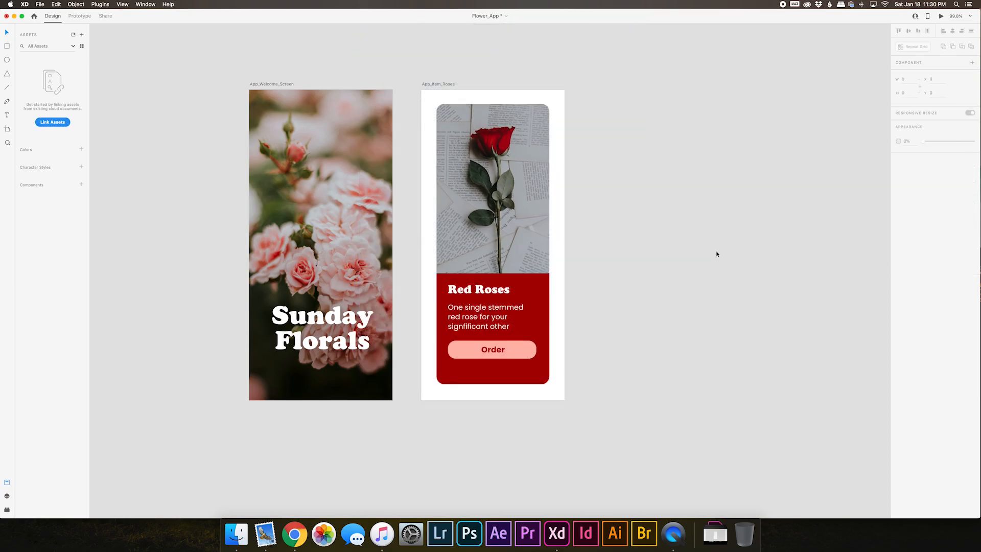
Step: Draw a 375 by 812 rectangle covering the whole App_Item_Roses artboard and send it behind the card
{"action": "key", "text": "r"}
{"action": "mouse_move", "coordinate": [422, 90]}
{"action": "left_mouse_down"}
{"action": "mouse_move", "coordinate": [530, 254]}
{"action": "mouse_move", "coordinate": [564, 400]}
{"action": "left_mouse_up"}
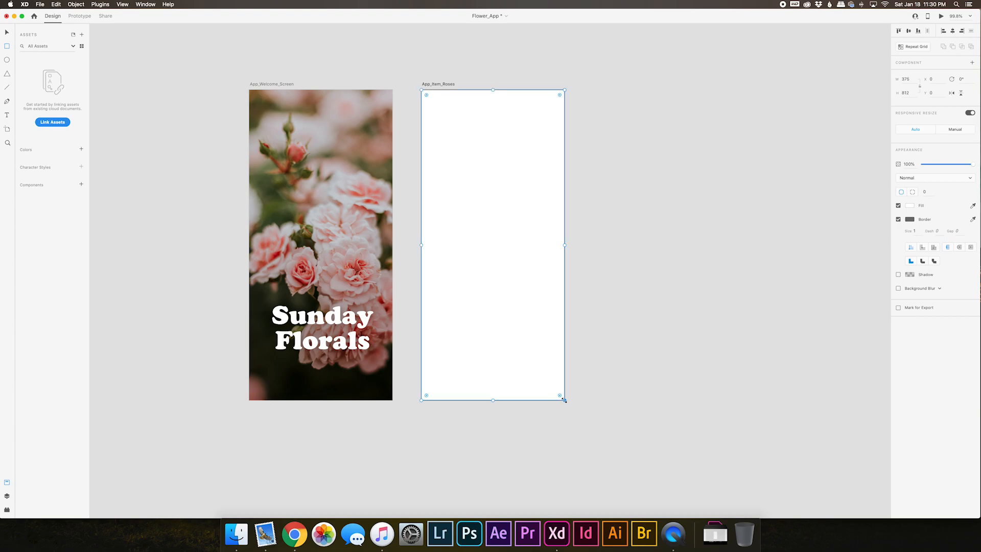
{"action": "key", "text": "super+shift+bracketleft"}
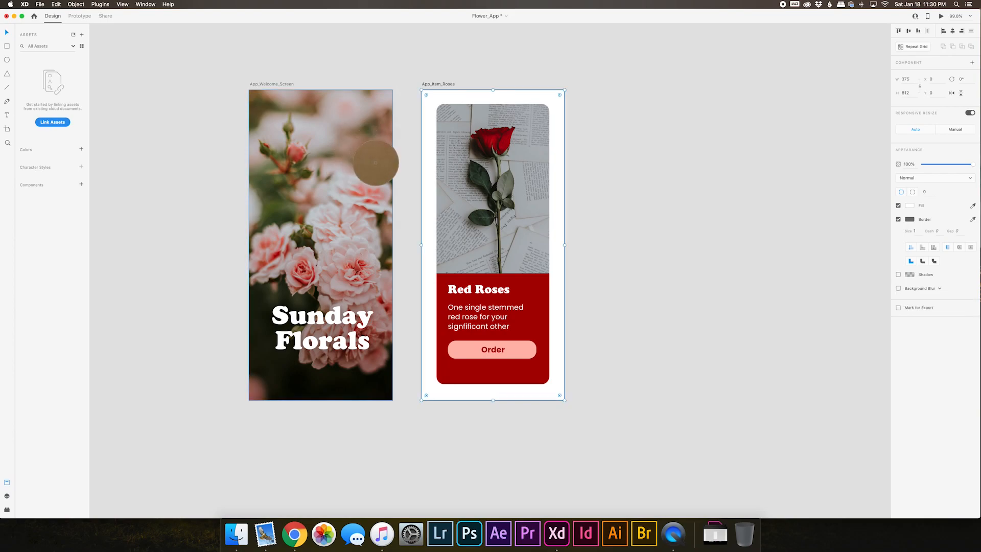
Step: Fill the background rectangle with a dark green sampled from the rose's leaf, made slightly lighter and grayer, and remove its border
{"action": "left_click", "coordinate": [476, 176]}
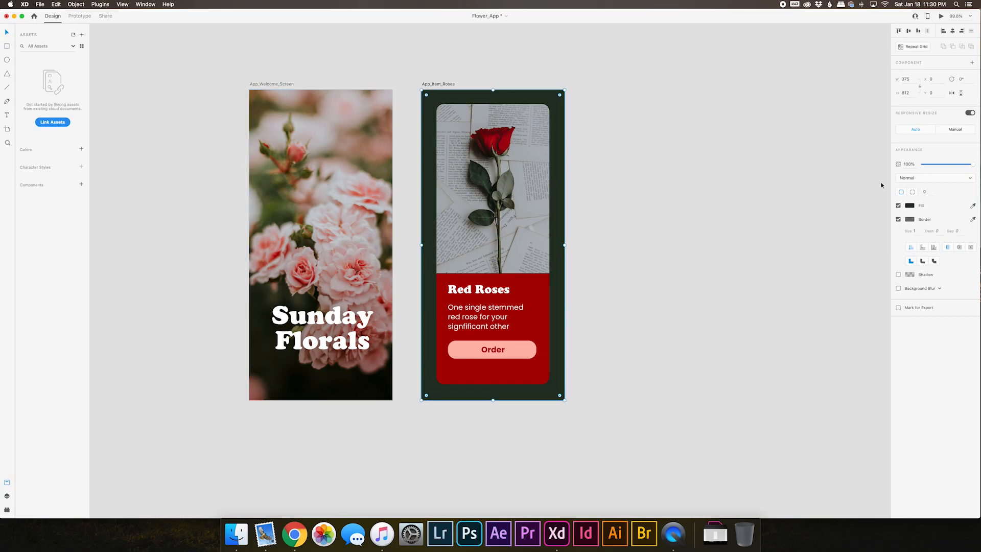
{"action": "left_click", "coordinate": [909, 221]}
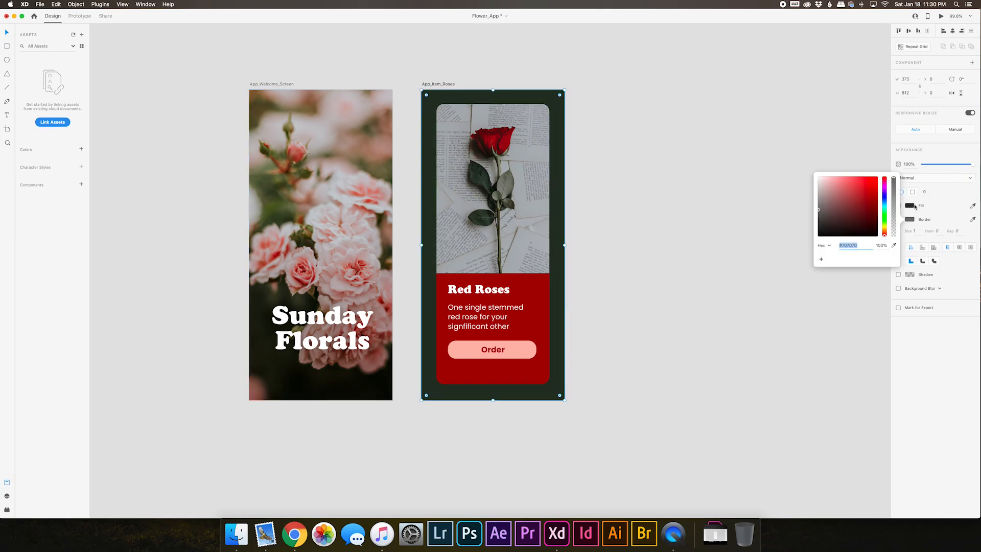
{"action": "left_click", "coordinate": [910, 206]}
{"action": "left_click_drag", "start_coordinate": [836, 215], "coordinate": [828, 217]}
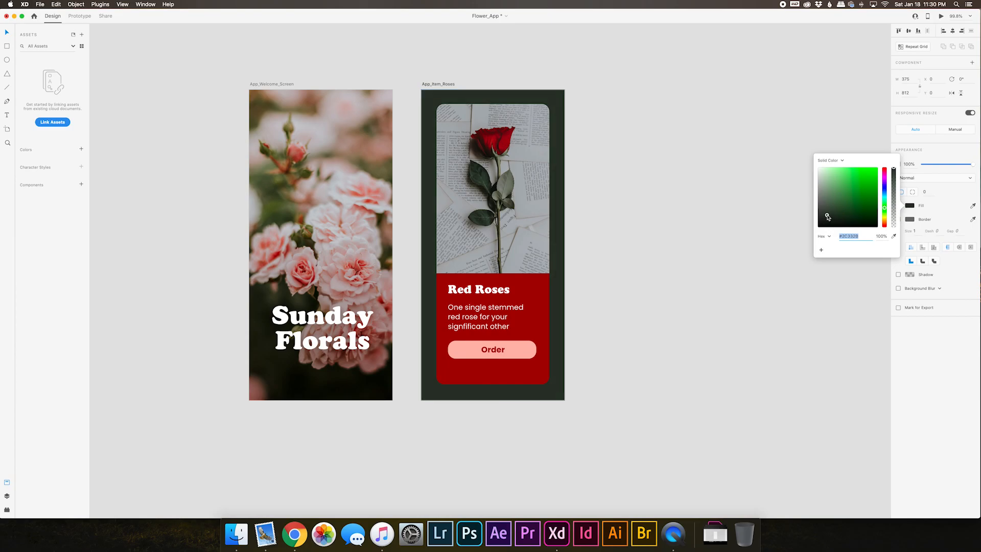
{"action": "left_click", "coordinate": [938, 213]}
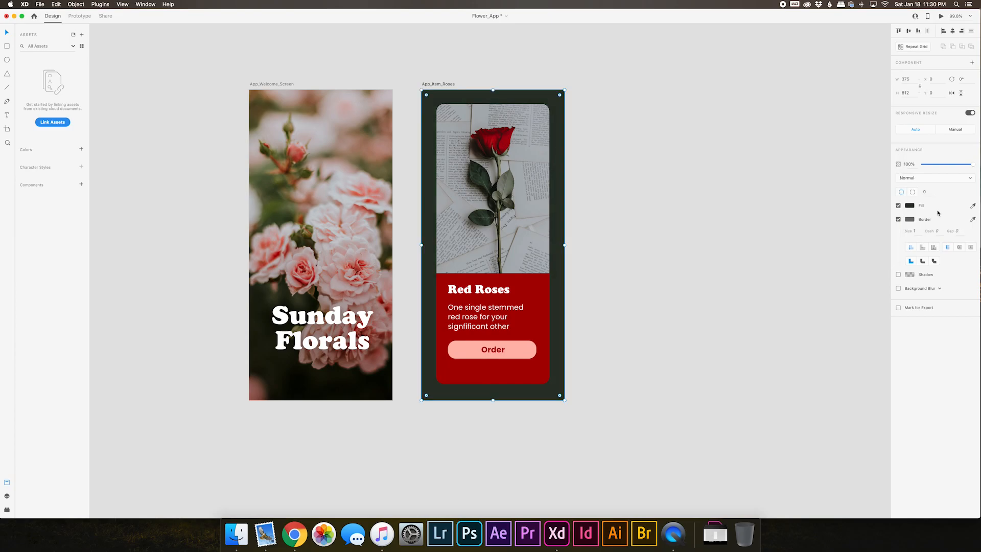
{"action": "left_click", "coordinate": [898, 220]}
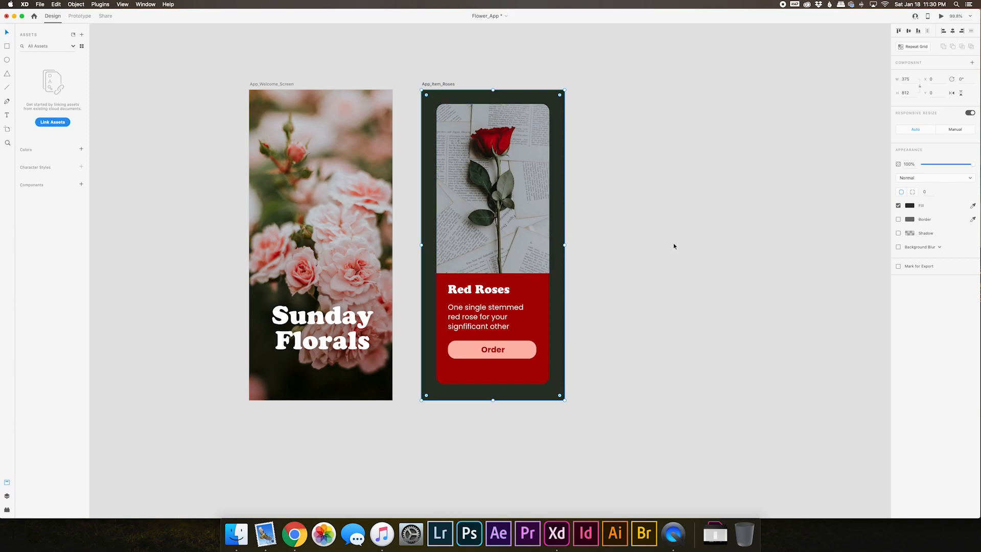
Step: Draw a borderless rectangle about 295 by 105 over the lower end of the rose photo
{"action": "left_click", "coordinate": [490, 254]}
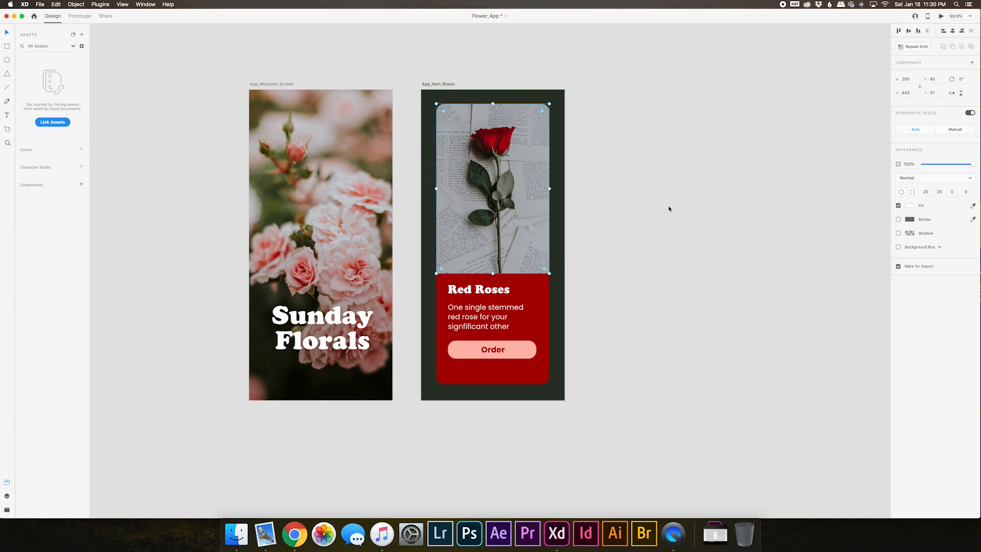
{"action": "key", "text": "Escape"}
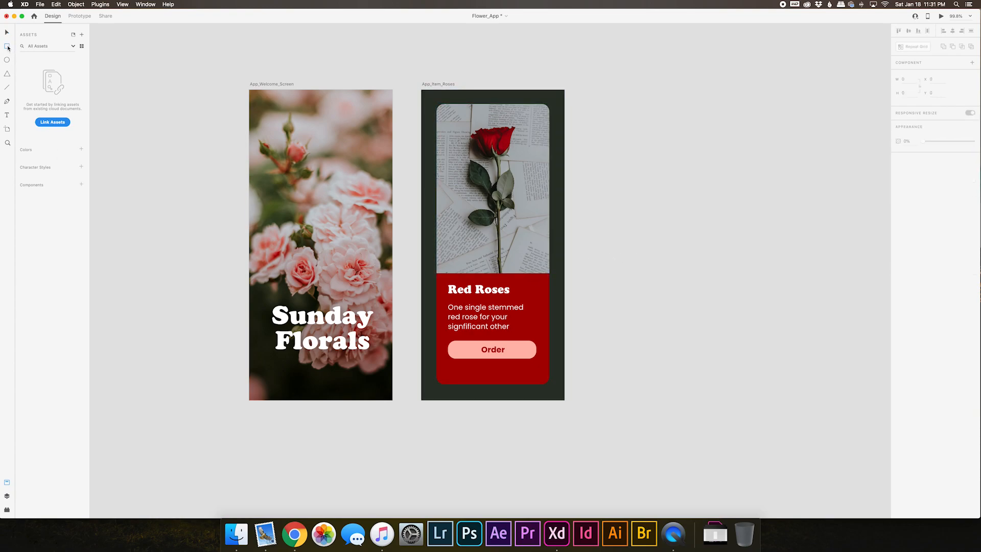
{"action": "mouse_move", "coordinate": [436, 274]}
{"action": "left_mouse_down"}
{"action": "mouse_move", "coordinate": [550, 241]}
{"action": "mouse_move", "coordinate": [549, 232]}
{"action": "left_mouse_up"}
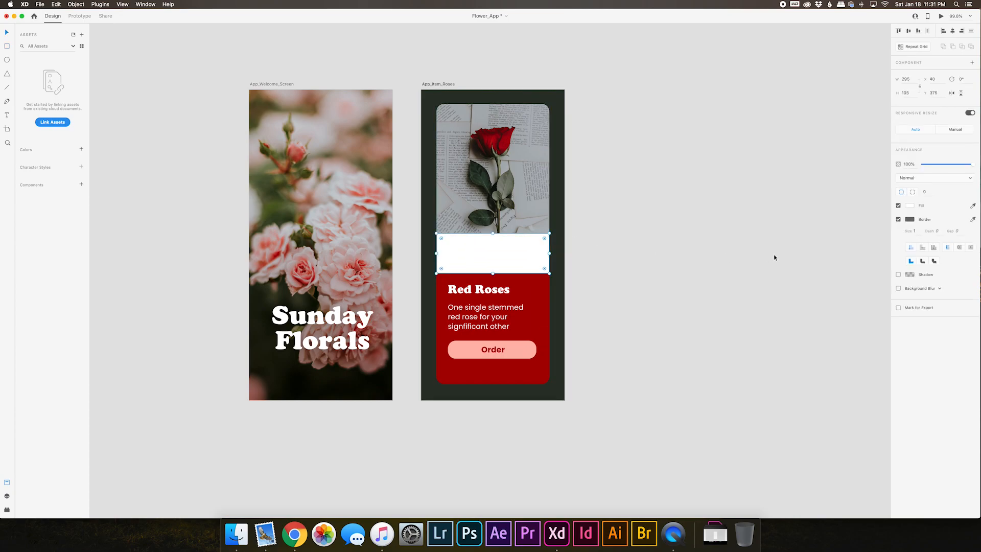
{"action": "left_click", "coordinate": [899, 220]}
Step: Give the rectangle over the photo a white-to-black linear gradient fill and the Multiply blend mode
{"action": "left_click", "coordinate": [910, 206]}
{"action": "left_click", "coordinate": [832, 160]}
{"action": "left_click", "coordinate": [835, 166]}
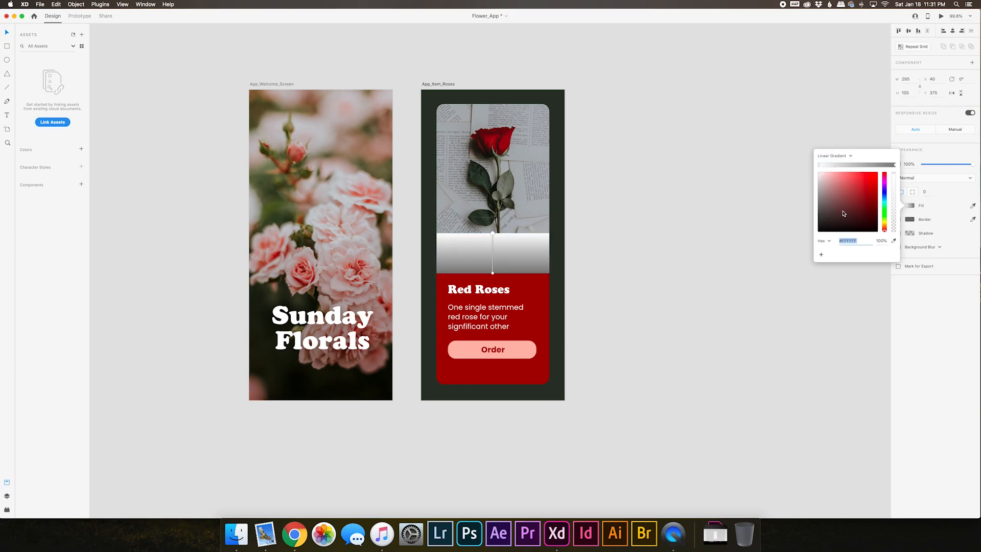
{"action": "left_click", "coordinate": [895, 165]}
{"action": "left_click_drag", "start_coordinate": [825, 210], "coordinate": [815, 254]}
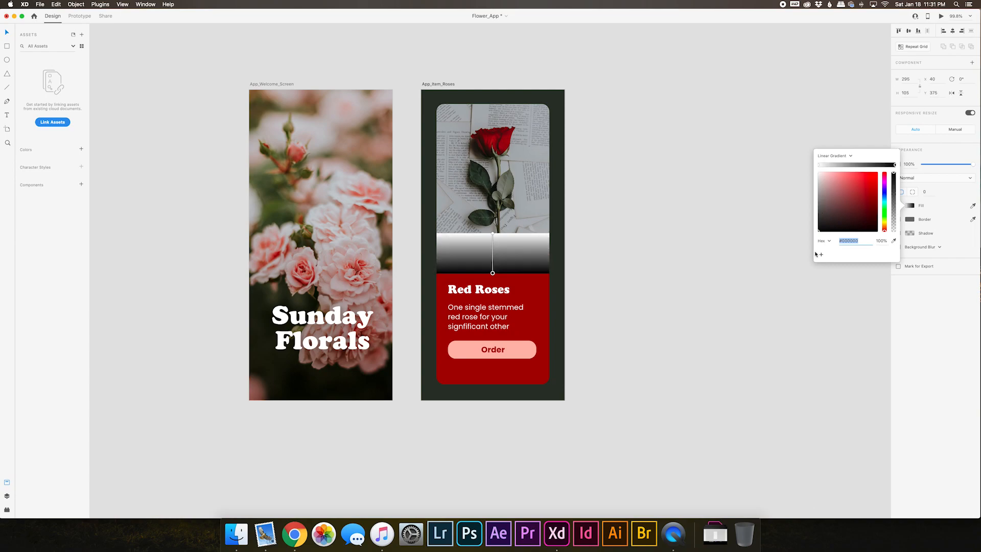
{"action": "left_click", "coordinate": [935, 178]}
{"action": "left_click", "coordinate": [917, 200]}
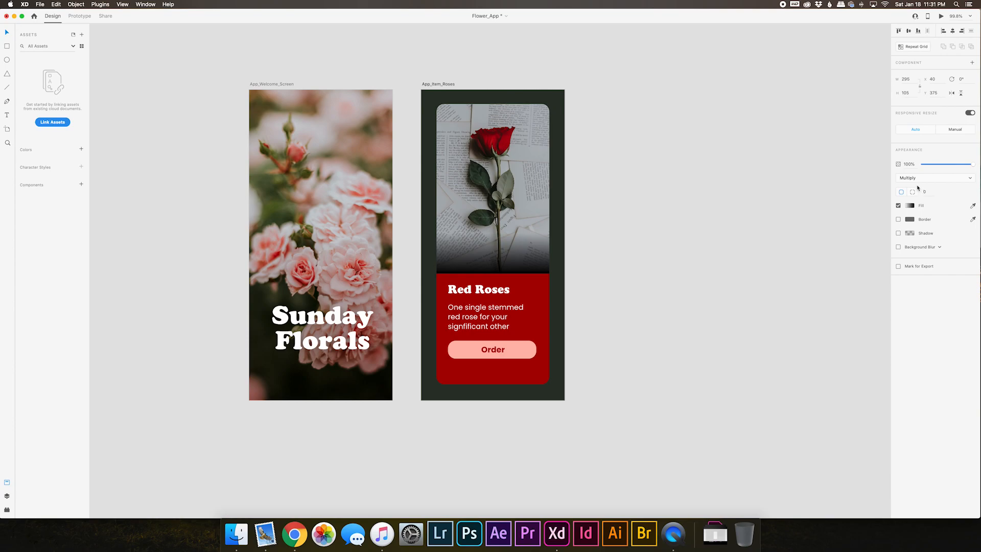
Step: Try the Darken and Overlay blend modes on the gradient rectangle and return it to Multiply
{"action": "left_click", "coordinate": [909, 180]}
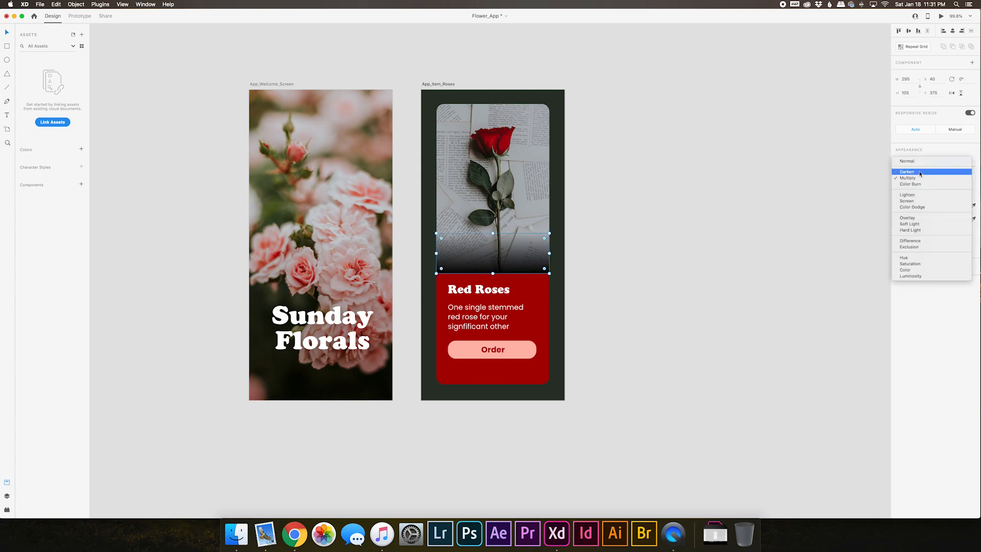
{"action": "left_click", "coordinate": [919, 173]}
{"action": "left_click", "coordinate": [920, 178]}
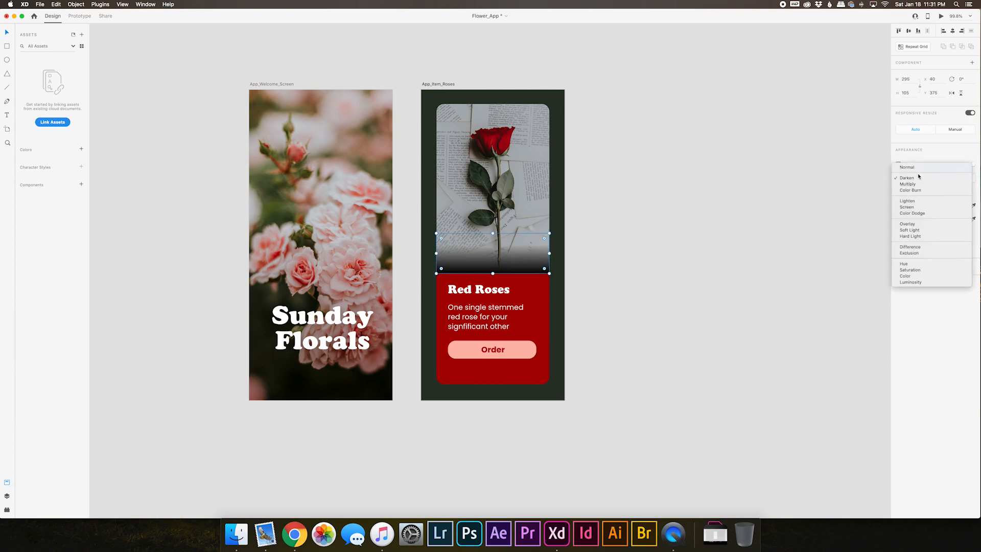
{"action": "left_click", "coordinate": [915, 225]}
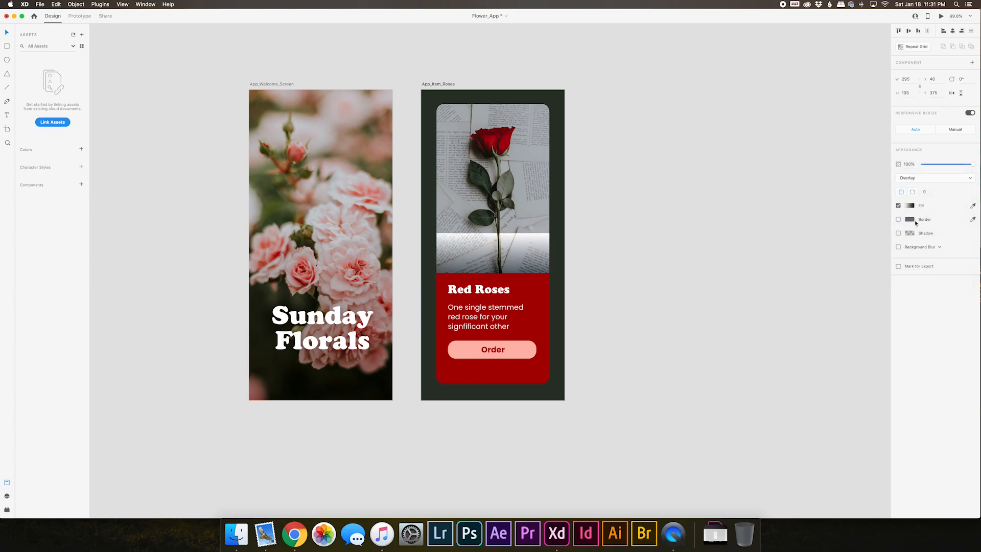
{"action": "left_click", "coordinate": [920, 178]}
{"action": "left_click", "coordinate": [920, 138]}
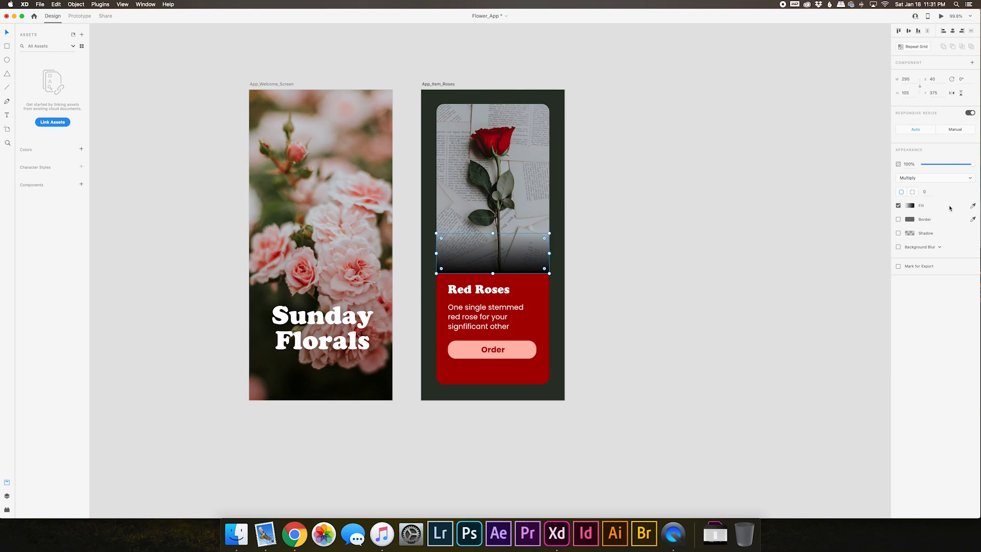
Step: Lower the gradient rectangle's opacity to about 45% and extend its upper edge higher over the rose photo
{"action": "mouse_move", "coordinate": [944, 165]}
{"action": "left_mouse_down"}
{"action": "mouse_move", "coordinate": [955, 165]}
{"action": "mouse_move", "coordinate": [946, 166]}
{"action": "left_mouse_up"}
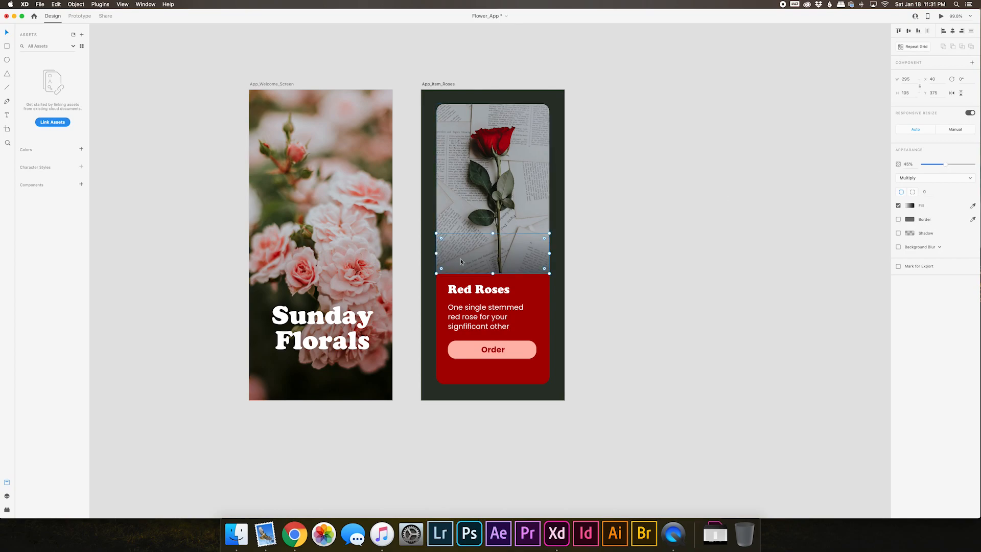
{"action": "left_click_drag", "start_coordinate": [493, 274], "coordinate": [493, 274]}
{"action": "left_click_drag", "start_coordinate": [493, 234], "coordinate": [493, 224]}
{"action": "left_click", "coordinate": [653, 284]}
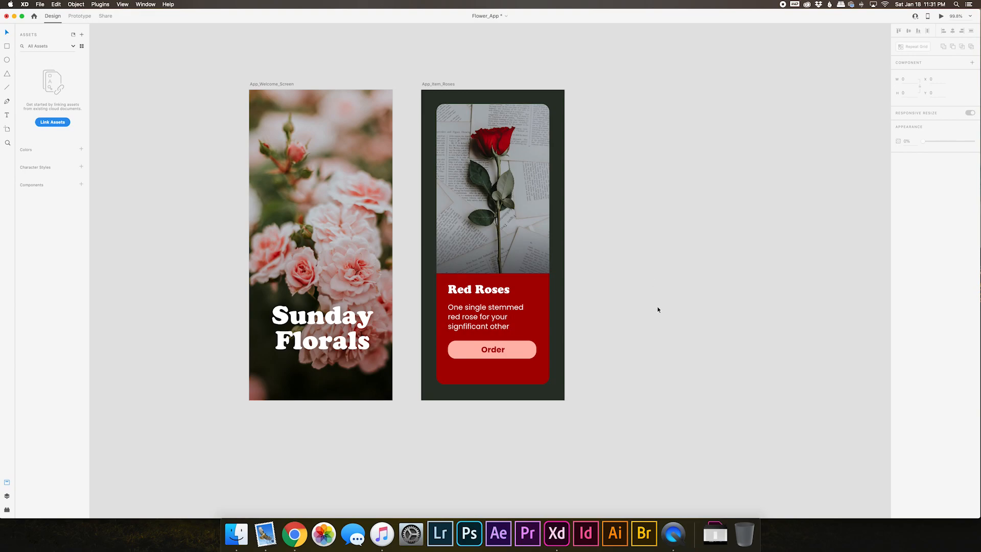
Step: Change the "Order" label's font to Cooper Black
{"action": "double_click", "coordinate": [497, 352]}
{"action": "left_click", "coordinate": [928, 166]}
{"action": "type", "text": "Copp"}
{"action": "key", "text": "BackSpace"}
{"action": "key", "text": "BackSpace"}
{"action": "key", "text": "BackSpace"}
{"action": "type", "text": "o"}
{"action": "key", "text": "Return"}
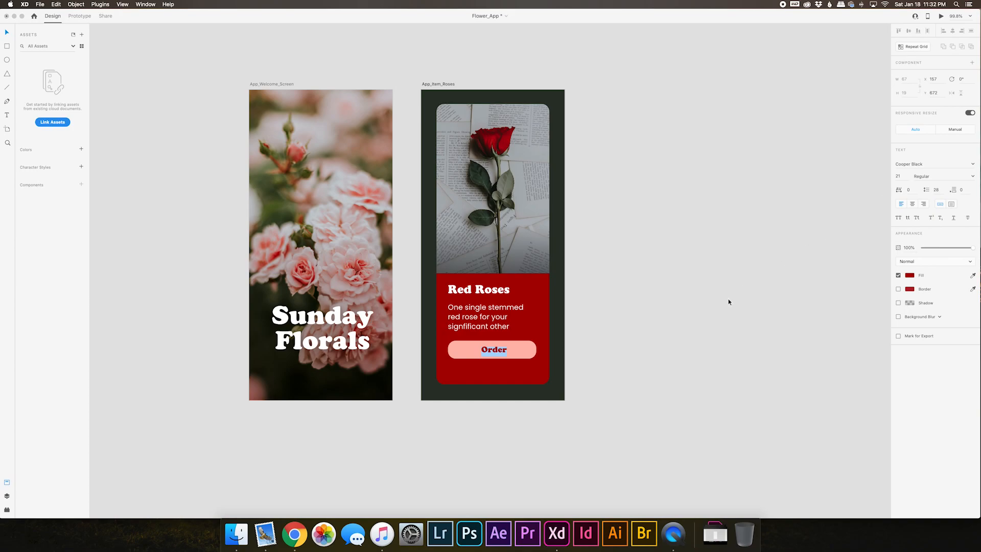
{"action": "left_click", "coordinate": [712, 360]}
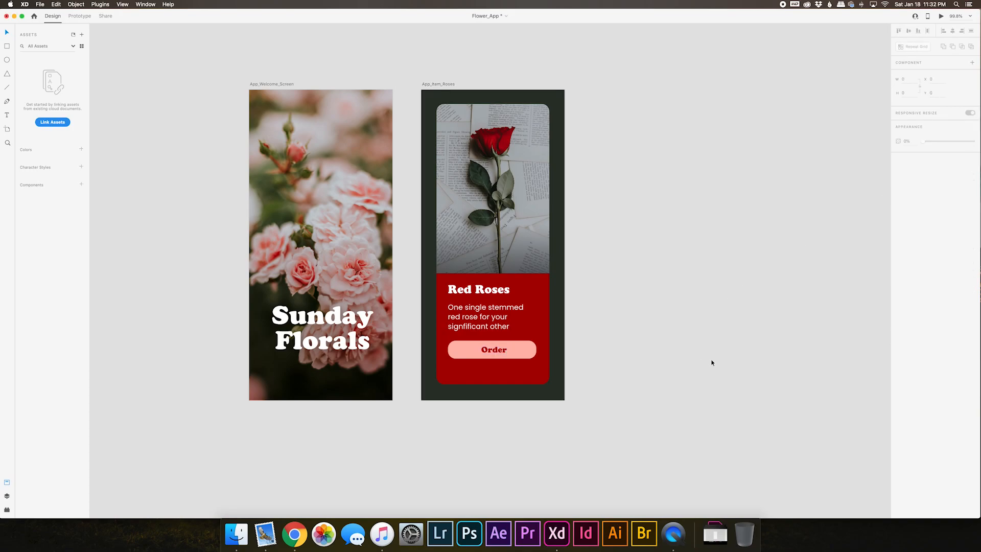
Step: Center-align the text of the "Red Roses" title and the description together
{"action": "left_click", "coordinate": [488, 318]}
{"action": "left_click", "coordinate": [488, 297], "text": "shift"}
{"action": "left_click", "coordinate": [912, 204]}
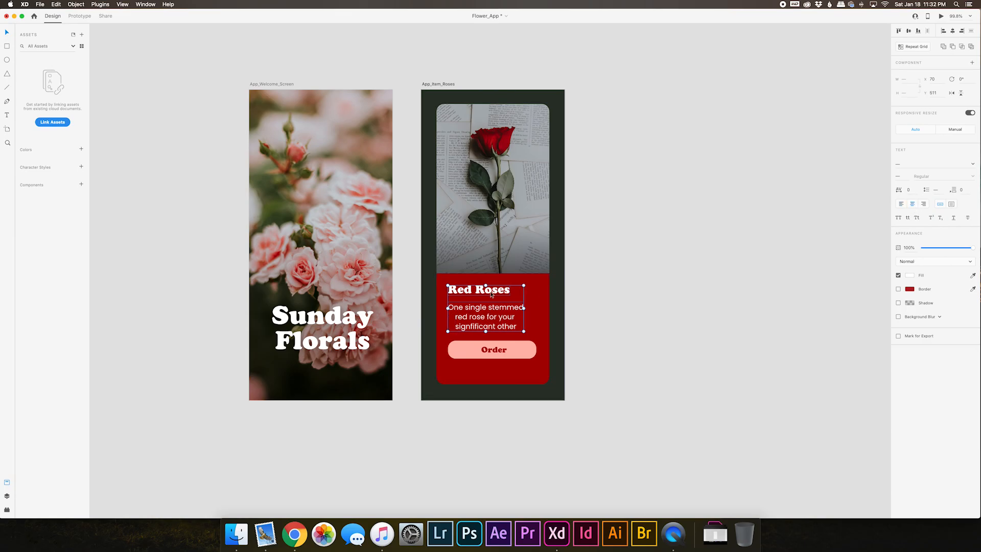
Step: Center the "Red Roses" title, description, Order label and button horizontally on the red card panel
{"action": "left_click_drag", "start_coordinate": [494, 295], "coordinate": [503, 295]}
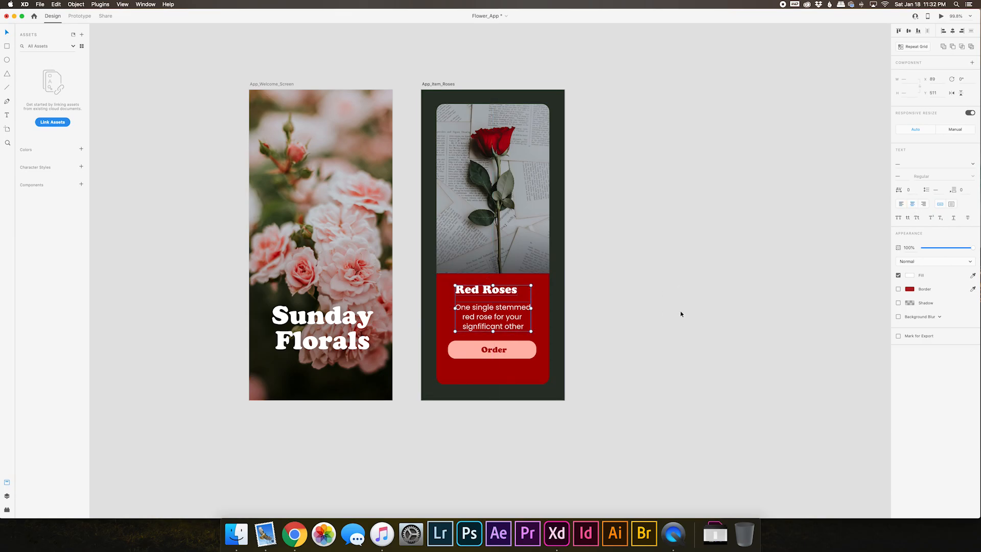
{"action": "left_click", "coordinate": [952, 31]}
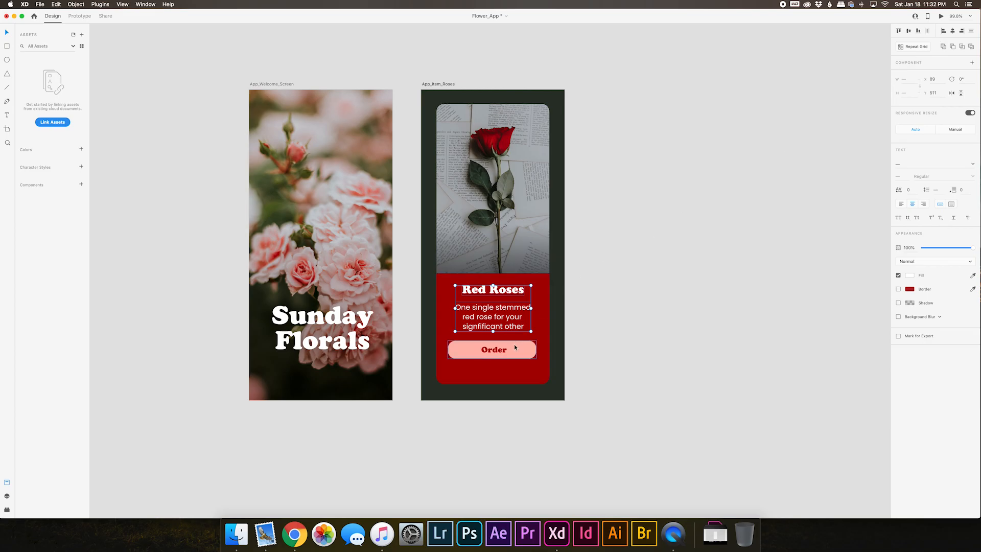
{"action": "left_click", "coordinate": [505, 375]}
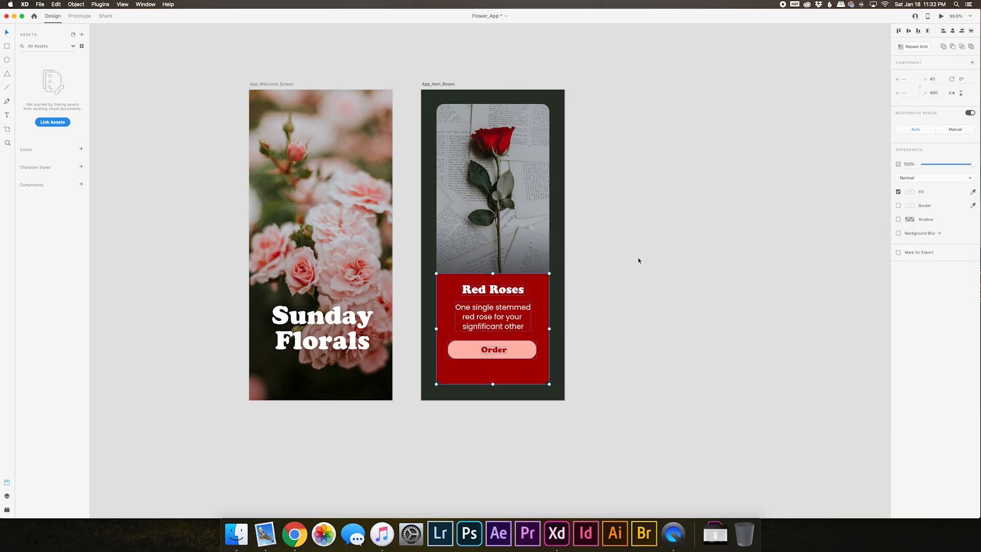
{"action": "left_click", "coordinate": [952, 30]}
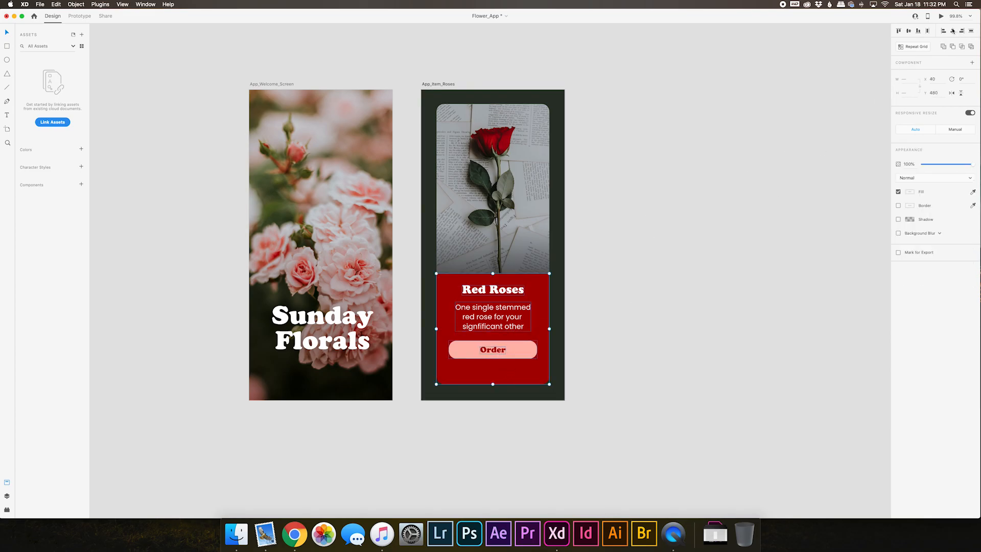
{"action": "left_click", "coordinate": [705, 199]}
{"action": "scroll", "coordinate": [559, 337], "scroll_direction": "left", "scroll_amount": 3}
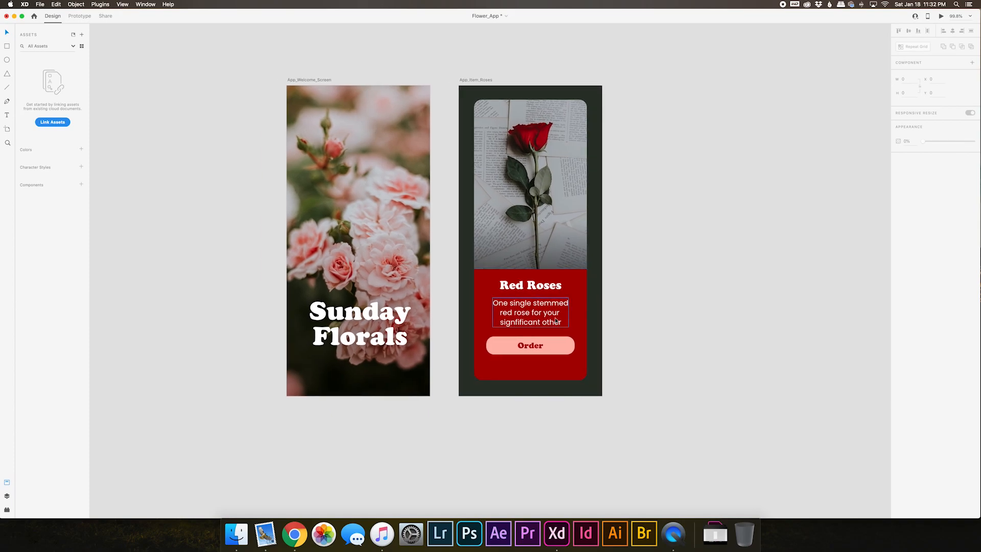
Step: Try grey and rose-pink tones sampled from the two photos as the red card panel's fill
{"action": "left_click", "coordinate": [586, 320]}
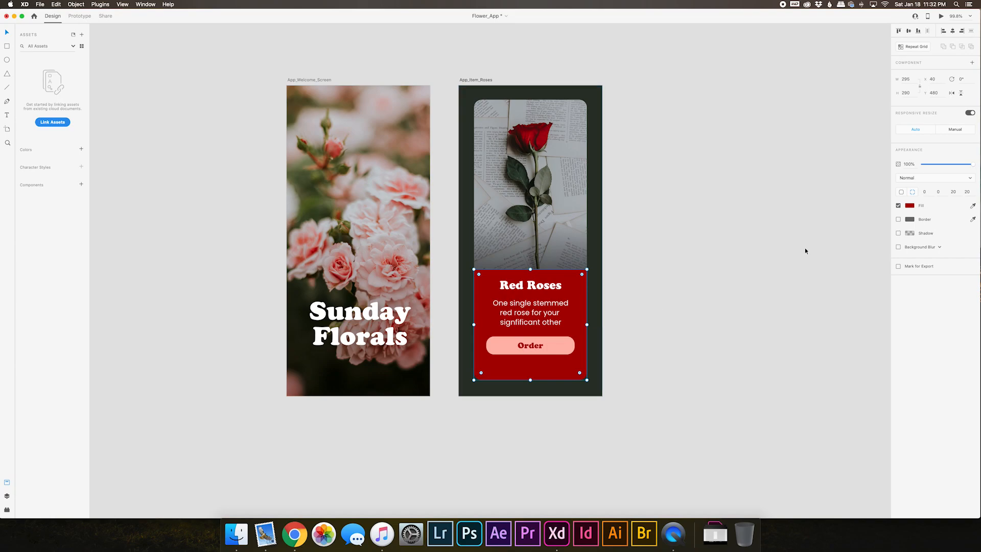
{"action": "left_click", "coordinate": [975, 206]}
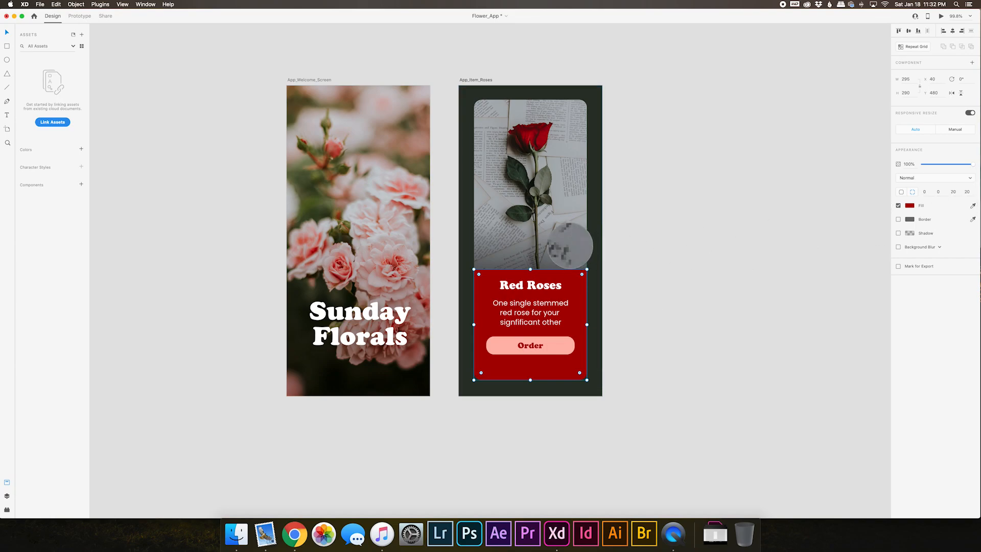
{"action": "left_click", "coordinate": [556, 225]}
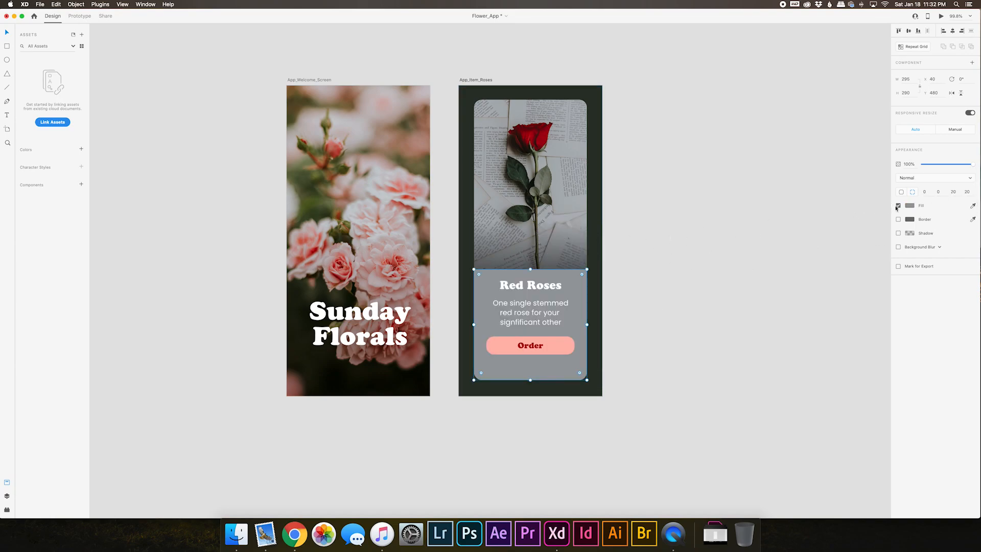
{"action": "left_click", "coordinate": [973, 206]}
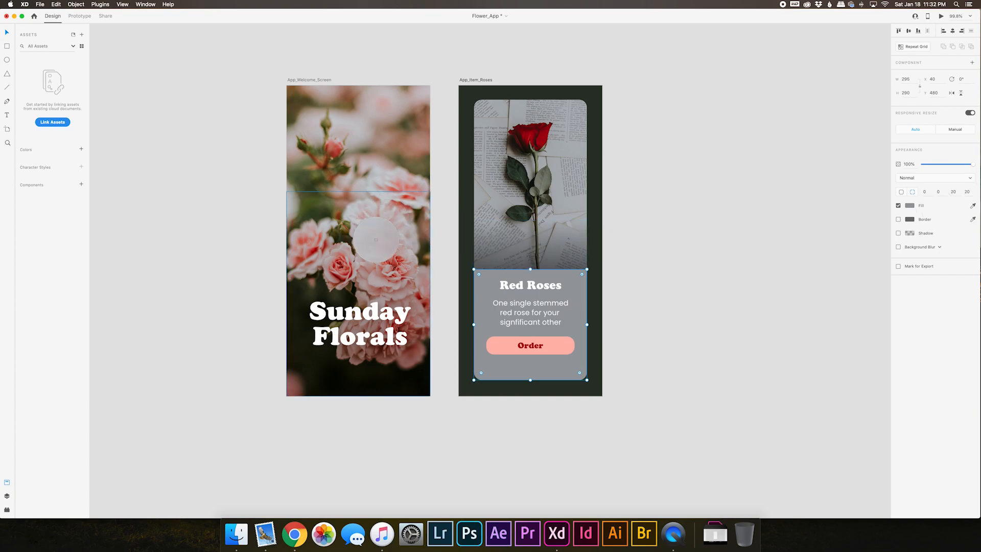
{"action": "left_click", "coordinate": [342, 268]}
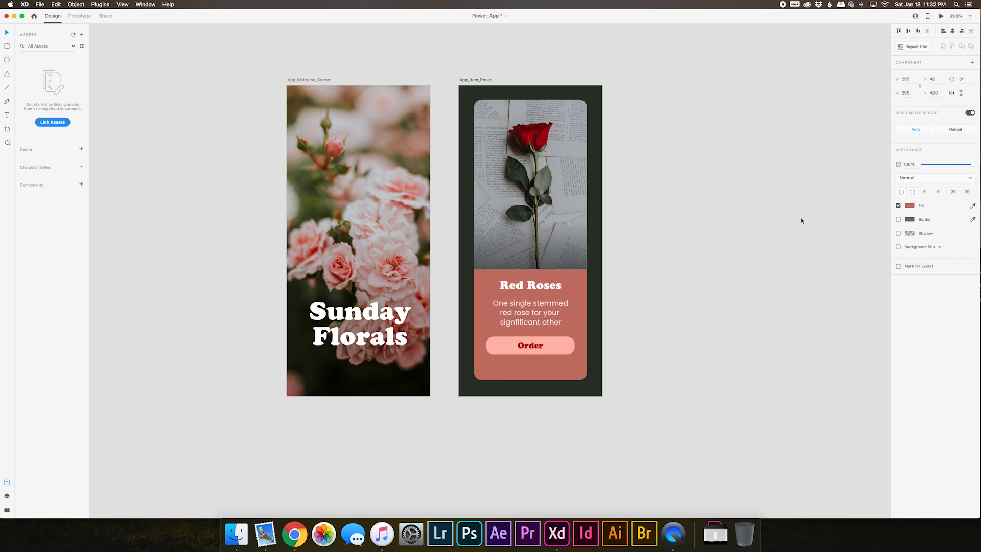
{"action": "left_click", "coordinate": [910, 205]}
{"action": "mouse_move", "coordinate": [845, 185]}
{"action": "left_mouse_down"}
{"action": "mouse_move", "coordinate": [830, 171]}
{"action": "mouse_move", "coordinate": [841, 192]}
{"action": "left_mouse_up"}
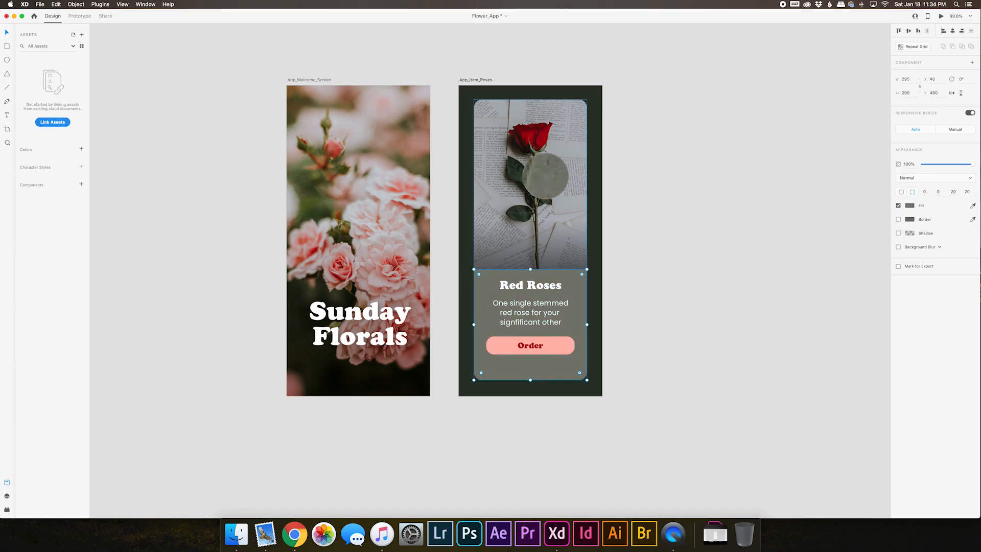
Step: Fill the card panel with a muted grey-green sampled from the rose leaves and fine-tune the shade
{"action": "left_click", "coordinate": [548, 180]}
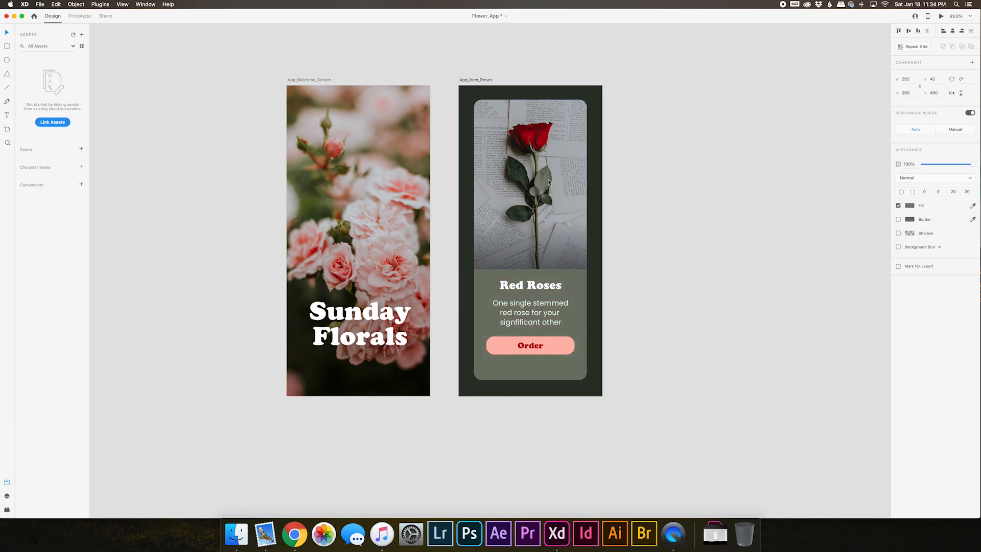
{"action": "left_click", "coordinate": [907, 206]}
{"action": "left_click_drag", "start_coordinate": [824, 198], "coordinate": [822, 201]}
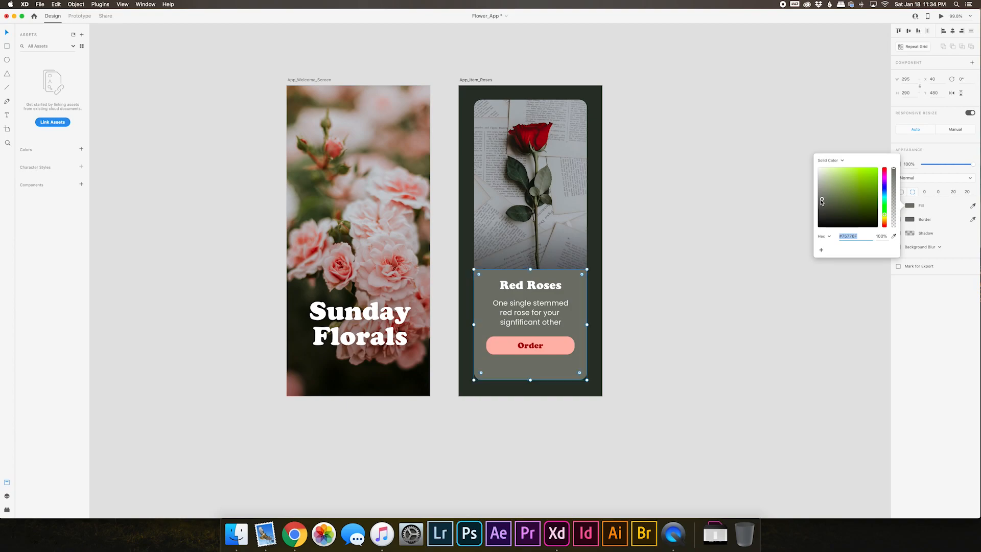
{"action": "left_click", "coordinate": [679, 286]}
Step: Change the "Order" label's fill color to white
{"action": "left_click", "coordinate": [531, 345]}
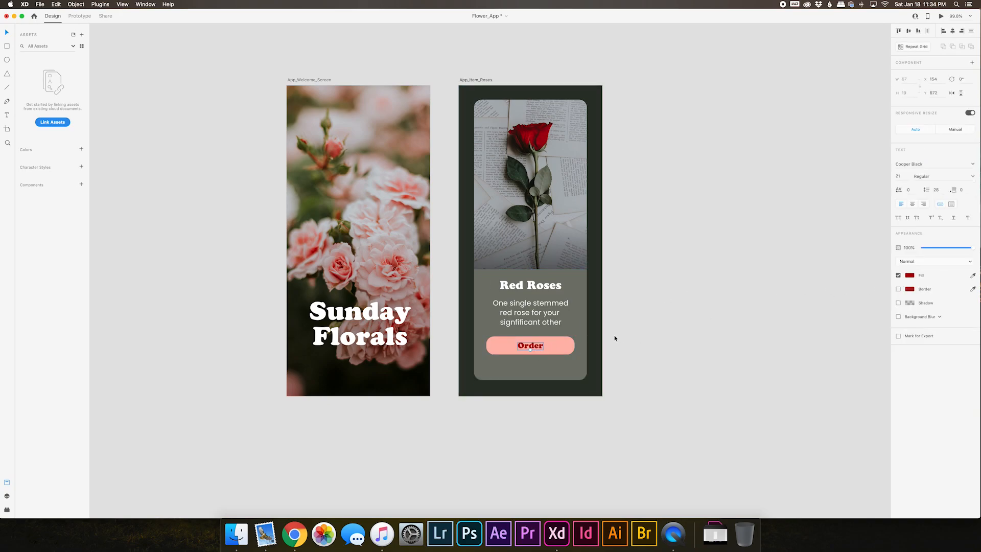
{"action": "left_click", "coordinate": [909, 275]}
{"action": "left_click_drag", "start_coordinate": [869, 255], "coordinate": [813, 229]}
{"action": "left_click", "coordinate": [707, 256]}
Step: Deepen the Order button's light pink fill to a more saturated coral
{"action": "left_click", "coordinate": [571, 345]}
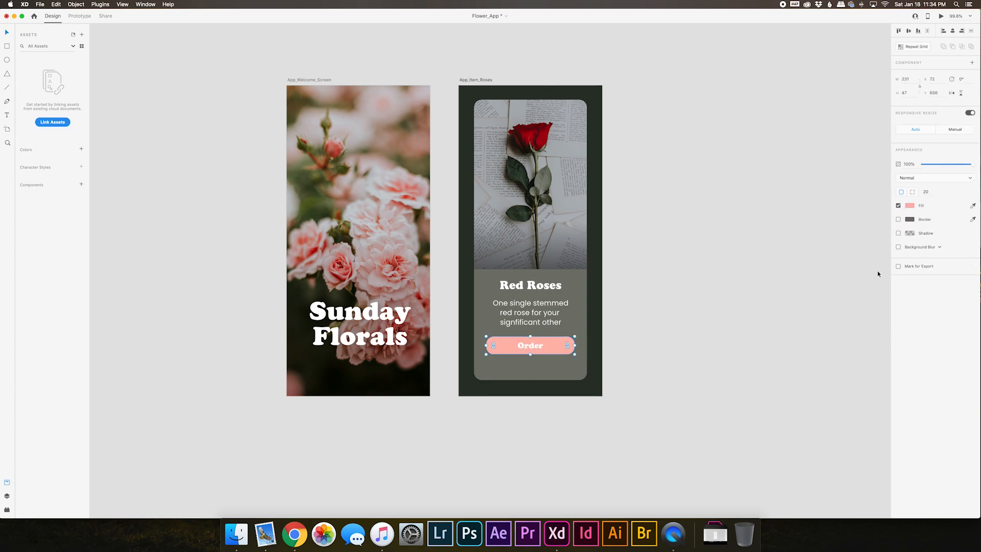
{"action": "left_click", "coordinate": [909, 206]}
{"action": "left_click_drag", "start_coordinate": [847, 184], "coordinate": [842, 175]}
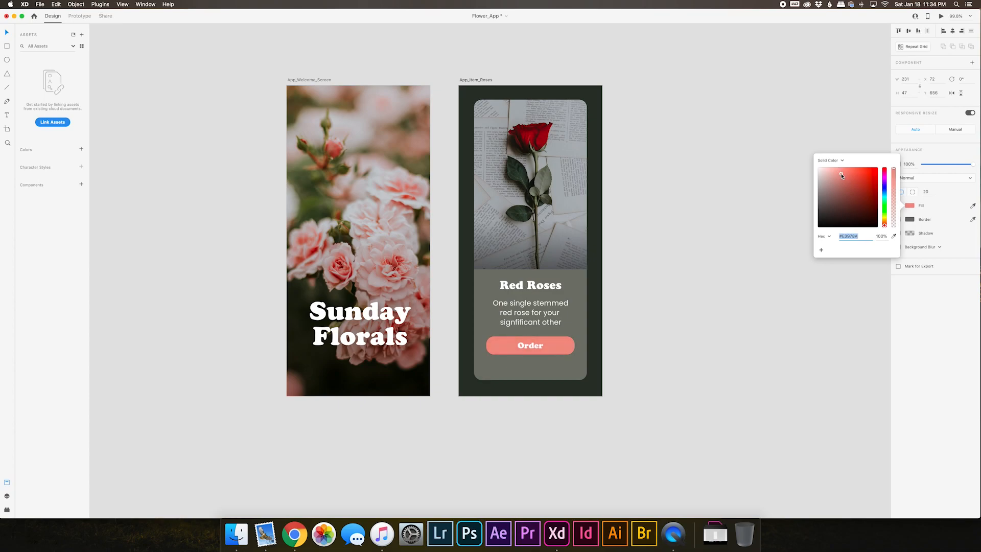
{"action": "left_click", "coordinate": [668, 317]}
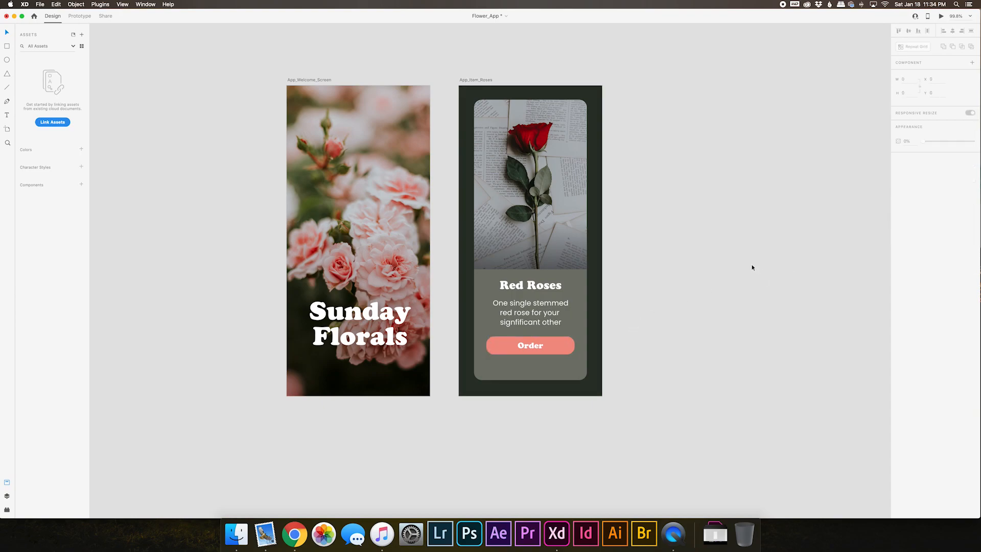
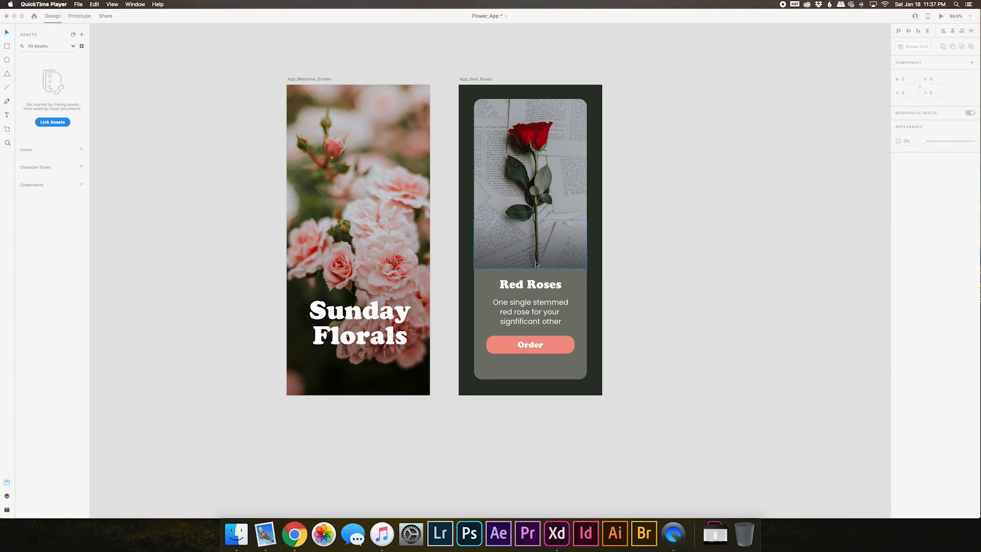
Step: Duplicate the App_Item_Roses artboard as App_Menu and space it evenly between the welcome and roses artboards
{"action": "left_click", "coordinate": [483, 80]}
{"action": "mouse_move", "coordinate": [476, 80]}
{"action": "left_mouse_down"}
{"action": "mouse_move", "coordinate": [660, 81]}
{"action": "mouse_move", "coordinate": [462, 83]}
{"action": "left_mouse_up"}
{"action": "double_click", "coordinate": [479, 80]}
{"action": "left_click", "coordinate": [468, 79]}
{"action": "left_click_drag", "start_coordinate": [460, 79], "coordinate": [521, 83]}
{"action": "type", "text": "Menu"}
{"action": "key", "text": "Return"}
{"action": "left_click_drag", "start_coordinate": [463, 80], "coordinate": [475, 79]}
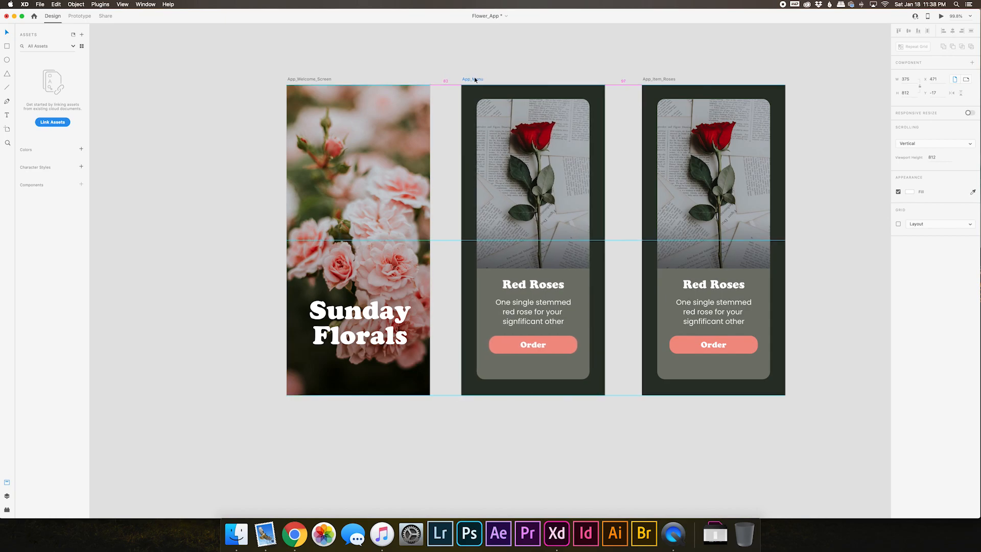
{"action": "left_click_drag", "start_coordinate": [655, 80], "coordinate": [648, 80]}
Step: Delete the rose photo, gradient, title, description, card panel, Order label and button from the App_Menu artboard
{"action": "left_click", "coordinate": [562, 128]}
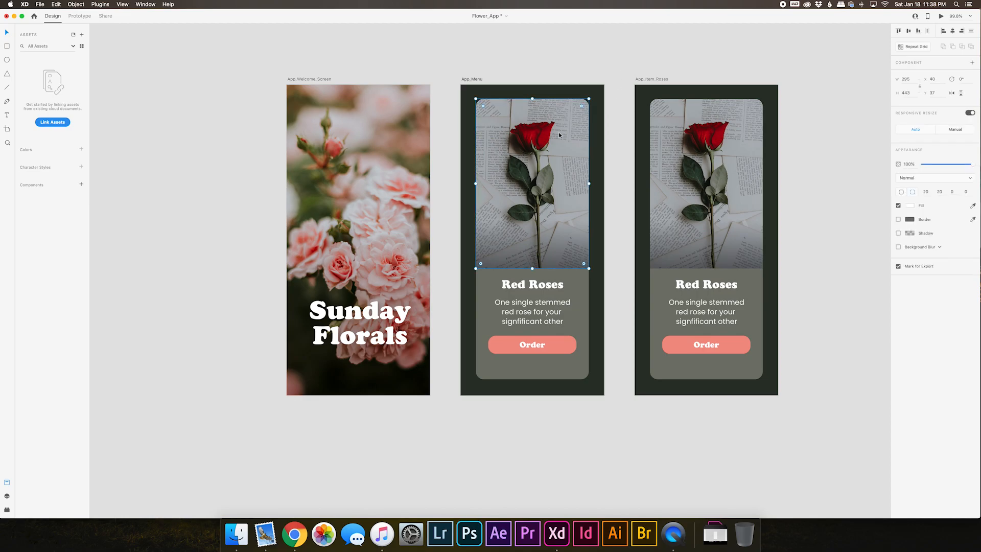
{"action": "key", "text": "Delete"}
{"action": "left_click", "coordinate": [541, 251]}
{"action": "key", "text": "Delete"}
{"action": "left_click", "coordinate": [543, 289]}
{"action": "key", "text": "Delete"}
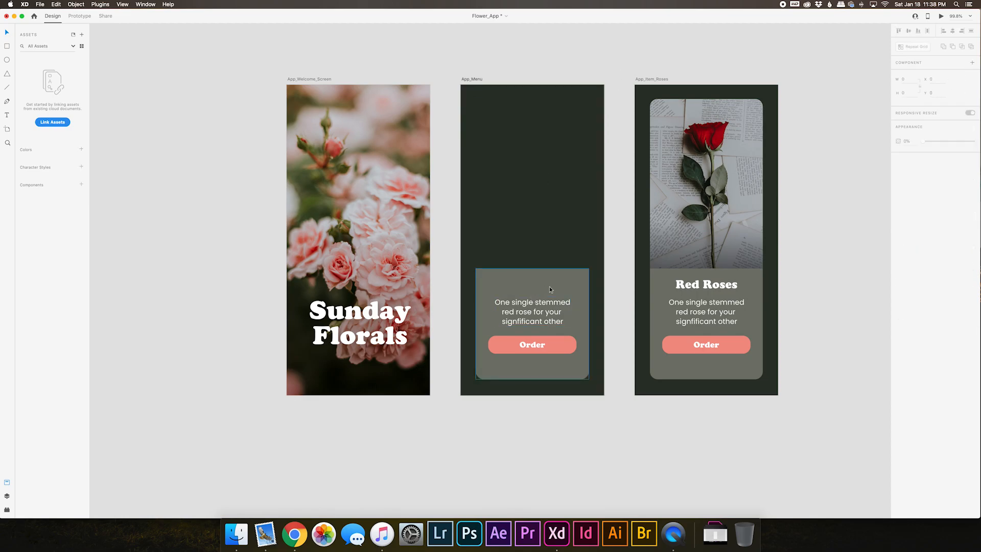
{"action": "left_click", "coordinate": [549, 289]}
{"action": "key", "text": "Delete"}
{"action": "left_click", "coordinate": [541, 310]}
{"action": "key", "text": "Delete"}
{"action": "left_click", "coordinate": [534, 345]}
{"action": "key", "text": "Delete"}
{"action": "left_click", "coordinate": [554, 347]}
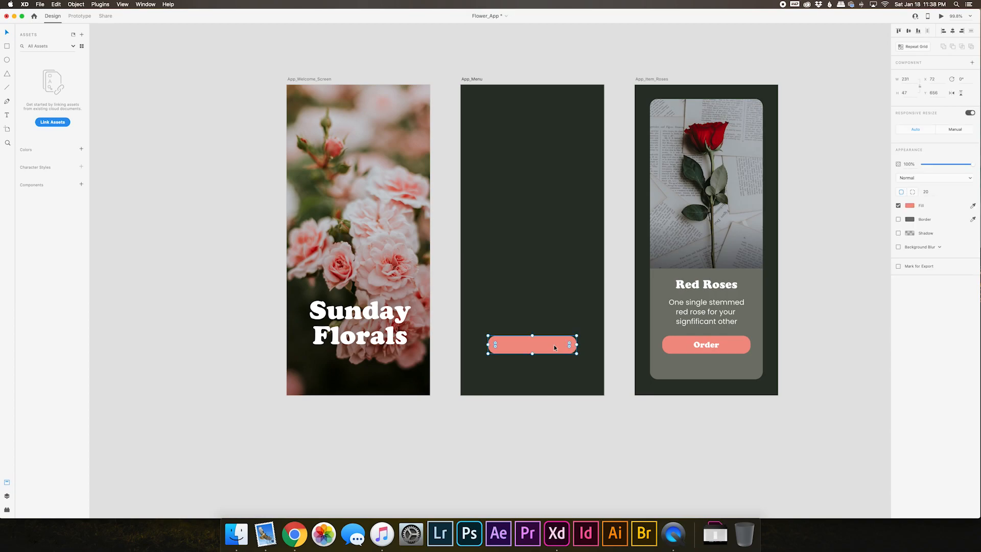
{"action": "key", "text": "Delete"}
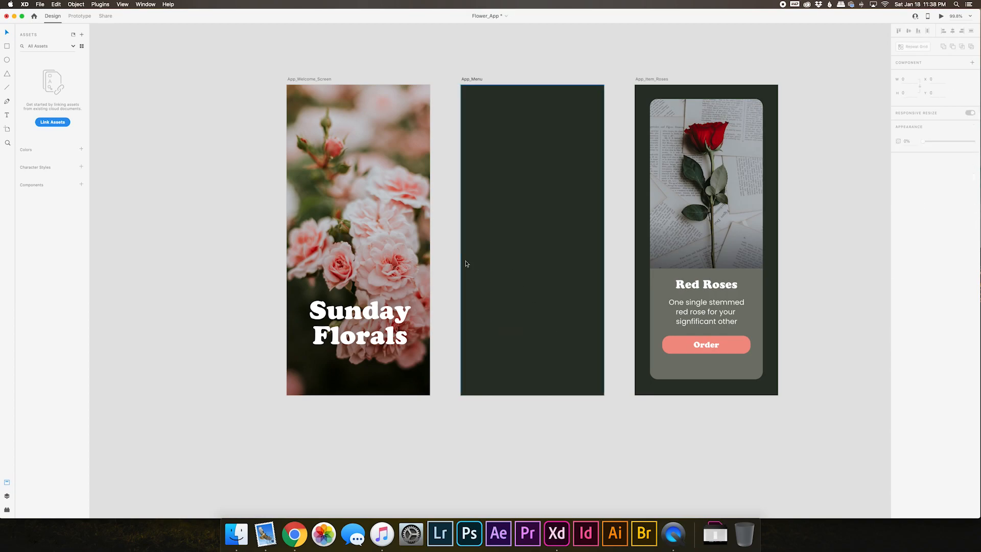
Step: Replace App_Menu's dark green background rectangle with a copy of the welcome screen's flower photo
{"action": "left_click", "coordinate": [408, 140]}
{"action": "left_click", "coordinate": [548, 138]}
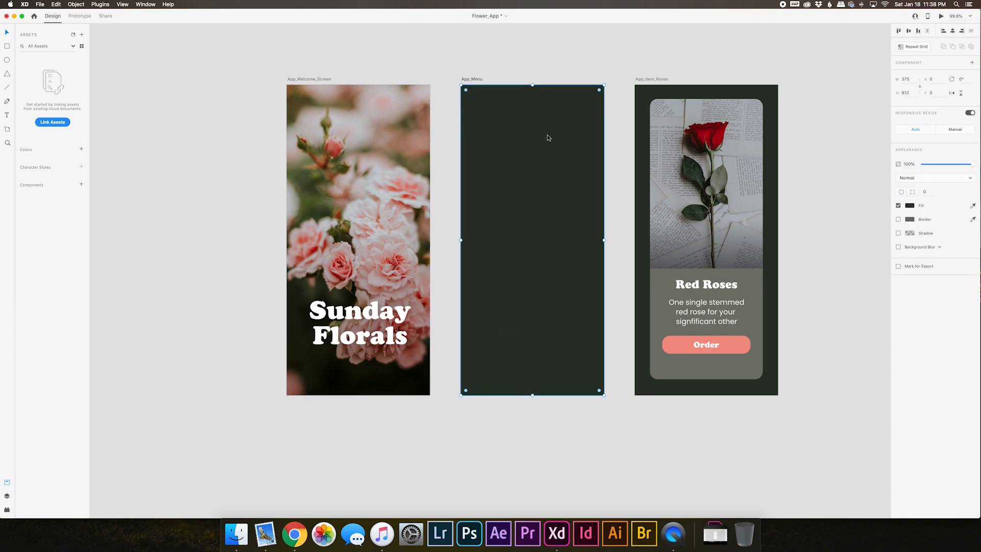
{"action": "key", "text": "Delete"}
{"action": "left_click", "coordinate": [410, 130]}
{"action": "left_click", "coordinate": [525, 156]}
{"action": "key", "text": "super+v"}
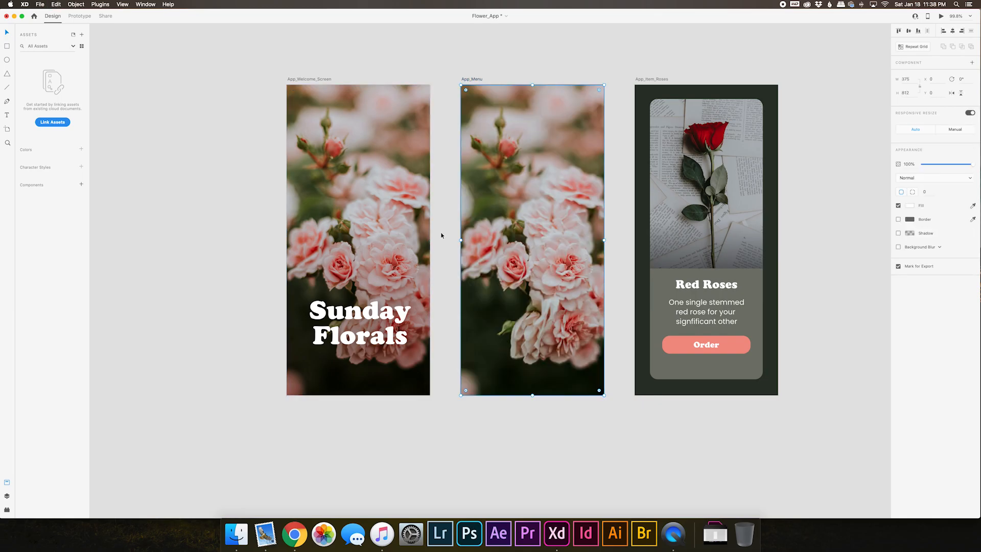
Step: Cover App_Menu with a 375 × 812 borderless rectangle and apply a Background Blur with a slightly reduced blur amount
{"action": "left_click", "coordinate": [7, 46]}
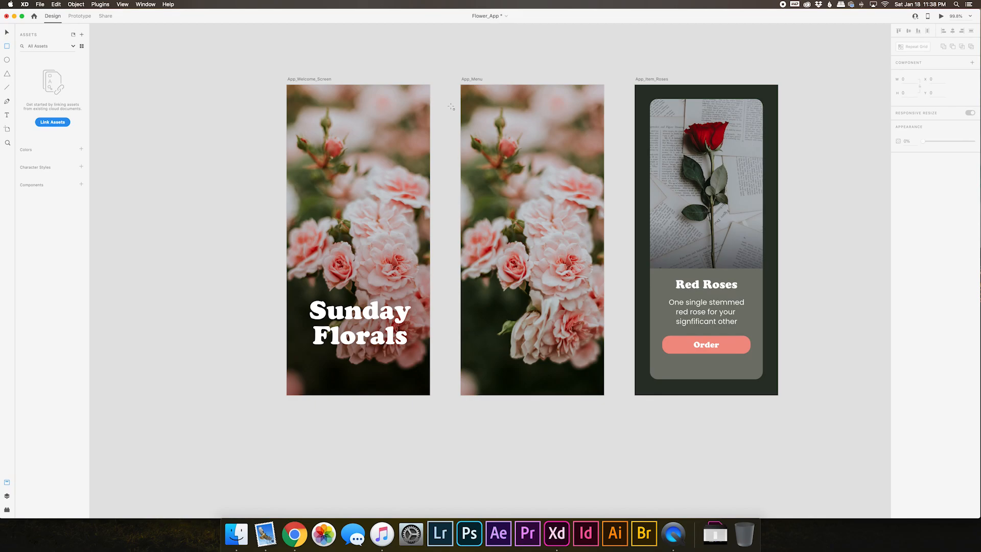
{"action": "left_click_drag", "start_coordinate": [460, 85], "coordinate": [604, 395]}
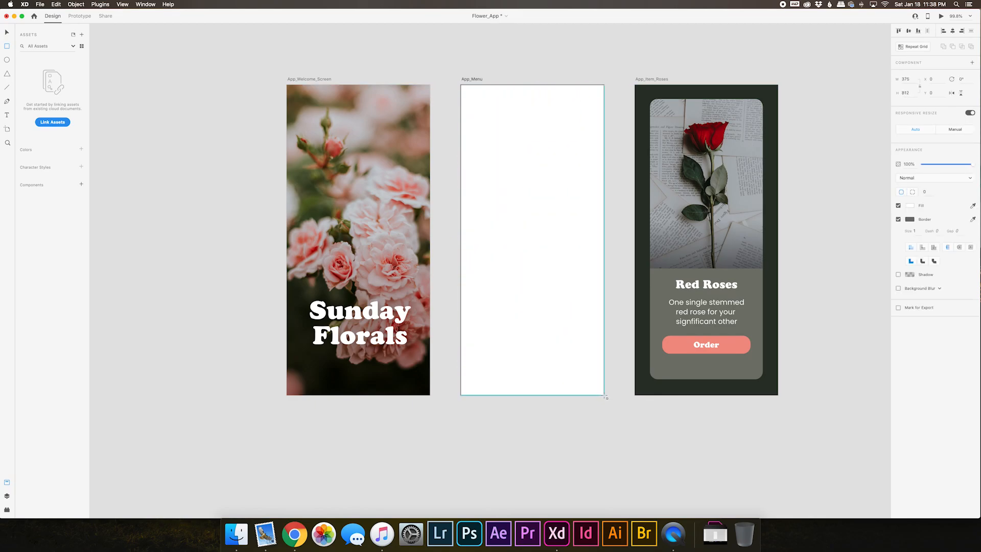
{"action": "left_click", "coordinate": [898, 220]}
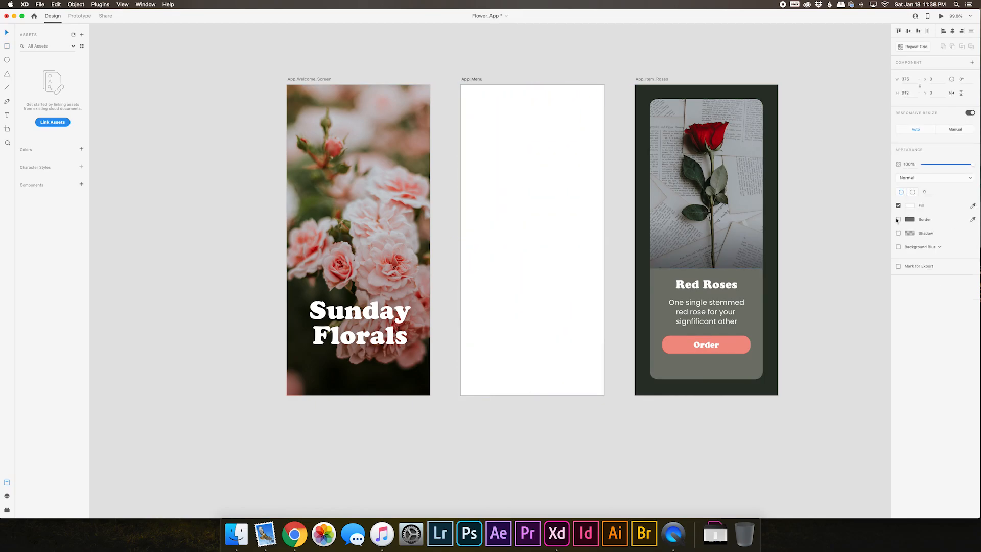
{"action": "left_click", "coordinate": [898, 247]}
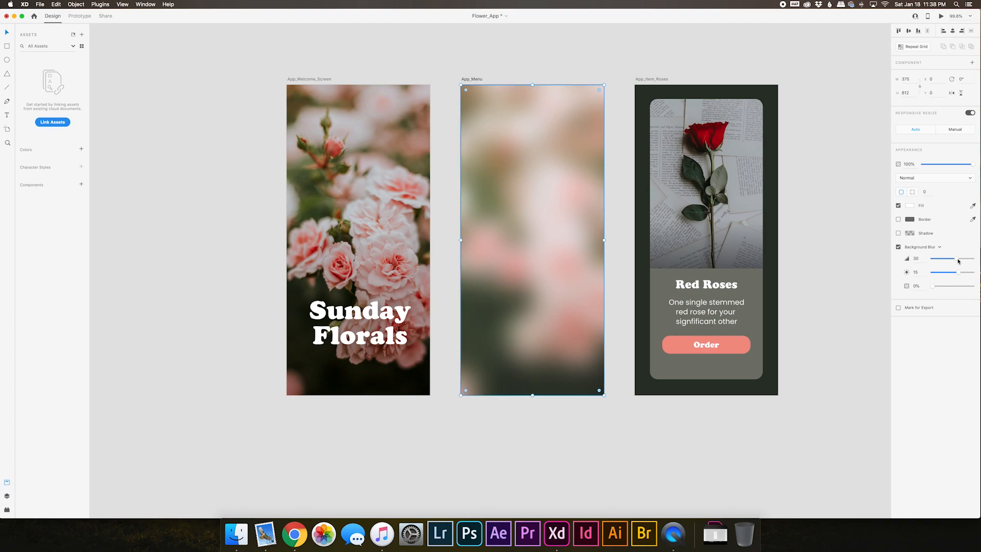
{"action": "left_click_drag", "start_coordinate": [955, 259], "coordinate": [948, 260]}
{"action": "left_click", "coordinate": [521, 62]}
Step: Add the two-line heading text "What flower would you like to send today?" near the top of the App_Menu artboard
{"action": "key", "text": "t"}
{"action": "left_click", "coordinate": [493, 149]}
{"action": "type", "text": "What "}
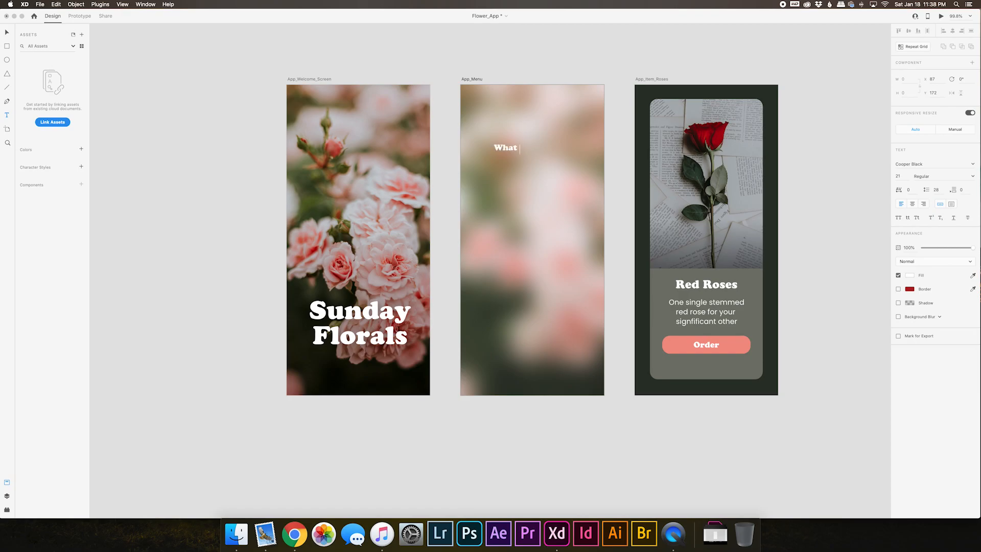
{"action": "type", "text": "flowers"}
{"action": "key", "text": "BackSpace"}
{"action": "type", "text": "would you like to send"}
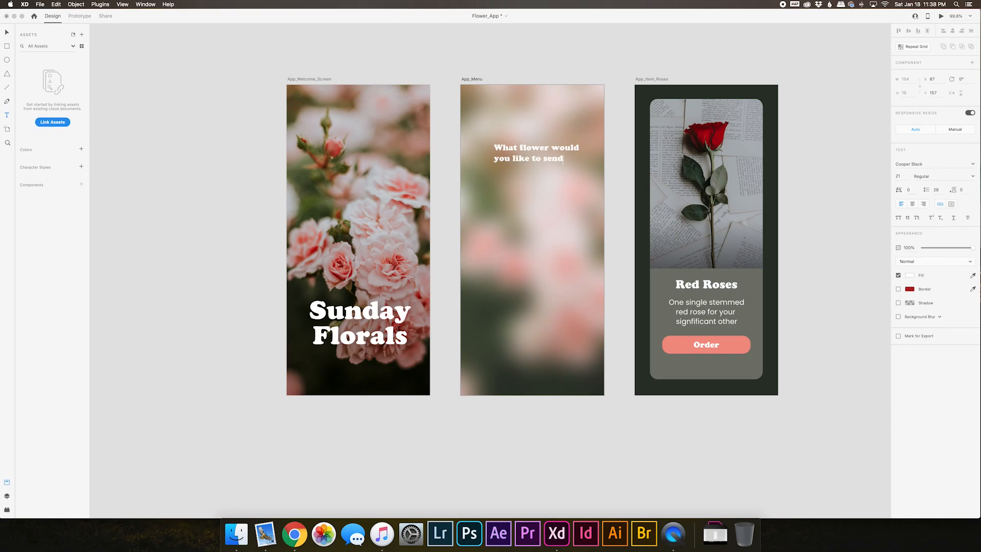
{"action": "type", "text": " today?"}
Step: Center-align the App_Menu heading's text and enlarge it to about size 29
{"action": "left_click", "coordinate": [914, 204]}
{"action": "key", "text": "Escape"}
{"action": "mouse_move", "coordinate": [536, 167]}
{"action": "left_mouse_down"}
{"action": "mouse_move", "coordinate": [533, 155]}
{"action": "mouse_move", "coordinate": [533, 175]}
{"action": "left_mouse_up"}
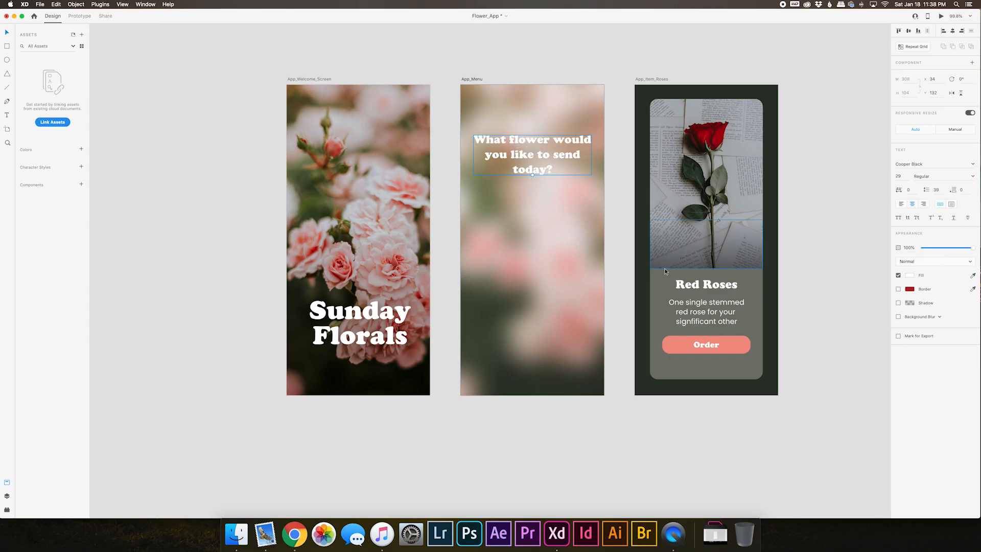
Step: Try the Order button's coral as the App_Menu heading's fill color and undo it
{"action": "double_click", "coordinate": [731, 350]}
{"action": "left_click", "coordinate": [731, 351]}
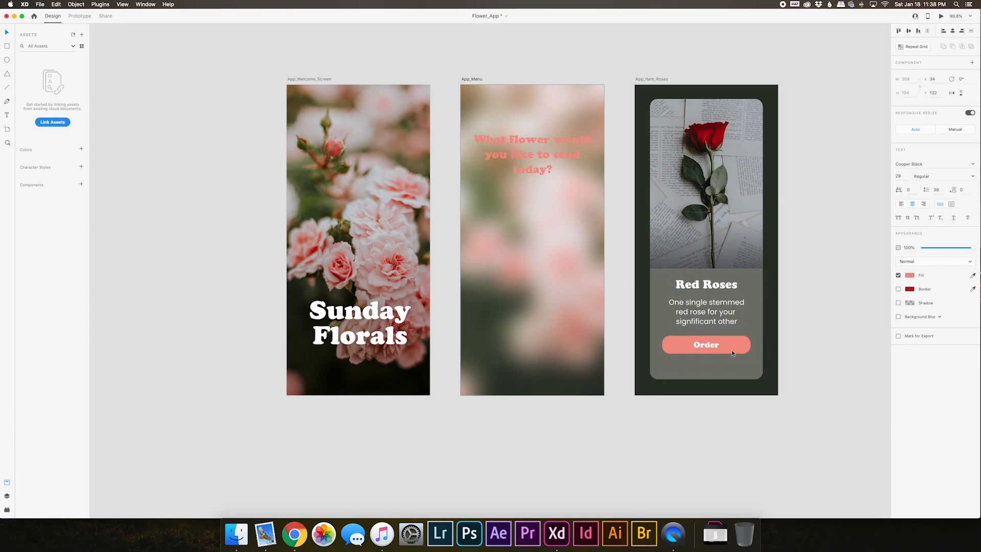
{"action": "key", "text": "super+z"}
Step: Increase the Background Blur amount of the rectangle covering App_Menu to about 36
{"action": "scroll", "coordinate": [634, 296], "scroll_direction": "down", "scroll_amount": 1}
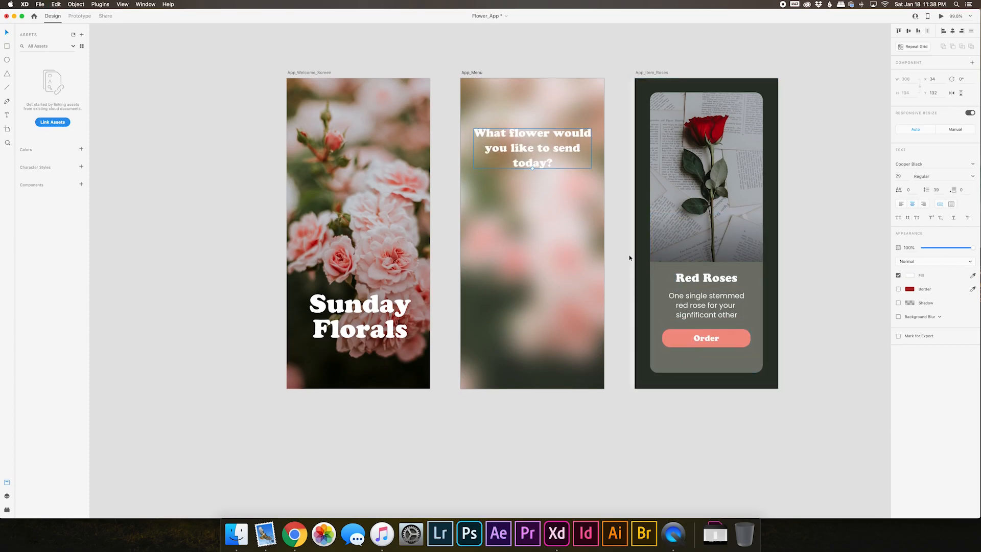
{"action": "scroll", "coordinate": [546, 277], "scroll_direction": "up", "scroll_amount": 2}
{"action": "left_click", "coordinate": [546, 277]}
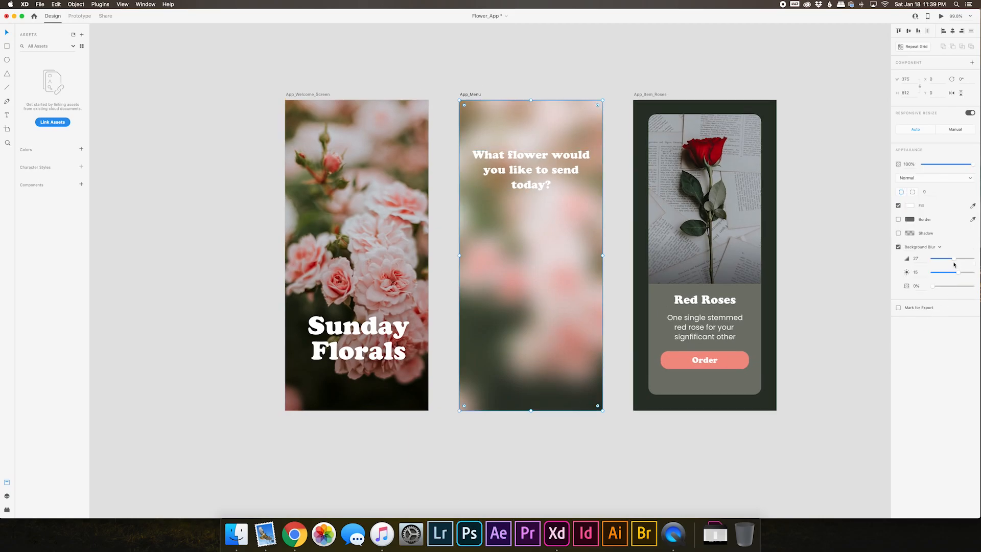
{"action": "left_click_drag", "start_coordinate": [954, 259], "coordinate": [963, 260]}
{"action": "scroll", "coordinate": [615, 258], "scroll_direction": "down", "scroll_amount": 1}
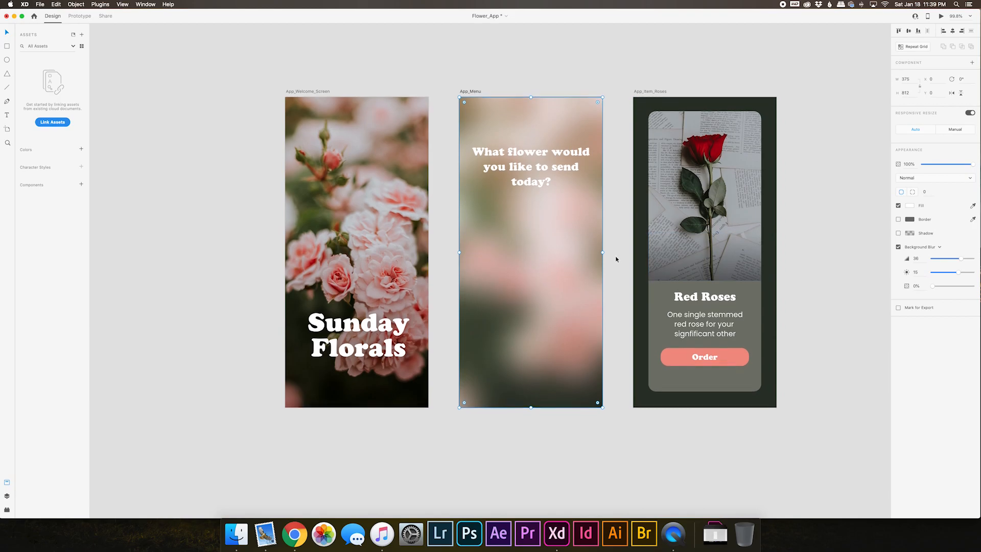
Step: Recolor the App_Menu heading with a green sampled from the welcome screen's photo and darken it to a deep olive
{"action": "scroll", "coordinate": [615, 256], "scroll_direction": "up", "scroll_amount": 3}
{"action": "left_click", "coordinate": [537, 211]}
{"action": "left_click", "coordinate": [299, 250]}
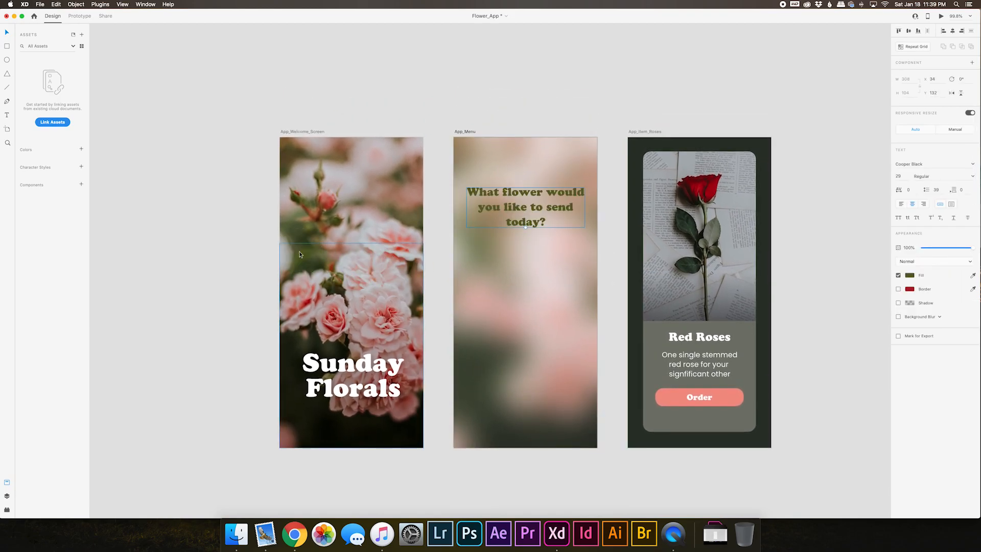
{"action": "left_click", "coordinate": [912, 276]}
{"action": "mouse_move", "coordinate": [848, 265]}
{"action": "left_mouse_down"}
{"action": "mouse_move", "coordinate": [825, 263]}
{"action": "mouse_move", "coordinate": [838, 292]}
{"action": "mouse_move", "coordinate": [856, 292]}
{"action": "mouse_move", "coordinate": [852, 276]}
{"action": "left_mouse_up"}
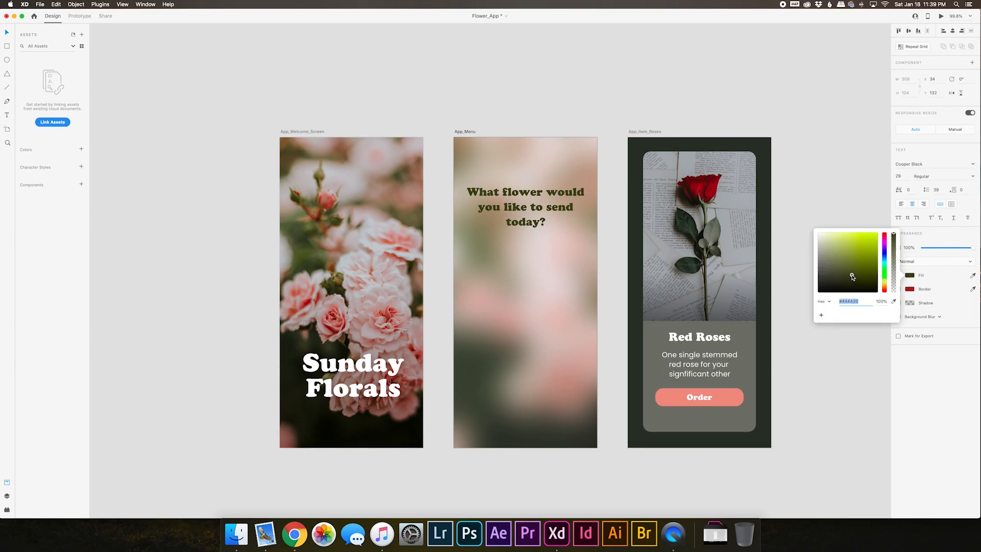
{"action": "scroll", "coordinate": [613, 260], "scroll_direction": "down", "scroll_amount": 2}
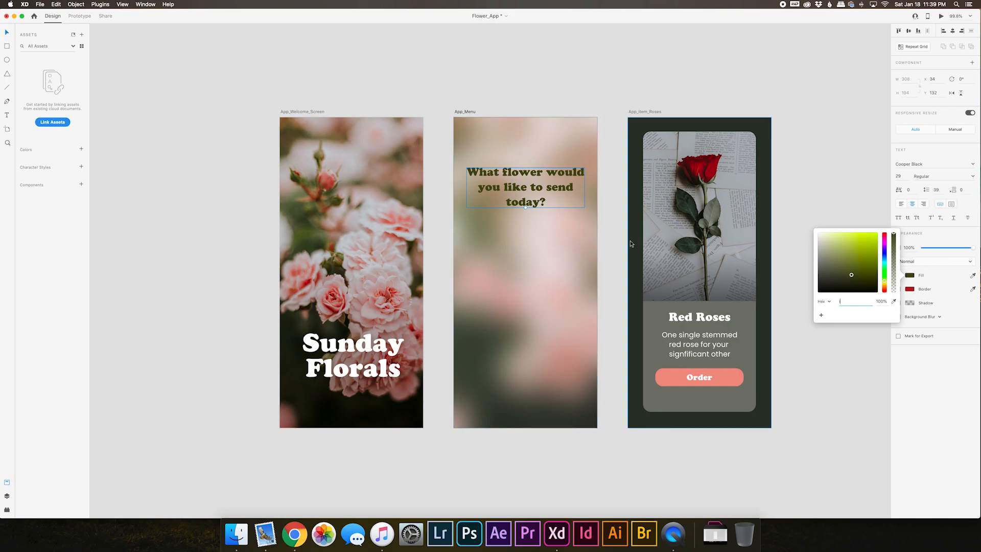
{"action": "left_click", "coordinate": [553, 196]}
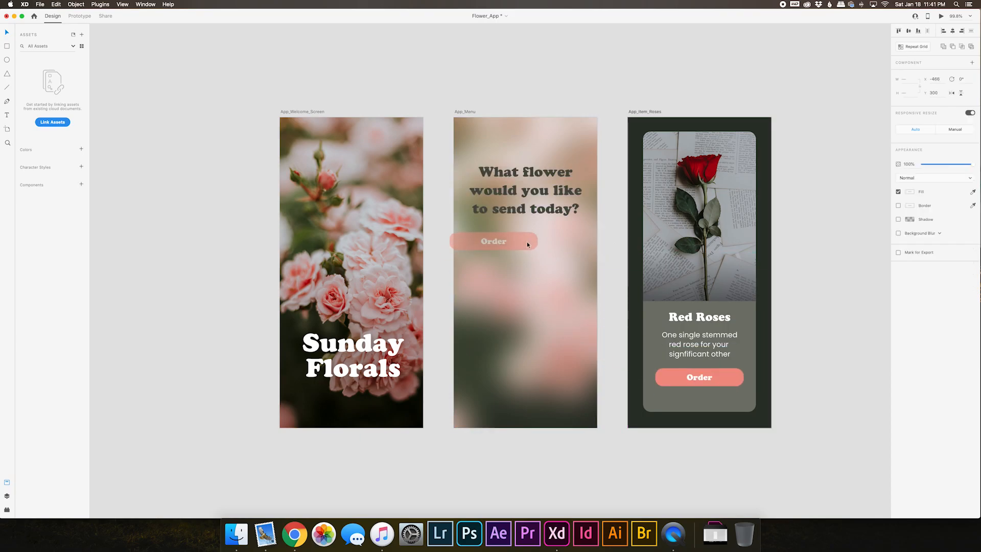
Step: Place the copied Order button centered below the App_Menu heading, relabel it "Red Roses" and center the label
{"action": "left_click_drag", "start_coordinate": [526, 241], "coordinate": [554, 246]}
{"action": "double_click", "coordinate": [532, 242]}
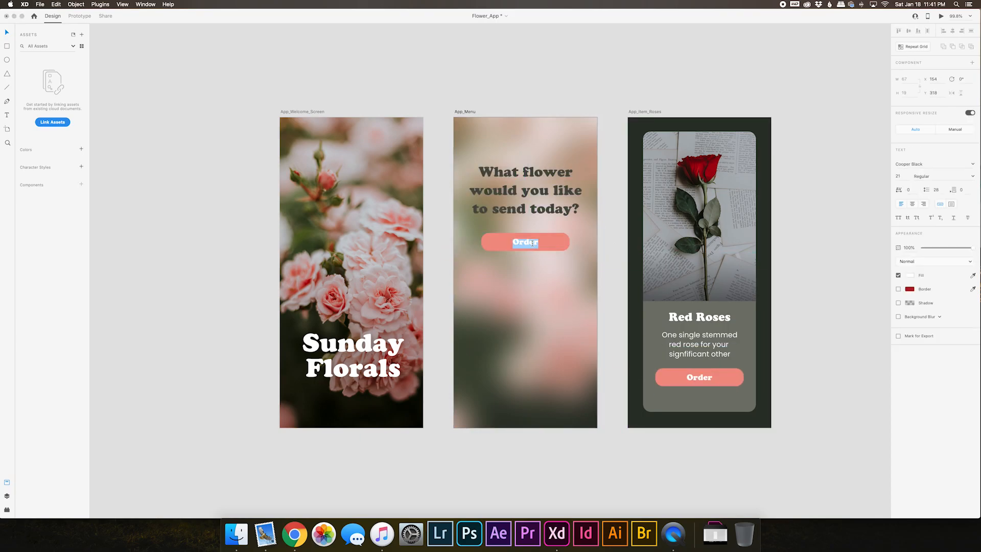
{"action": "type", "text": "Red Roses"}
{"action": "key", "text": "Escape"}
{"action": "left_click_drag", "start_coordinate": [537, 242], "coordinate": [527, 243]}
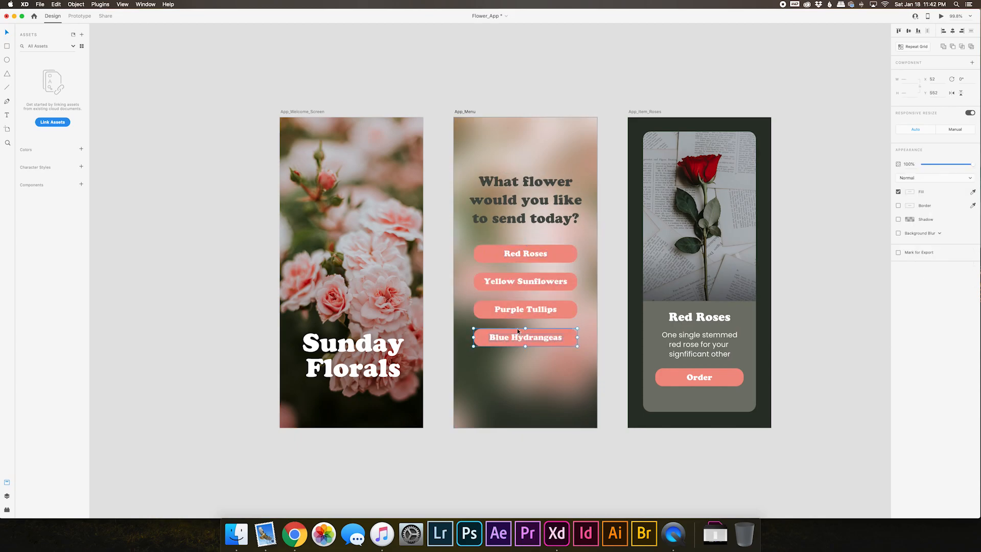
Step: Delete the Blue Hydrangeas, Purple Tullips and Yellow Sunflowers buttons from App_Menu, including their labels and shapes
{"action": "key", "text": "Delete"}
{"action": "left_click", "coordinate": [525, 309]}
{"action": "key", "text": "Delete"}
{"action": "left_click", "coordinate": [526, 306]}
{"action": "key", "text": "Delete"}
{"action": "left_click", "coordinate": [527, 287]}
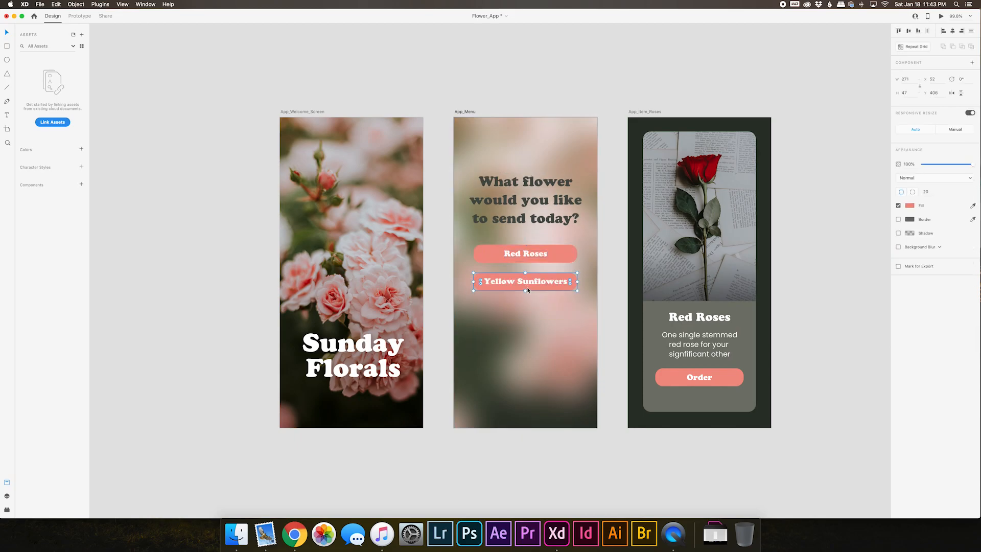
{"action": "key", "text": "Delete"}
{"action": "left_click", "coordinate": [529, 280]}
{"action": "key", "text": "Delete"}
Step: Group the Red Roses button's shape and label and repeat it downward as a Repeat Grid of four with slightly widened gaps
{"action": "left_click", "coordinate": [551, 253]}
{"action": "left_click", "coordinate": [556, 253], "text": "shift"}
{"action": "key", "text": "super+g"}
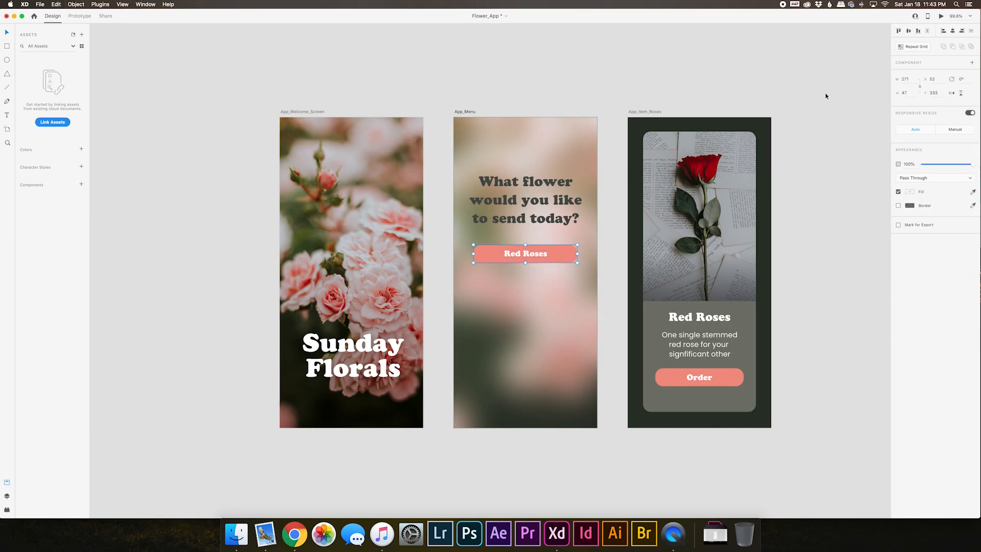
{"action": "left_click", "coordinate": [908, 46]}
{"action": "left_click_drag", "start_coordinate": [525, 263], "coordinate": [526, 346]}
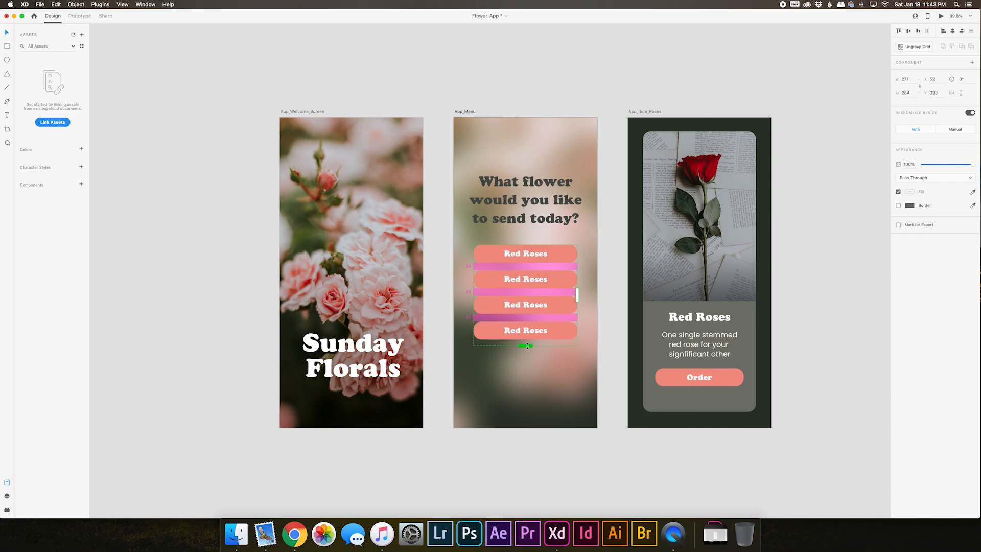
{"action": "left_click_drag", "start_coordinate": [487, 317], "coordinate": [486, 327]}
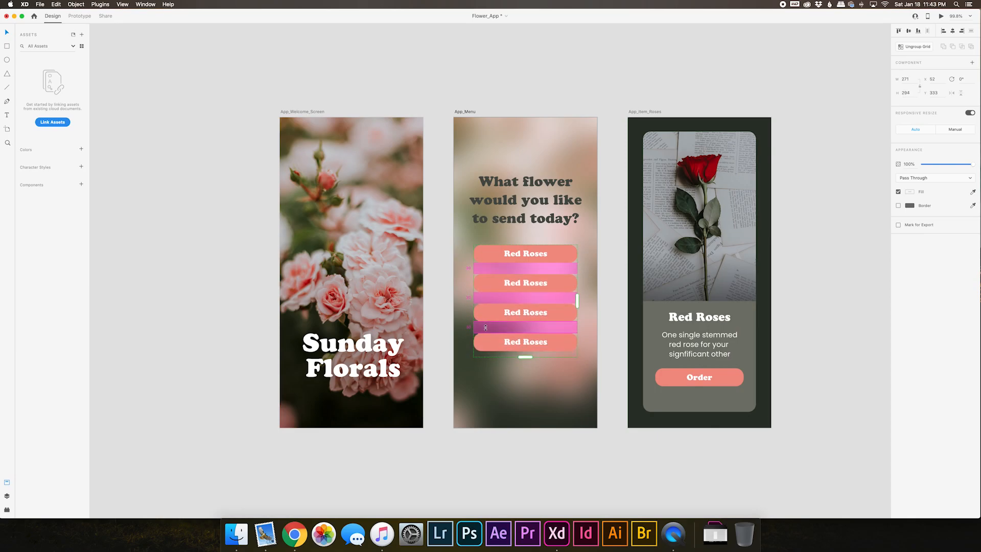
Step: Relabel the second, third and fourth menu buttons "Yellow Sunflowers", "Purple Tullips" and "Blue Hydrangeas"
{"action": "double_click", "coordinate": [525, 284]}
{"action": "double_click", "coordinate": [522, 284]}
{"action": "type", "text": "Yell"}
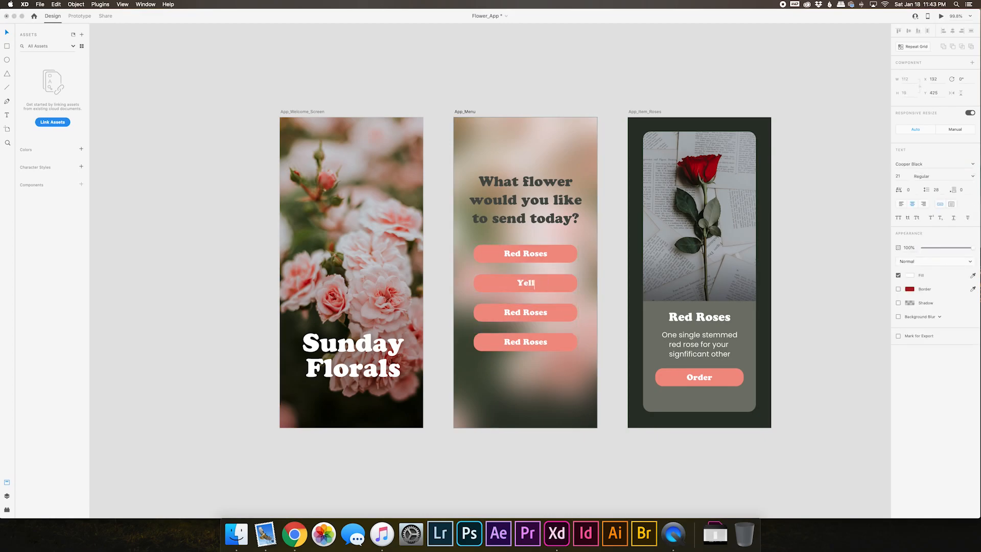
{"action": "type", "text": "ow SunflowersPurple Tulli"}
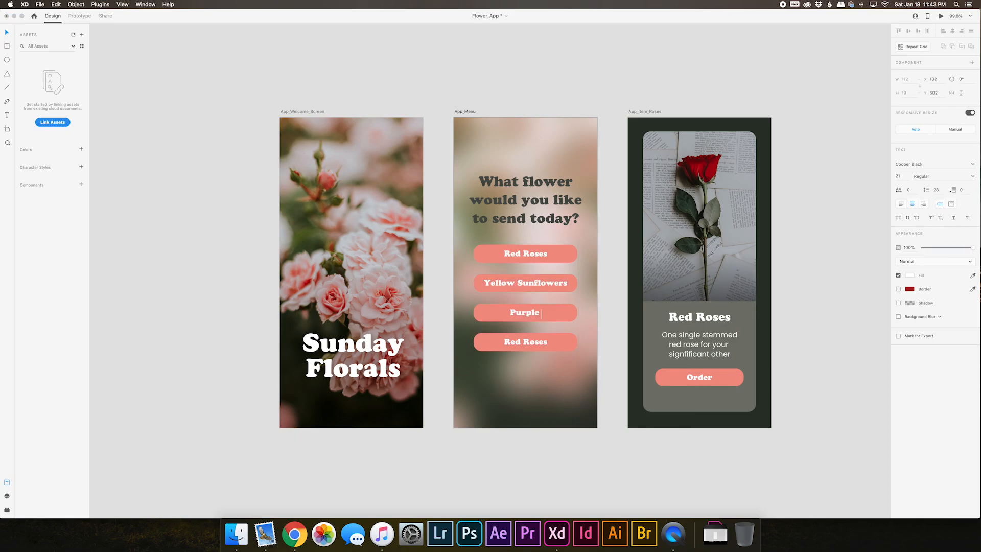
{"action": "type", "text": "ps"}
{"action": "double_click", "coordinate": [528, 338]}
{"action": "type", "text": "Blue Hydrangeas"}
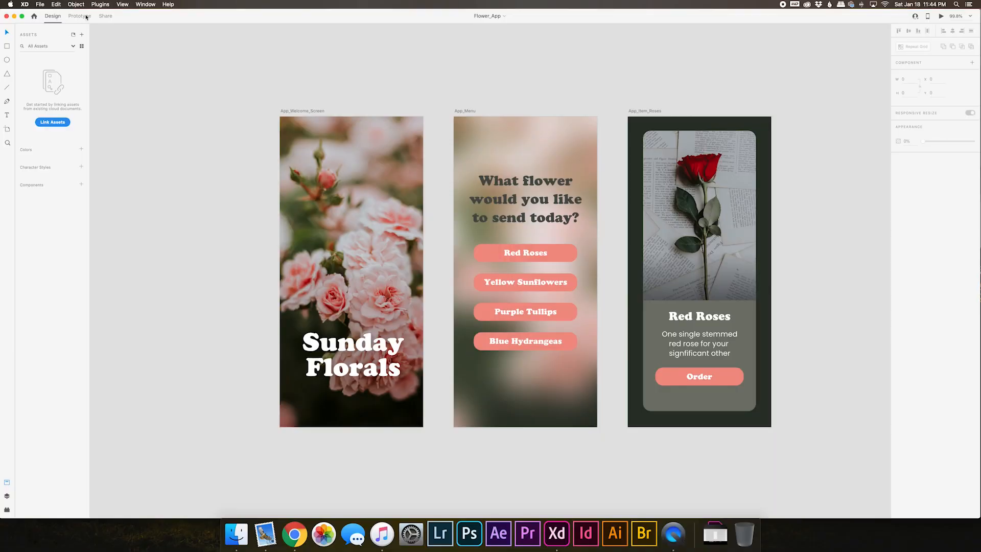
Step: Switch to prototyping and link the App_Welcome_Screen artboard to App_Menu
{"action": "left_click", "coordinate": [81, 16]}
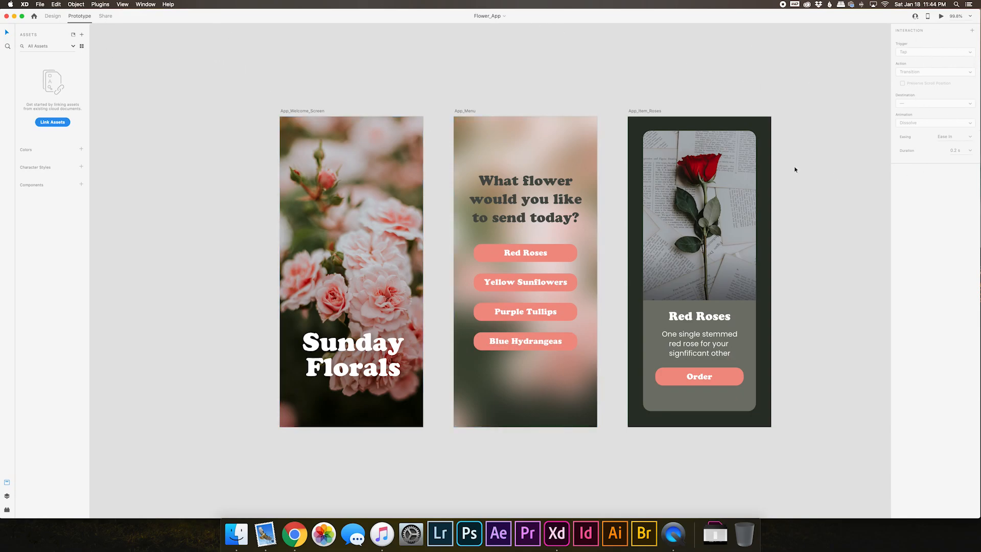
{"action": "left_click", "coordinate": [309, 111]}
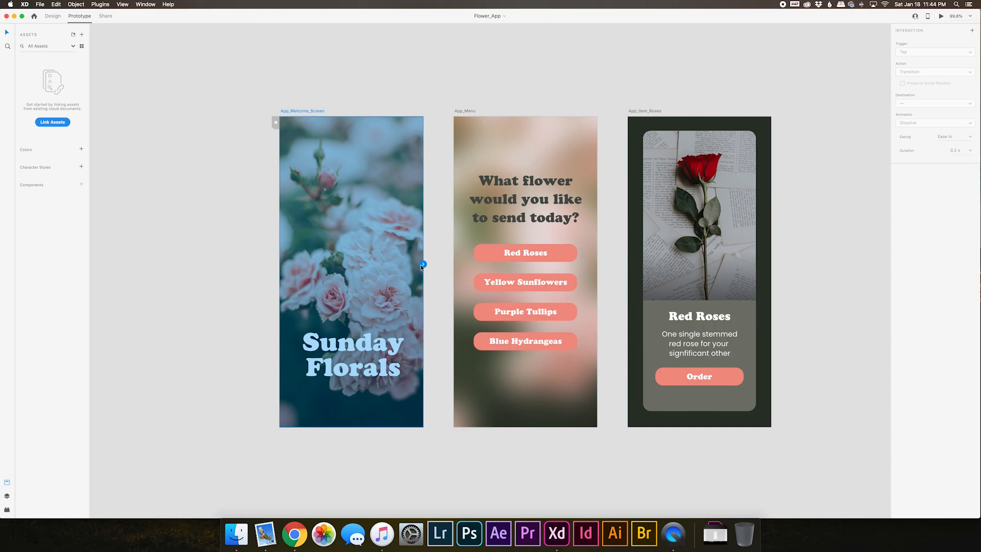
{"action": "left_click_drag", "start_coordinate": [422, 264], "coordinate": [460, 236]}
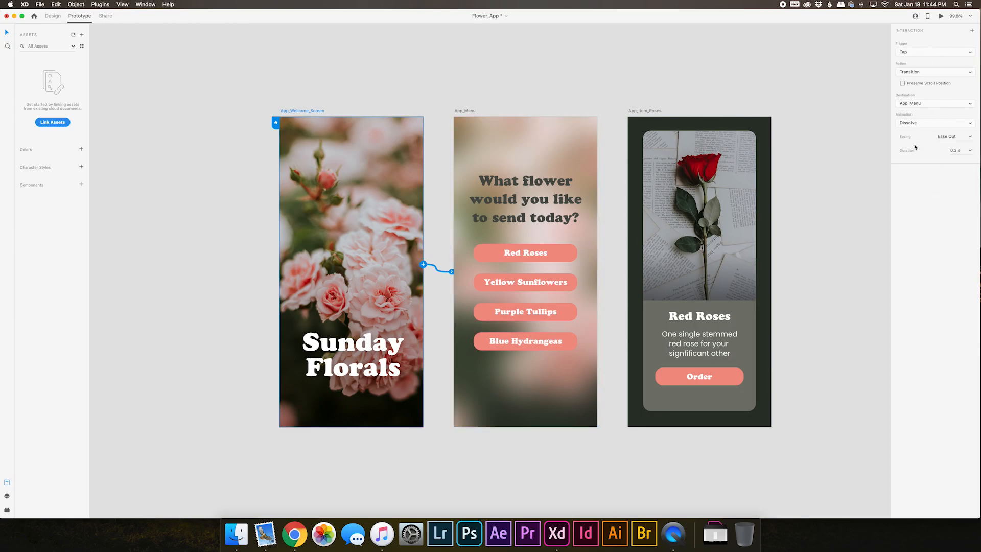
Step: Give the welcome screen's link a Time trigger with a 0.6 s delay, the Auto-Animate action and easing None
{"action": "left_click", "coordinate": [914, 53]}
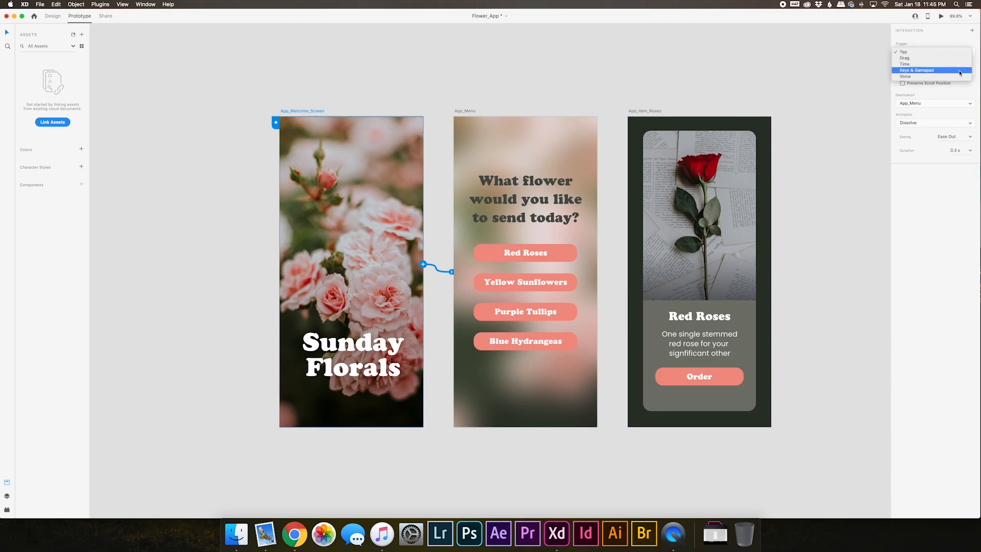
{"action": "left_click", "coordinate": [931, 65]}
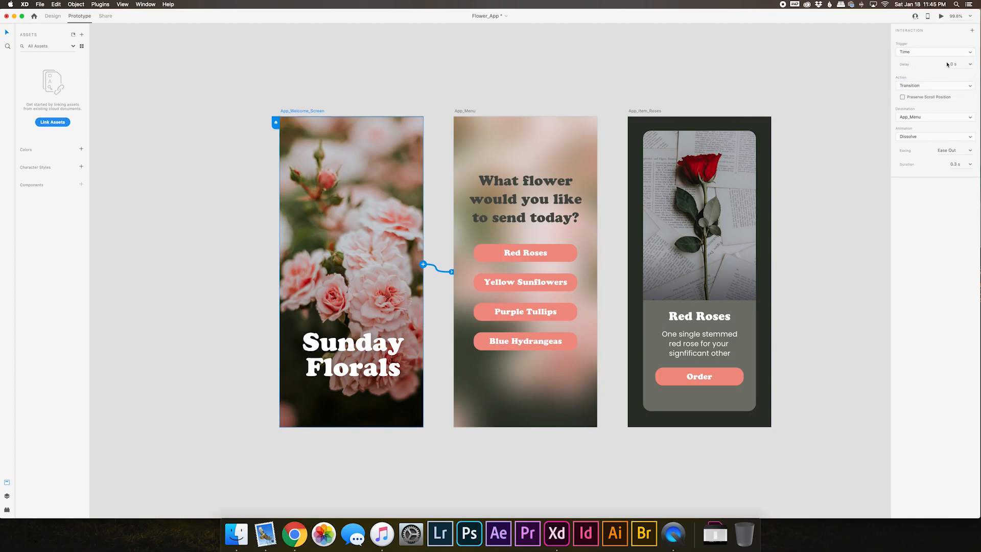
{"action": "left_click", "coordinate": [970, 65]}
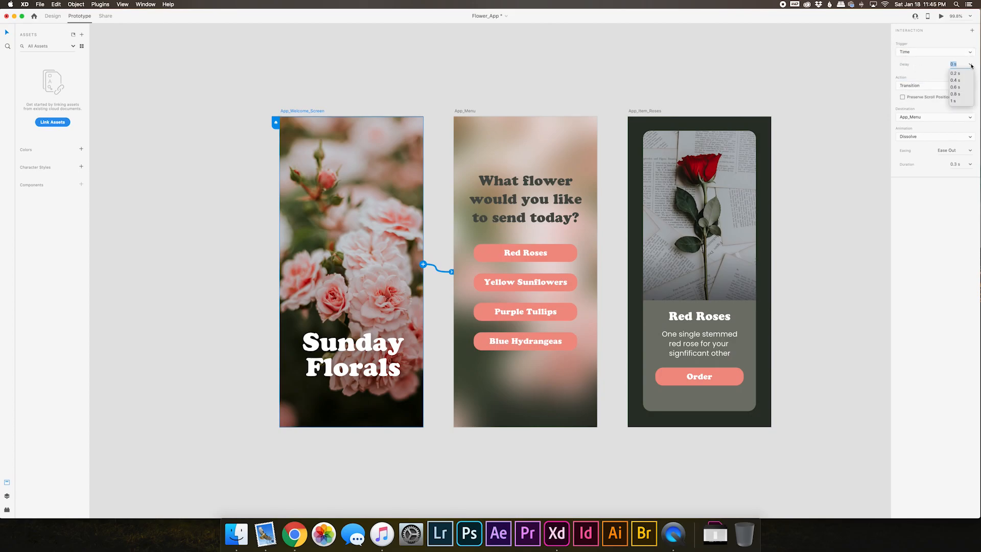
{"action": "left_click", "coordinate": [959, 87]}
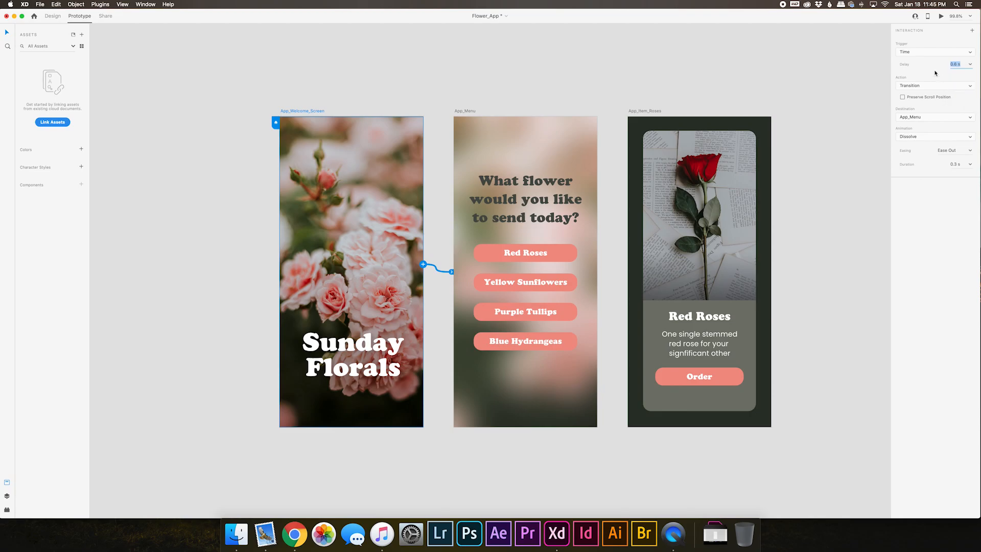
{"action": "left_click", "coordinate": [940, 86]}
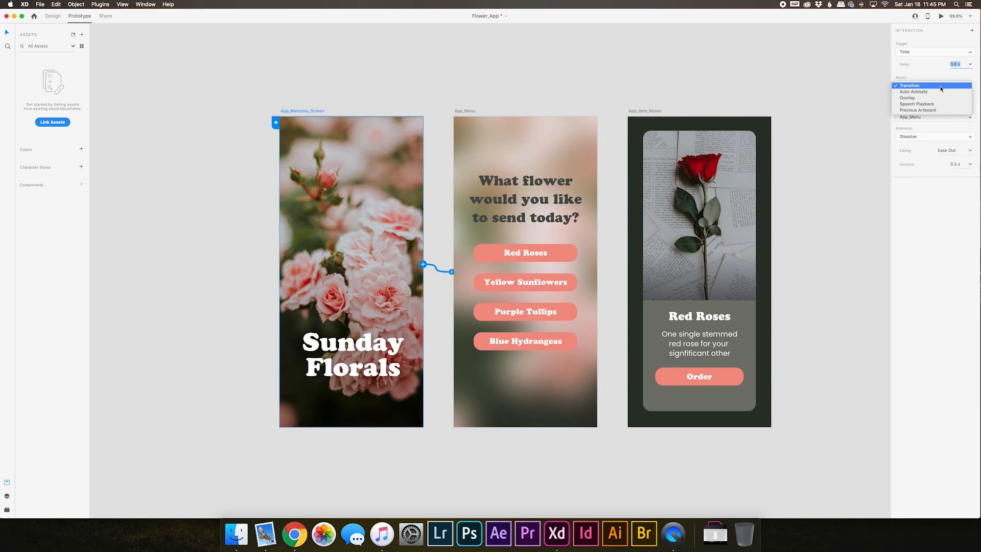
{"action": "left_click", "coordinate": [932, 92]}
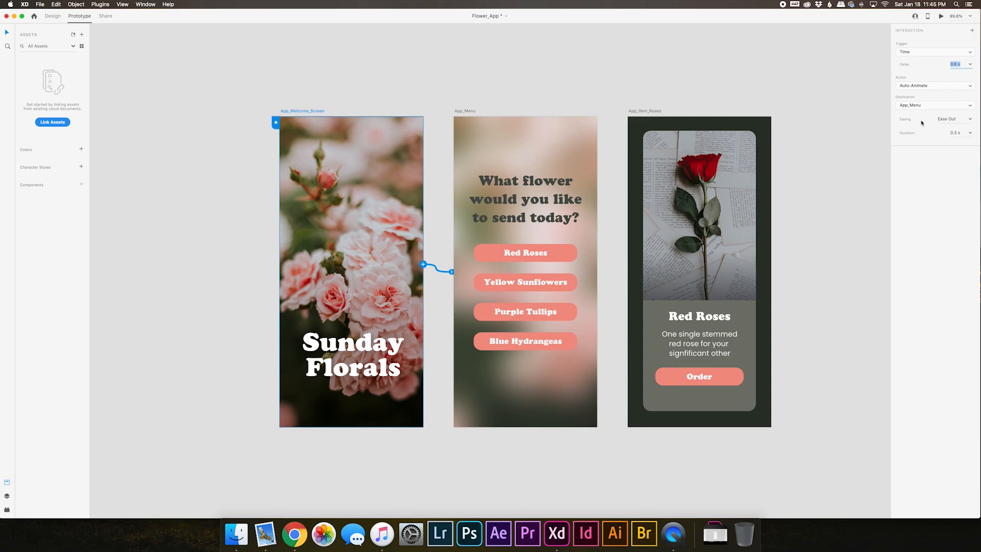
{"action": "left_click", "coordinate": [970, 119]}
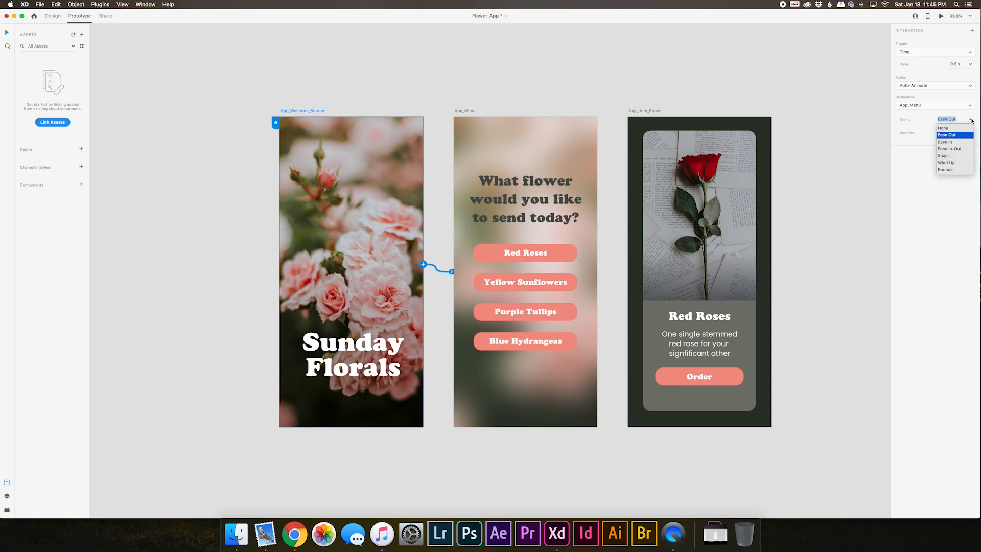
{"action": "left_click", "coordinate": [944, 128]}
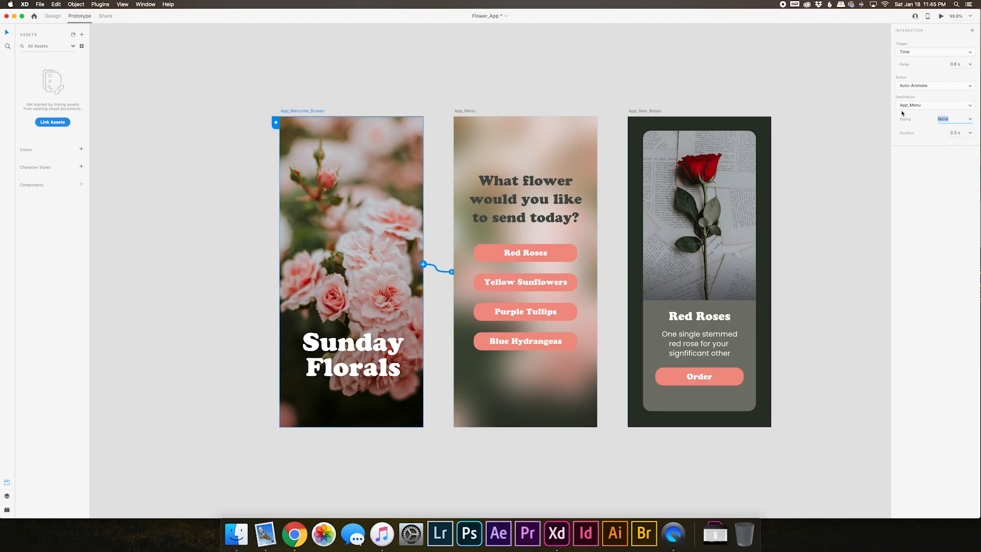
Step: Preview the prototype to check the timed change from welcome screen to menu, and close the preview
{"action": "left_click", "coordinate": [940, 17]}
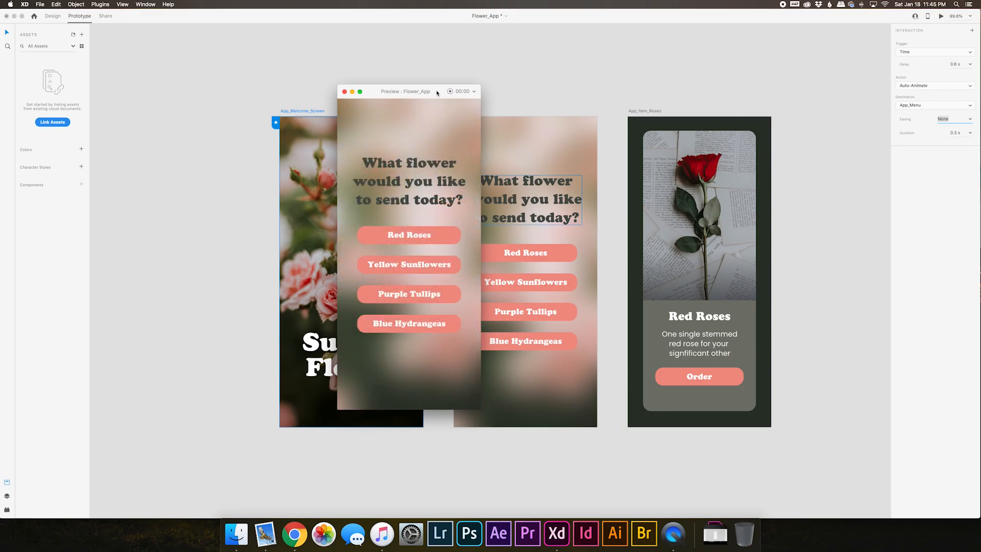
{"action": "left_click_drag", "start_coordinate": [436, 92], "coordinate": [545, 78]}
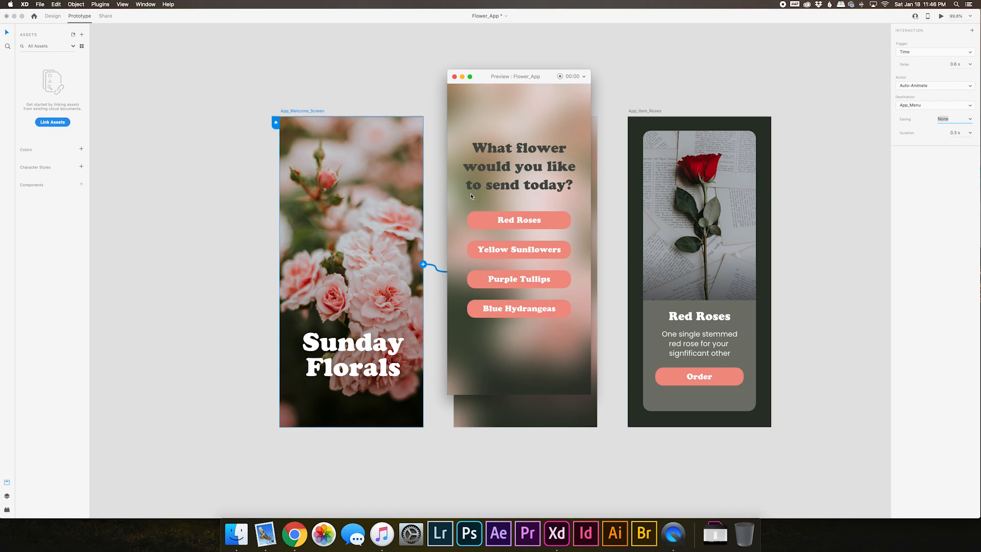
{"action": "left_click", "coordinate": [454, 77]}
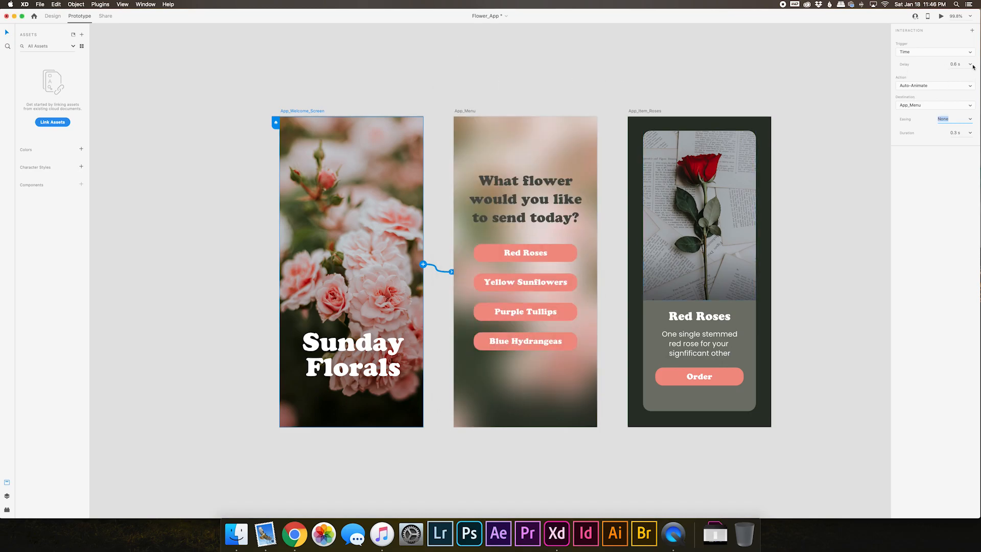
Step: Set the welcome screen link's delay to 1 s and preview the transition again
{"action": "left_click", "coordinate": [973, 67]}
{"action": "left_click", "coordinate": [957, 86]}
{"action": "left_click", "coordinate": [943, 17]}
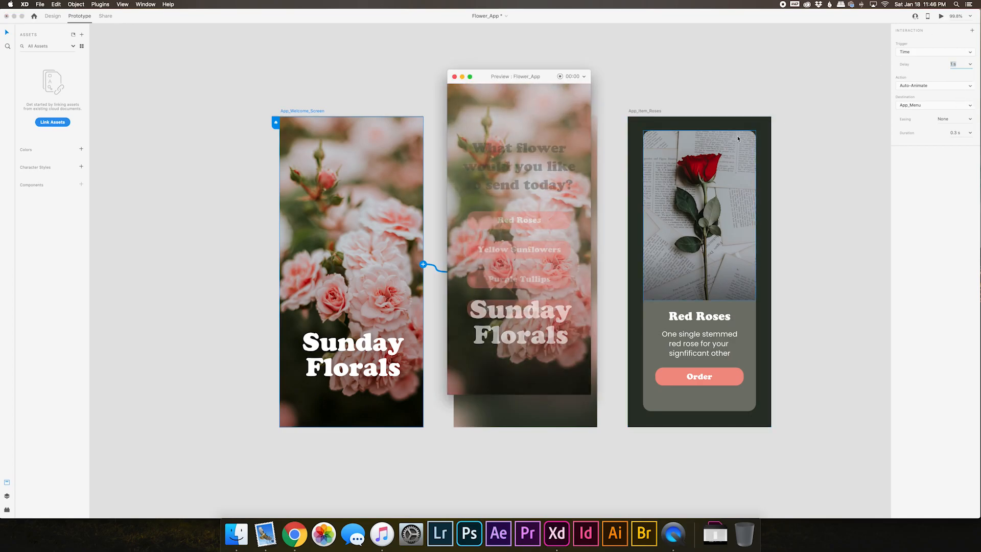
{"action": "left_click", "coordinate": [454, 77]}
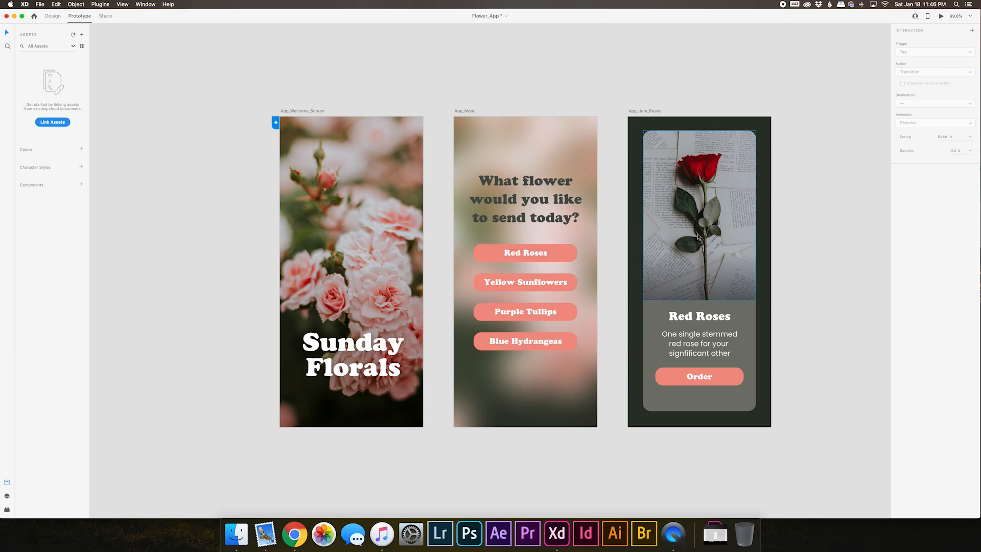
Step: Link the Red Roses button inside the App_Menu grid to the App_Item_Roses artboard
{"action": "left_click", "coordinate": [567, 251]}
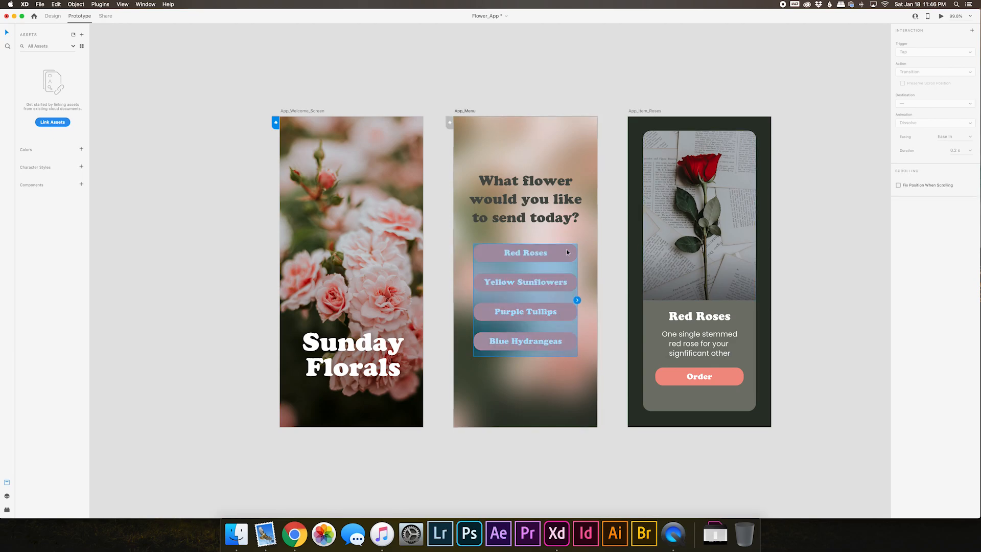
{"action": "double_click", "coordinate": [559, 253]}
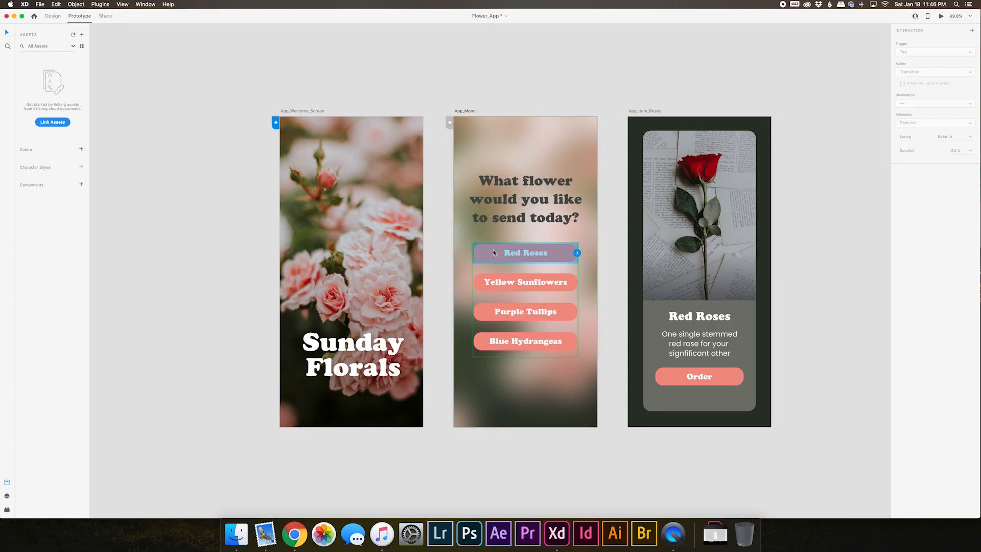
{"action": "left_click_drag", "start_coordinate": [577, 254], "coordinate": [637, 249]}
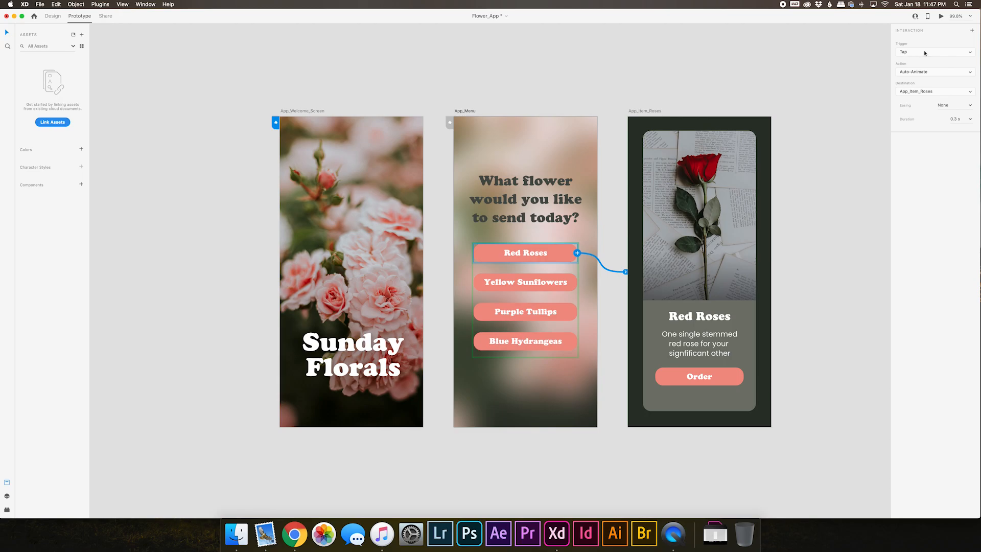
Step: Check the action and duration options of the Red Roses link, leaving the action on Auto-Animate
{"action": "left_click", "coordinate": [922, 72]}
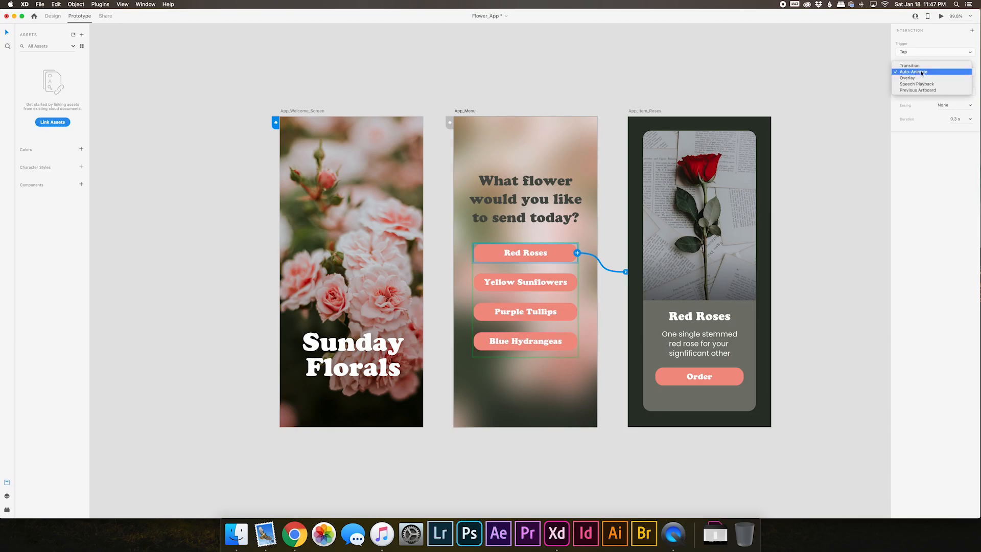
{"action": "left_click", "coordinate": [923, 72]}
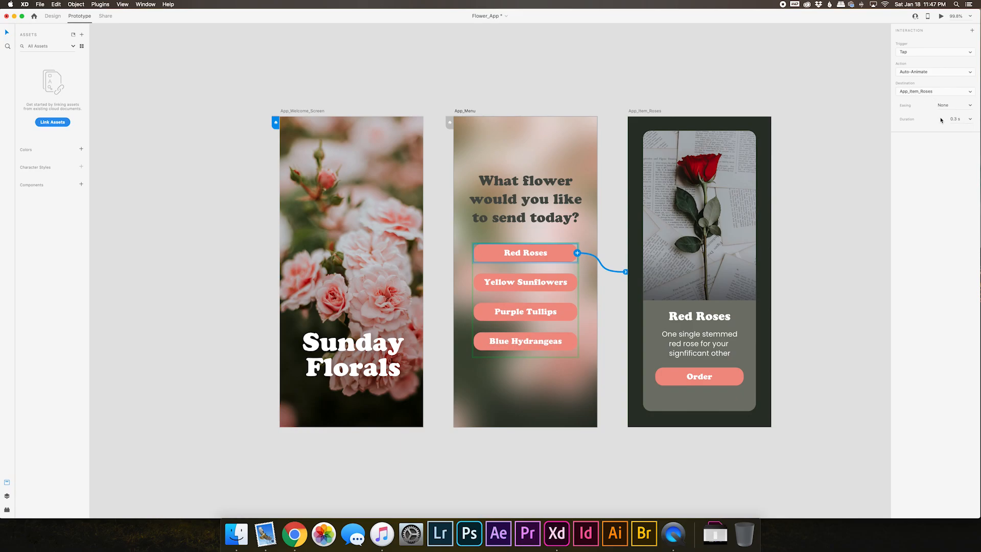
{"action": "left_click", "coordinate": [969, 120]}
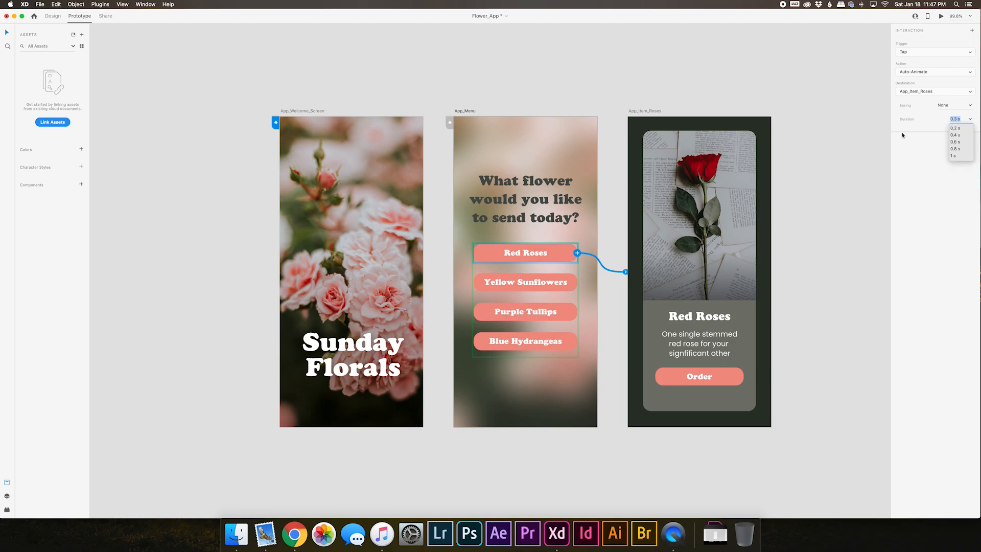
{"action": "left_click", "coordinate": [919, 177]}
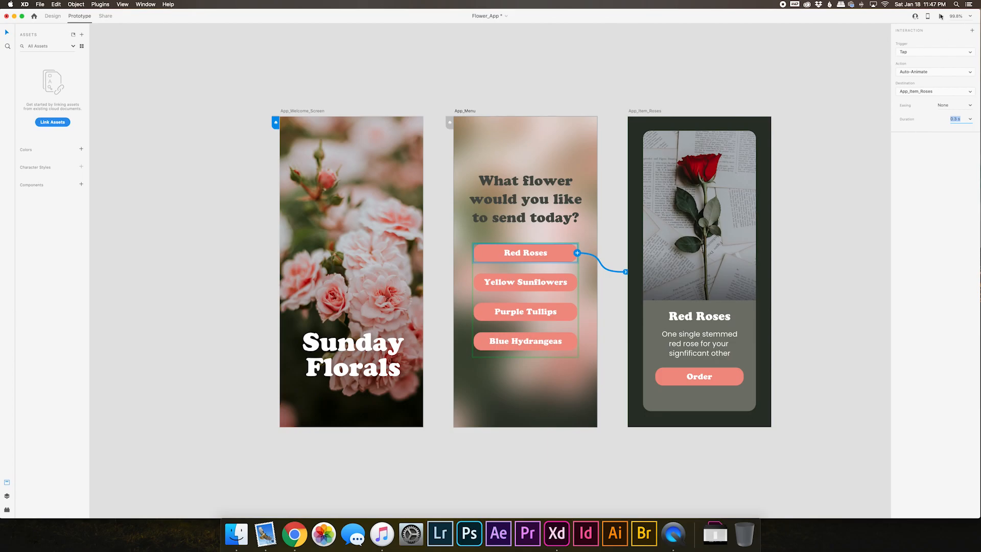
Step: Preview the prototype from App_Welcome_Screen and follow the Red Roses button to its item card
{"action": "left_click", "coordinate": [289, 113]}
{"action": "left_click", "coordinate": [291, 111]}
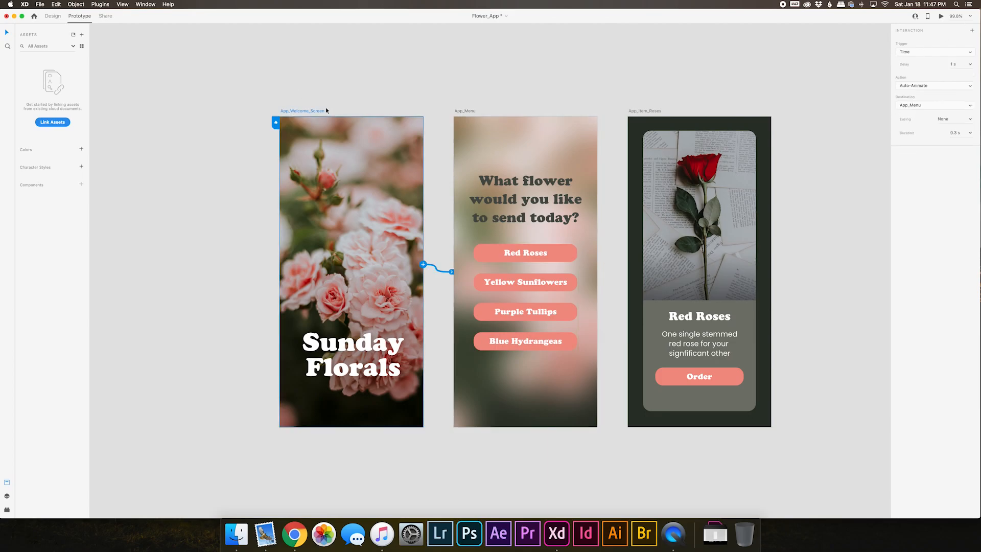
{"action": "left_click", "coordinate": [941, 17]}
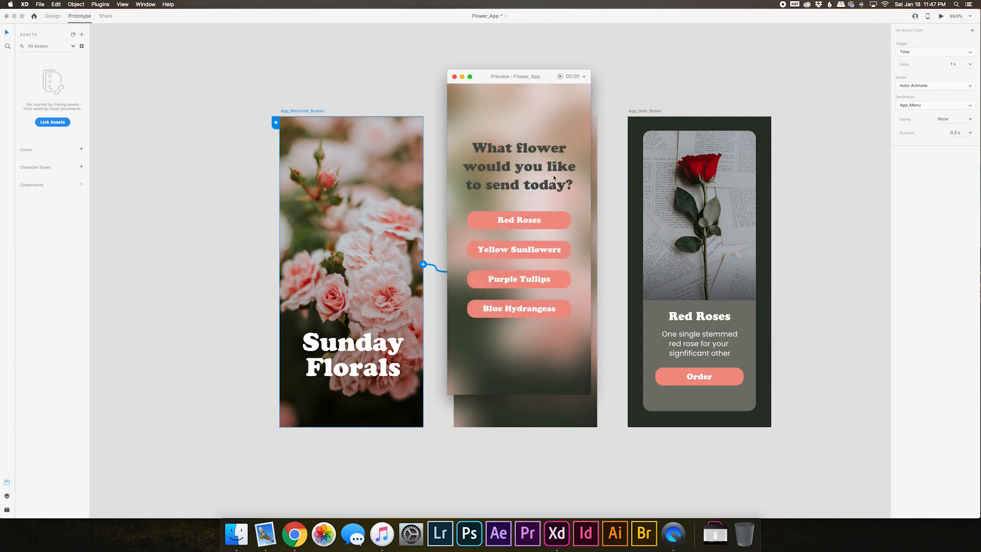
{"action": "left_click", "coordinate": [514, 220]}
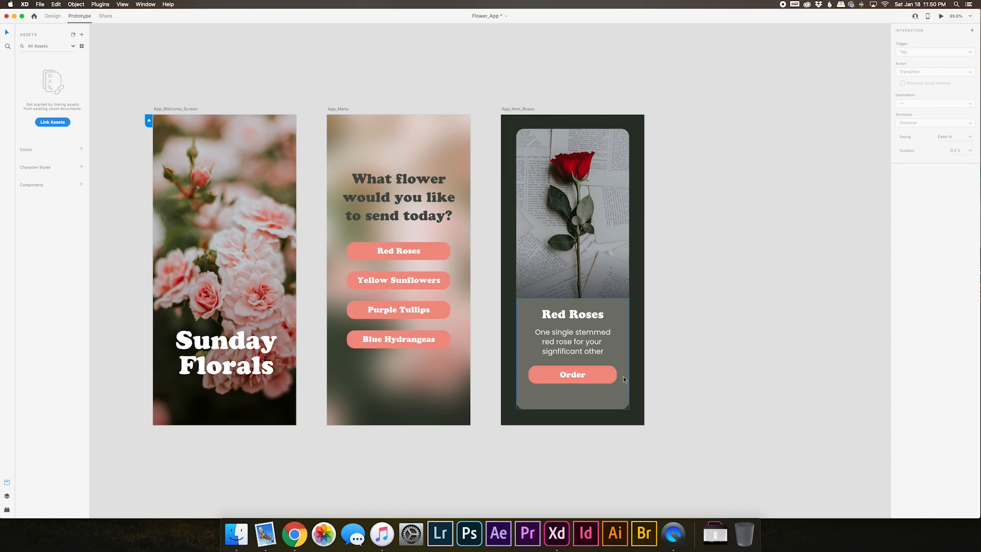
Step: Group the Order button's rectangle and label on App_Item_Roses in Design mode and turn the group into a component
{"action": "left_click", "coordinate": [57, 17]}
{"action": "left_click", "coordinate": [603, 373]}
{"action": "left_click", "coordinate": [578, 378], "text": "shift"}
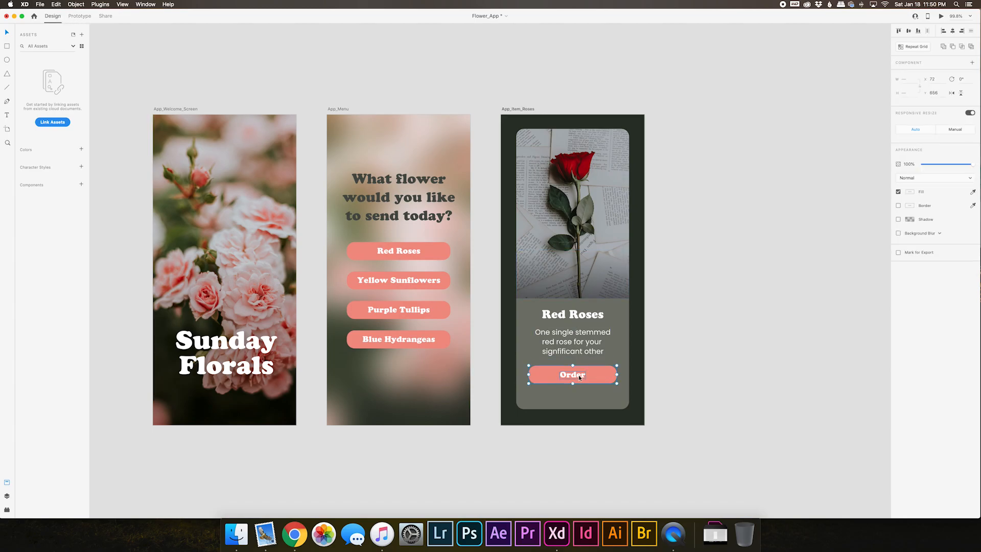
{"action": "key", "text": "super+g"}
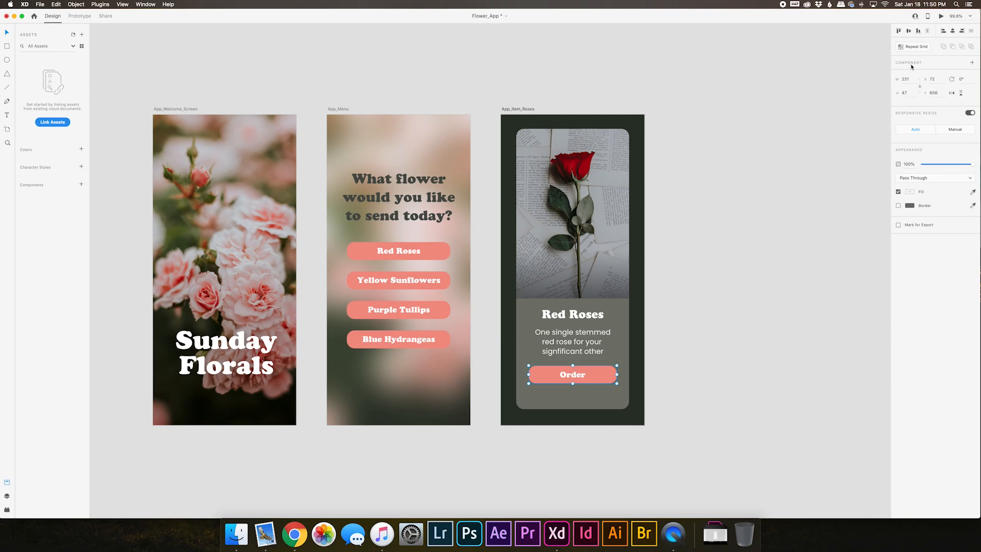
{"action": "left_click", "coordinate": [972, 63]}
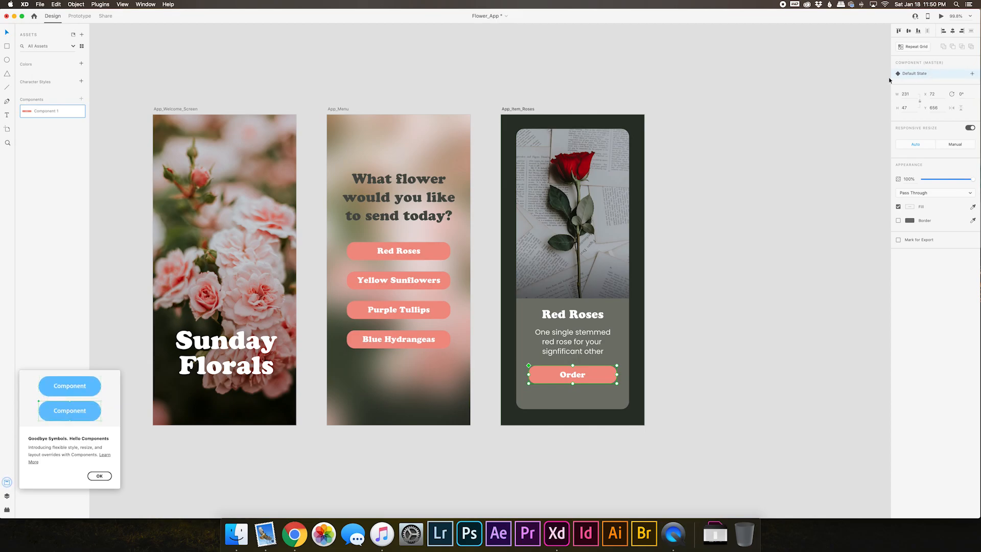
{"action": "left_click", "coordinate": [99, 476]}
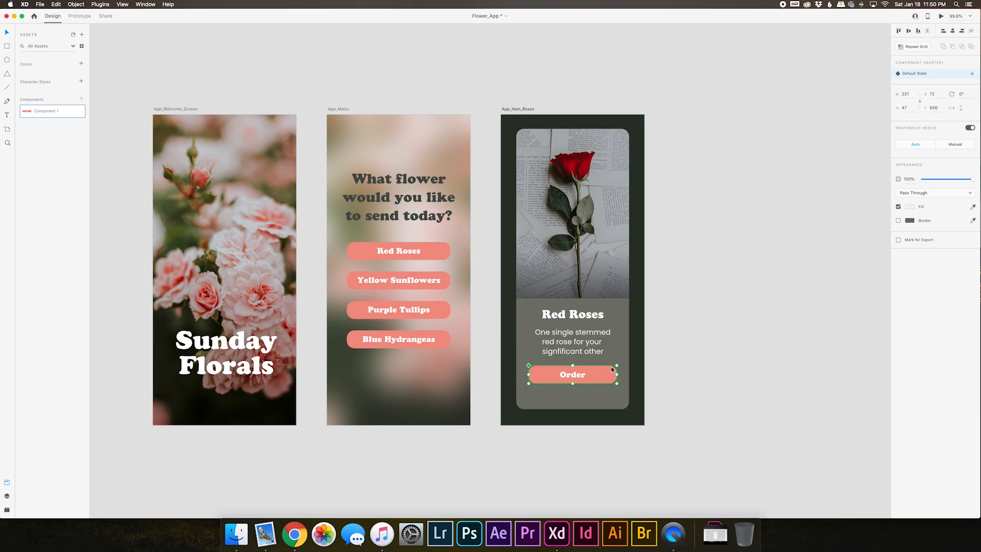
Step: Add a Hover State to the Order button component
{"action": "left_click", "coordinate": [971, 74]}
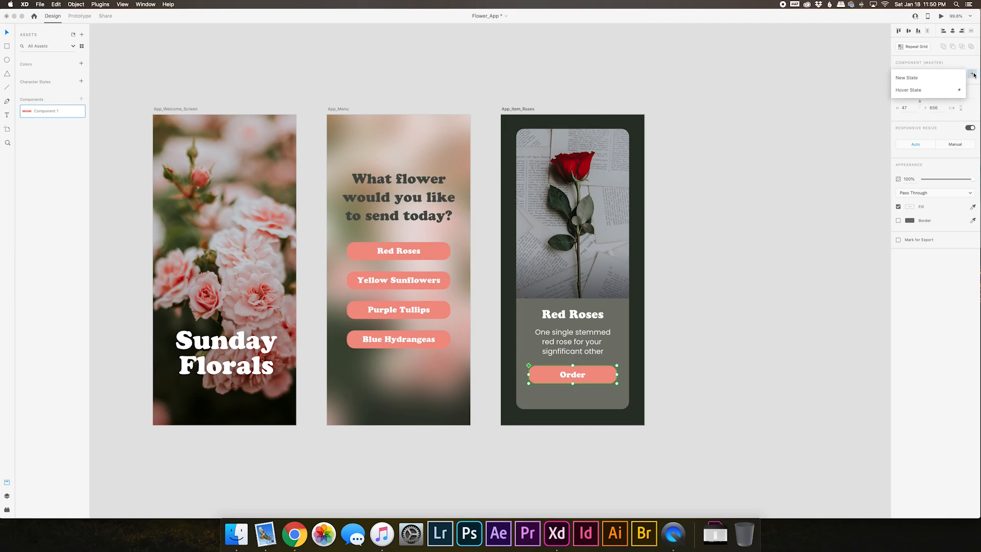
{"action": "left_click", "coordinate": [923, 91]}
{"action": "key", "text": "Return"}
{"action": "left_click", "coordinate": [765, 256]}
Step: In the Hover State, replace the Order button's fill with a thicker border, and colour border and label with coral sampled from the menu buttons
{"action": "left_click", "coordinate": [601, 378]}
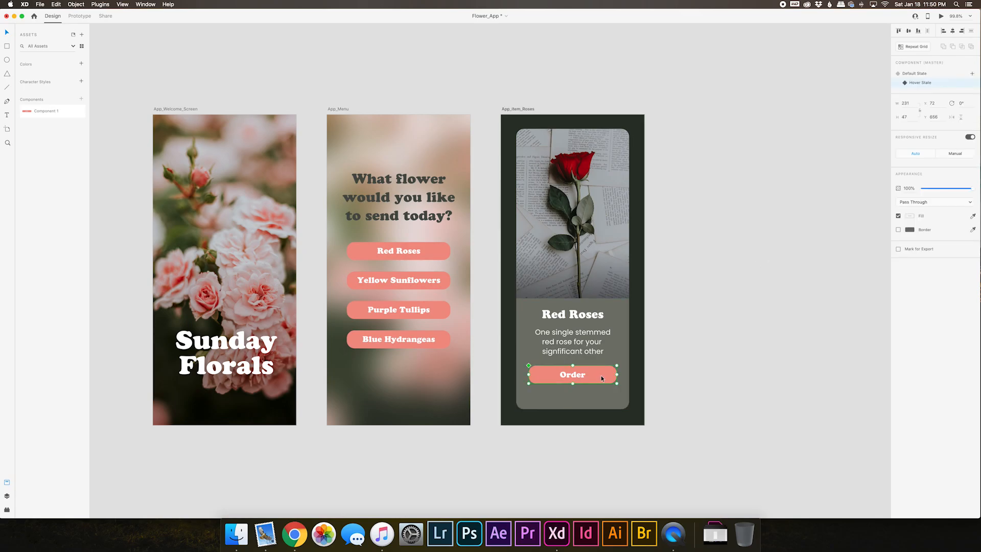
{"action": "double_click", "coordinate": [604, 377]}
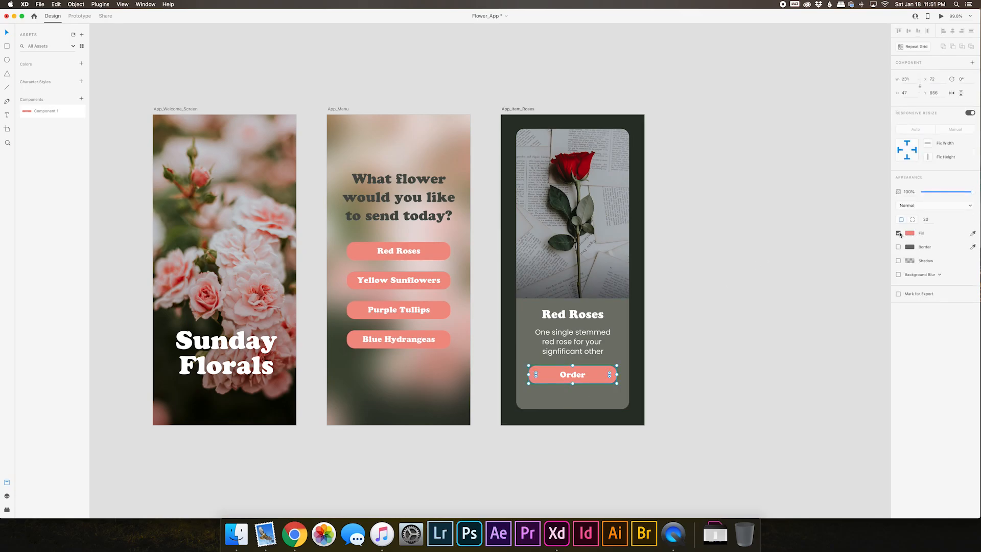
{"action": "left_click", "coordinate": [898, 233]}
{"action": "left_click", "coordinate": [898, 247]}
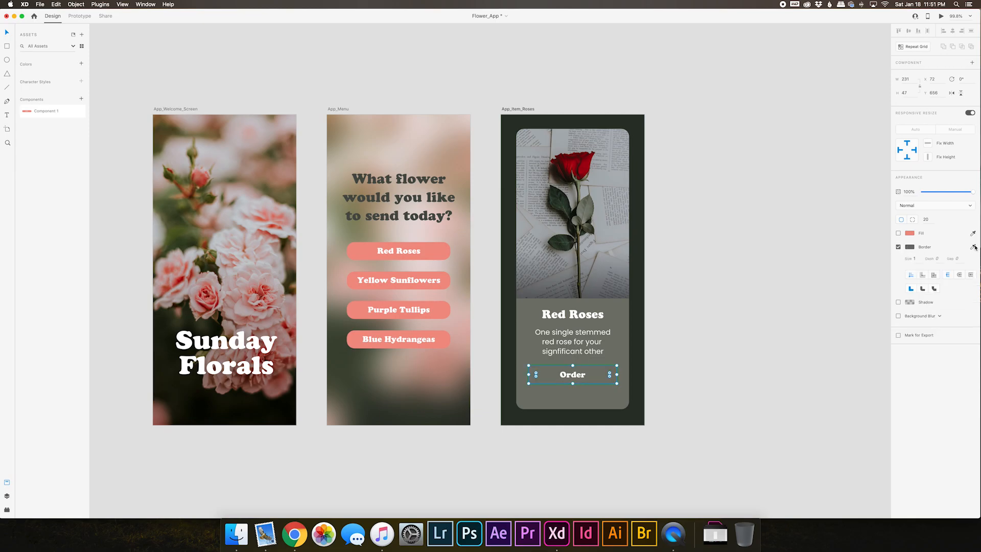
{"action": "left_click", "coordinate": [439, 309]}
{"action": "key", "text": "Up"}
{"action": "key", "text": "Up"}
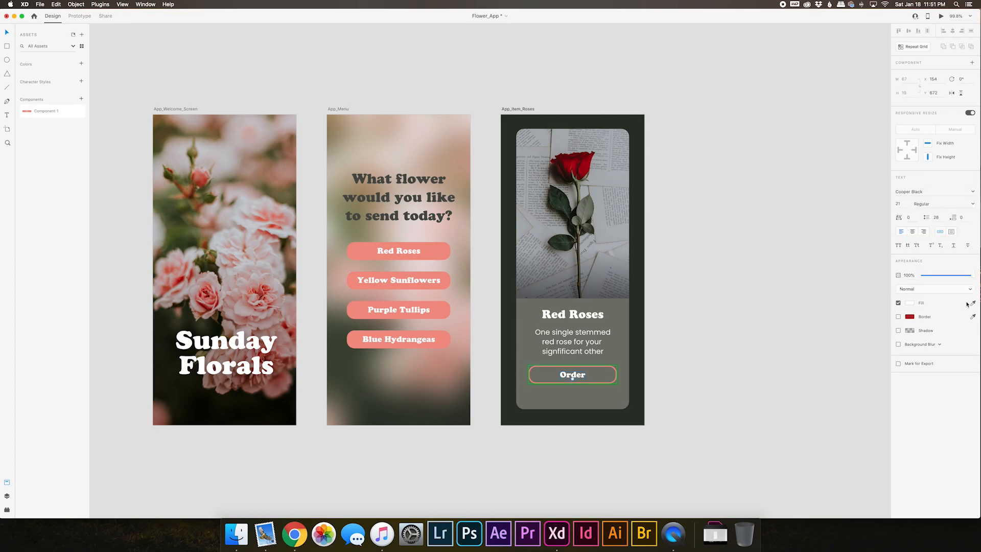
{"action": "left_click", "coordinate": [973, 303]}
{"action": "left_click", "coordinate": [440, 309]}
Step: Switch to Prototype mode and set the Order button component back to its Default State
{"action": "key", "text": "ctrl+Tab"}
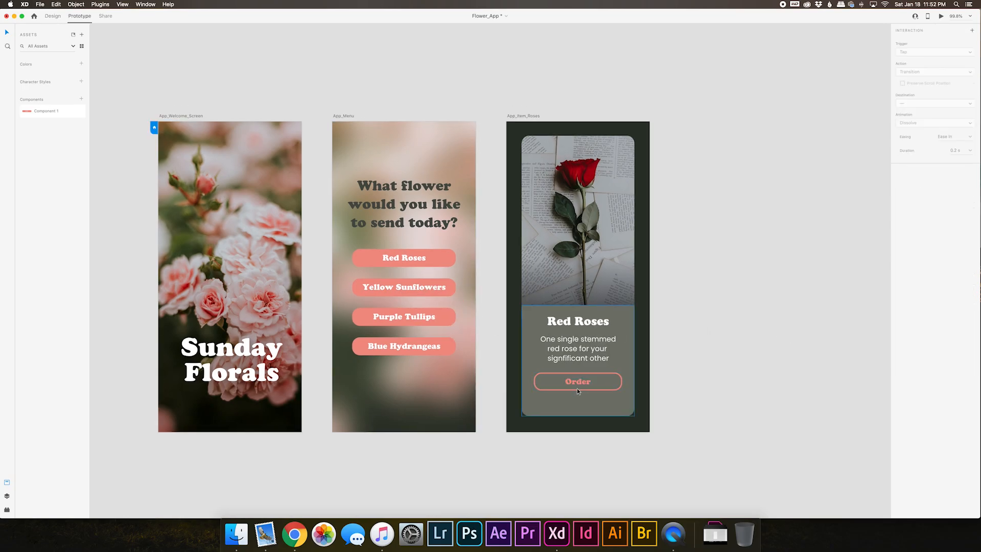
{"action": "left_click", "coordinate": [583, 391]}
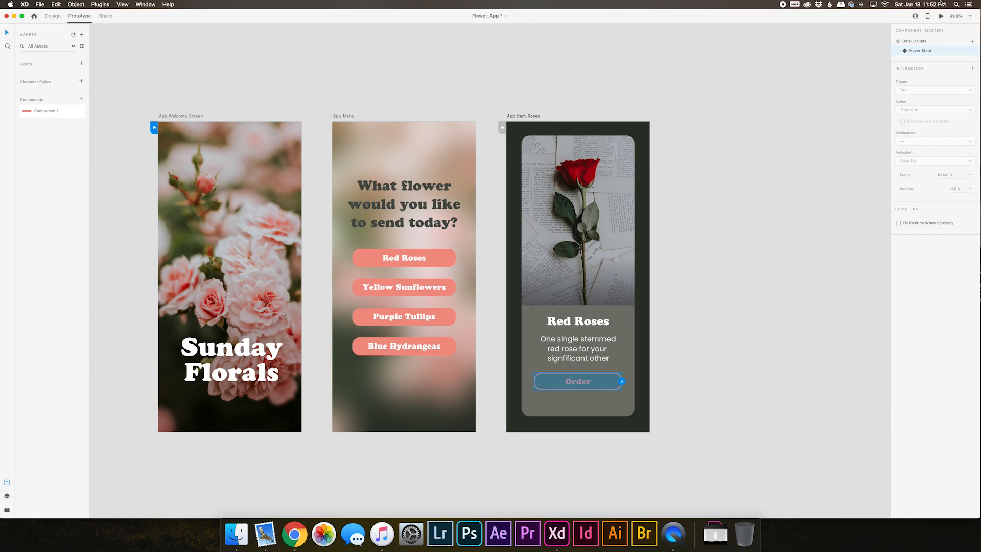
{"action": "left_click", "coordinate": [918, 42]}
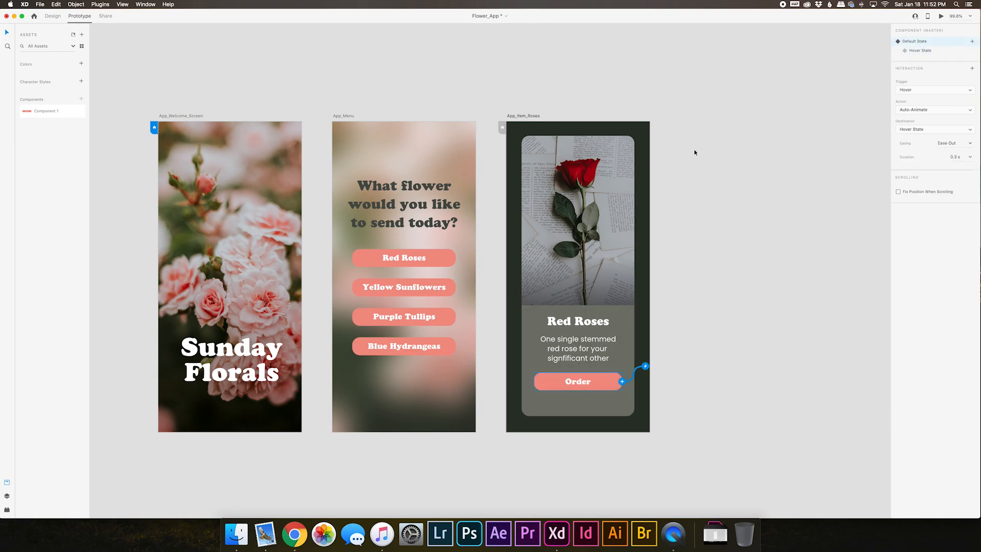
Step: Preview the prototype from App_Welcome_Screen through Red Roses to test the Order button's hover effect, and close the preview
{"action": "left_click", "coordinate": [173, 116]}
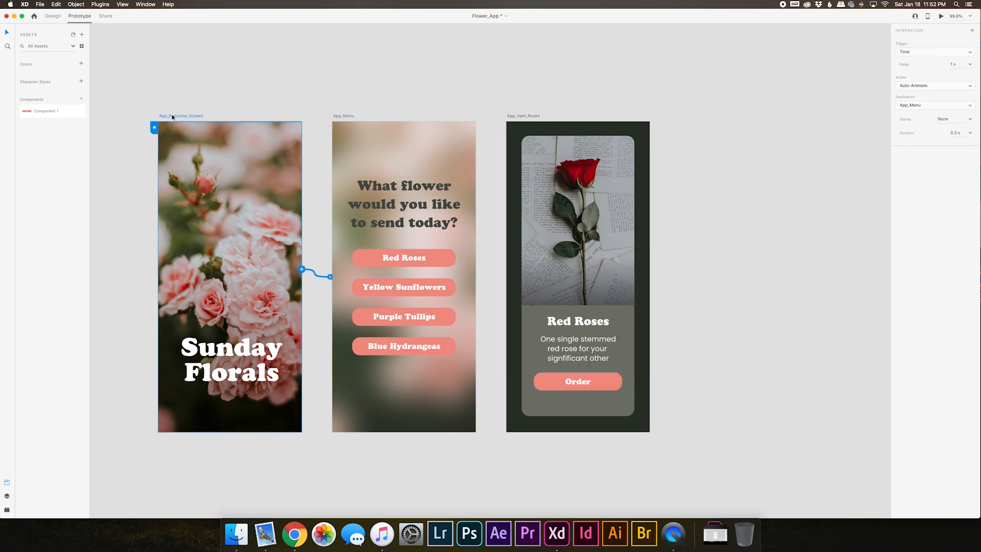
{"action": "left_click", "coordinate": [940, 16]}
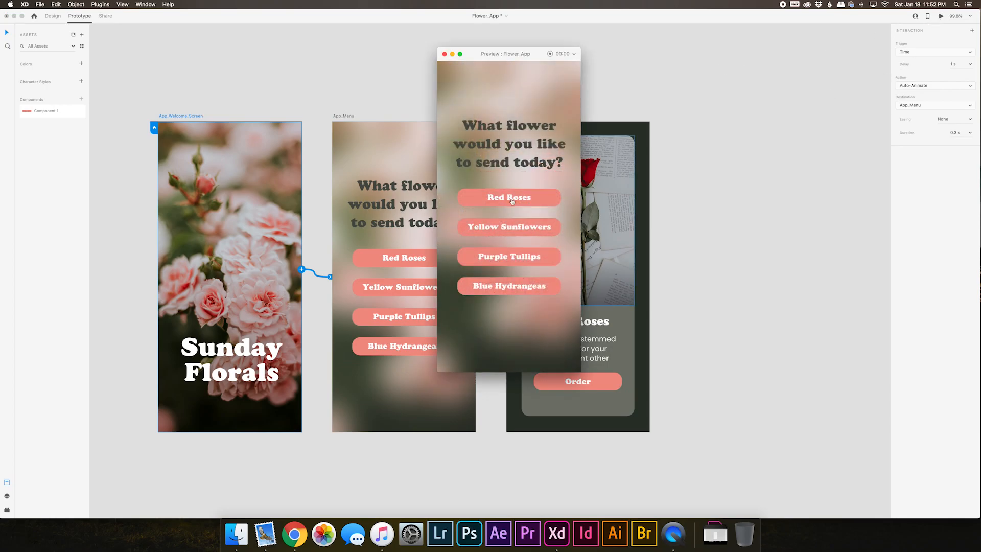
{"action": "left_click", "coordinate": [512, 201]}
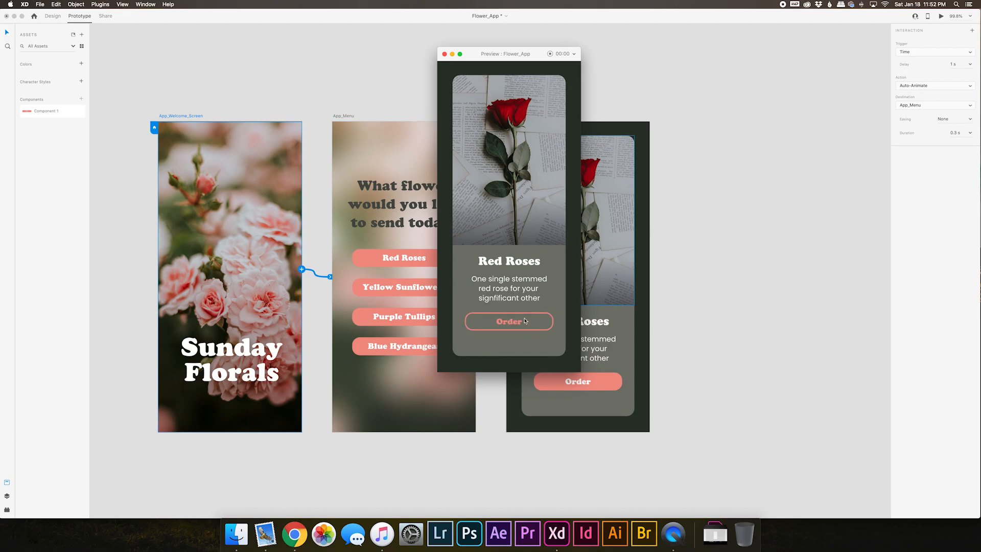
{"action": "left_click", "coordinate": [686, 220]}
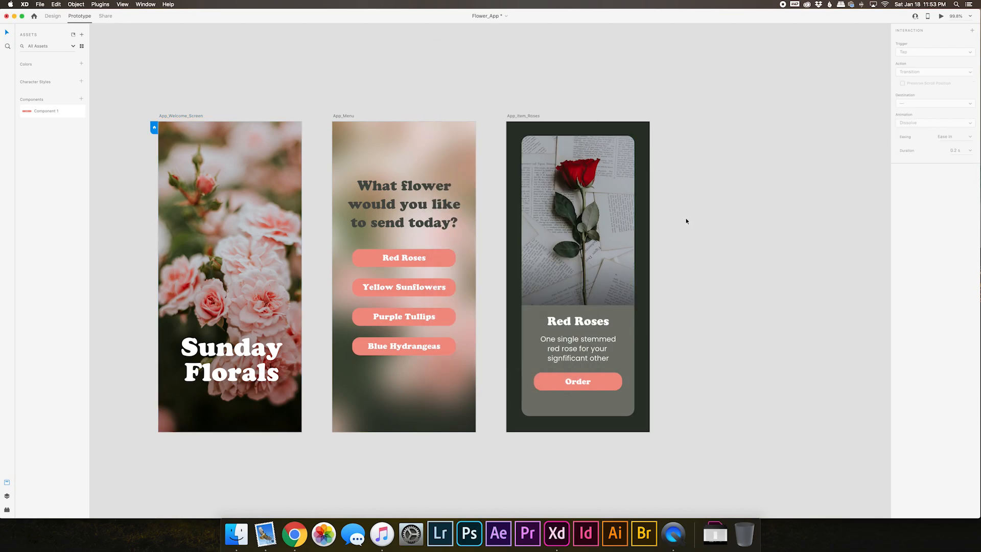